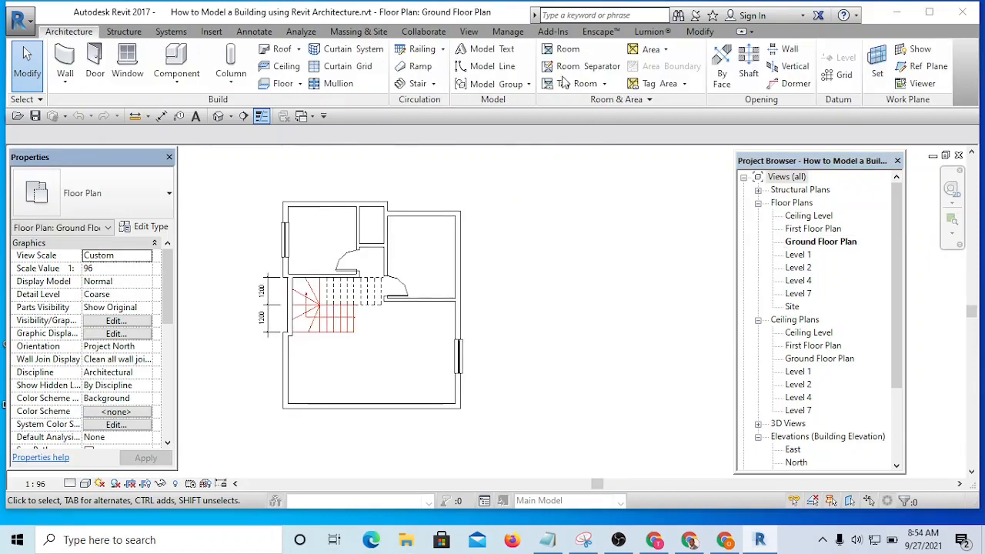
# Step: Examine the ground floor plan's rooms, doors, windows and staircase
pyautogui.moveTo(491, 318); pyautogui.dragTo(552, 310, button='middle')
pyautogui.scroll(5, 354, 220)
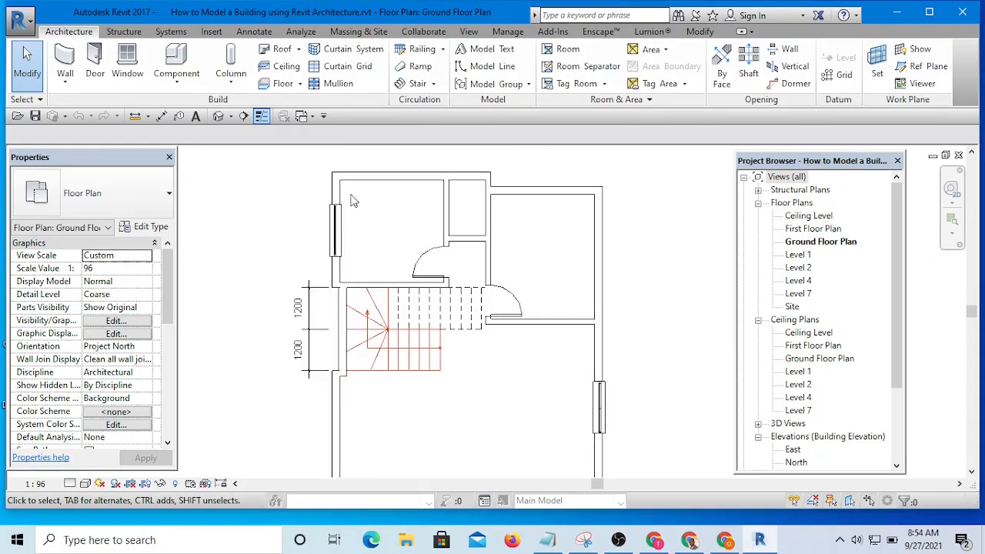
pyautogui.scroll(-3, 307, 209)
pyautogui.scroll(-1, 307, 216)
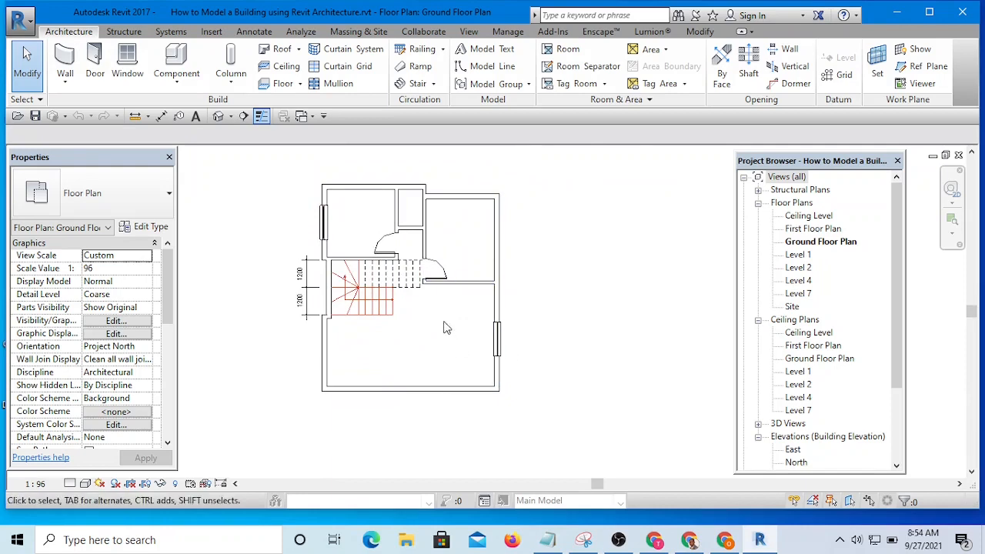
pyautogui.scroll(4, 449, 264)
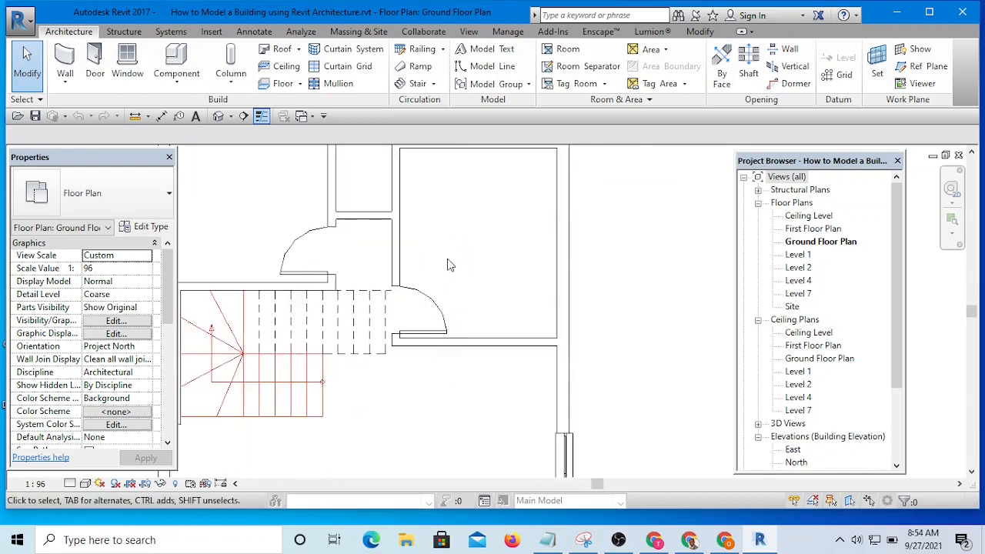
pyautogui.scroll(-3, 535, 290)
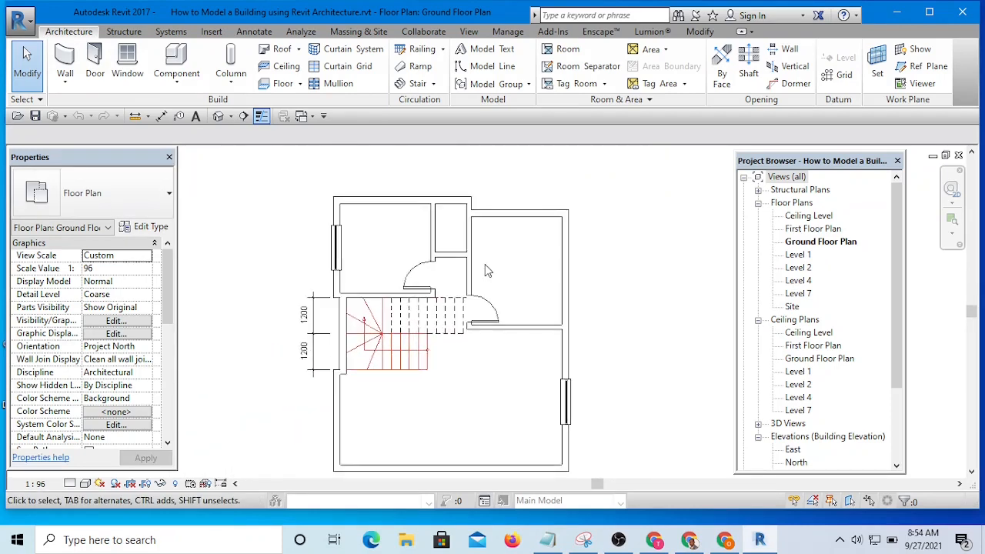
pyautogui.scroll(3, 370, 242)
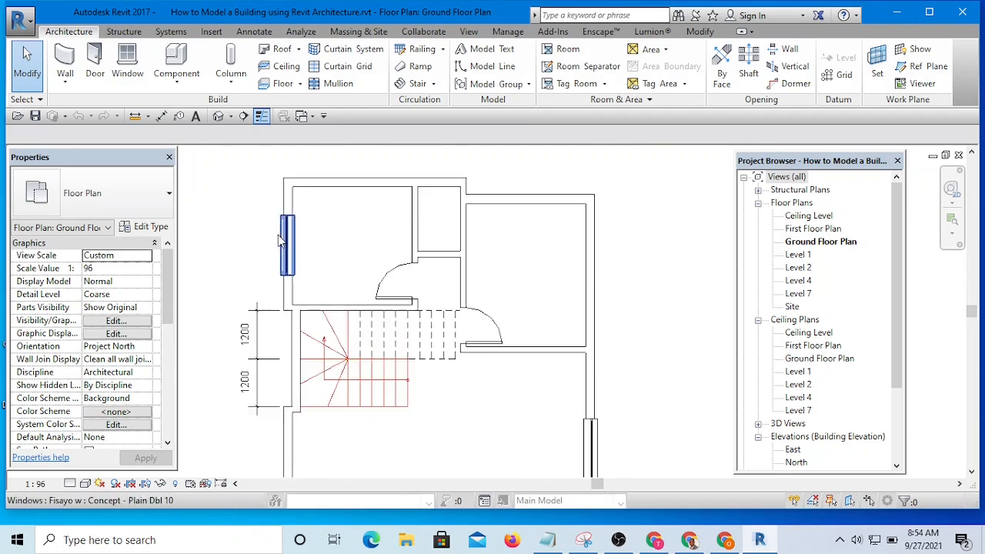
pyautogui.scroll(1, 299, 245)
pyautogui.scroll(-2, 319, 244)
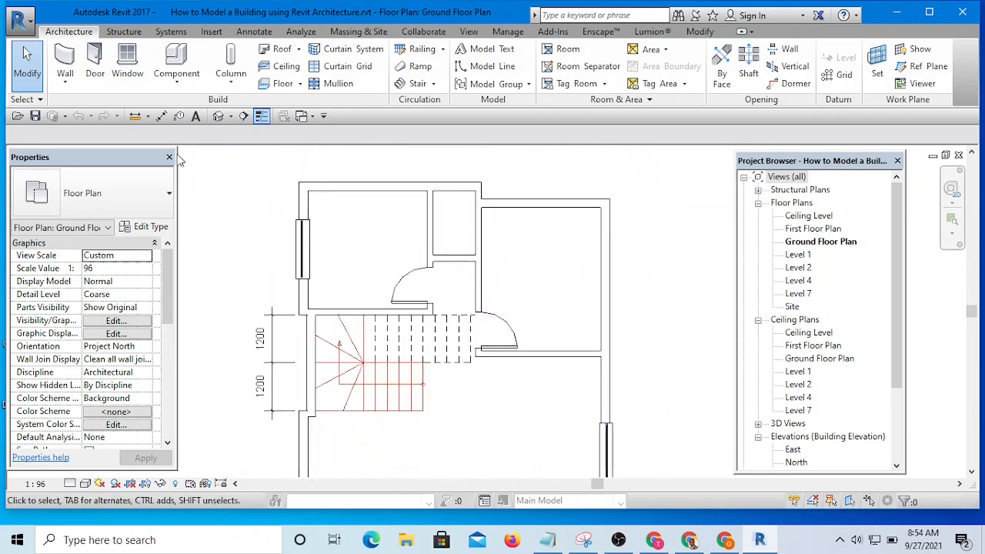
# Step: Open the default 3D view and inspect the windows and walls from several sides of the building
pyautogui.click(219, 116)
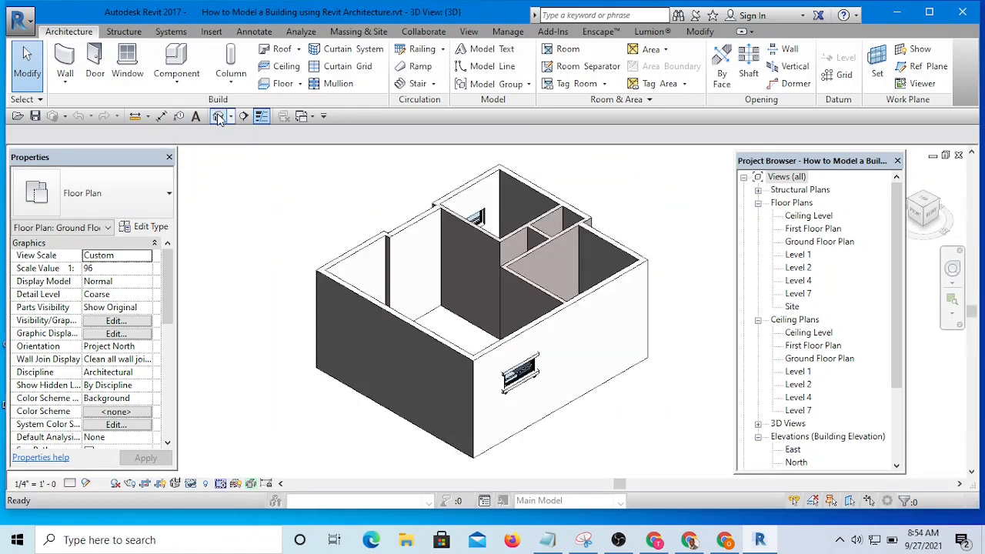
pyautogui.scroll(5, 544, 381)
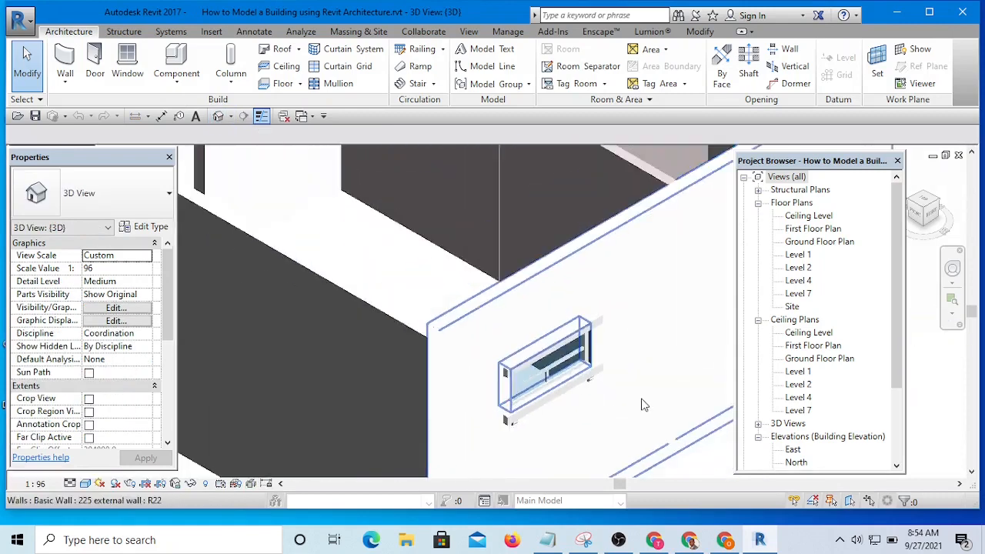
pyautogui.scroll(-6, 585, 396)
pyautogui.keyDown('shift'); pyautogui.moveTo(454, 380); pyautogui.dragTo(391, 341, button='middle'); pyautogui.keyUp('shift')
pyautogui.keyDown('shift'); pyautogui.moveTo(636, 328); pyautogui.dragTo(645, 440, button='middle'); pyautogui.keyUp('shift')
pyautogui.keyDown('shift'); pyautogui.moveTo(388, 311); pyautogui.dragTo(419, 351, button='middle'); pyautogui.keyUp('shift')
pyautogui.scroll(8, 435, 381)
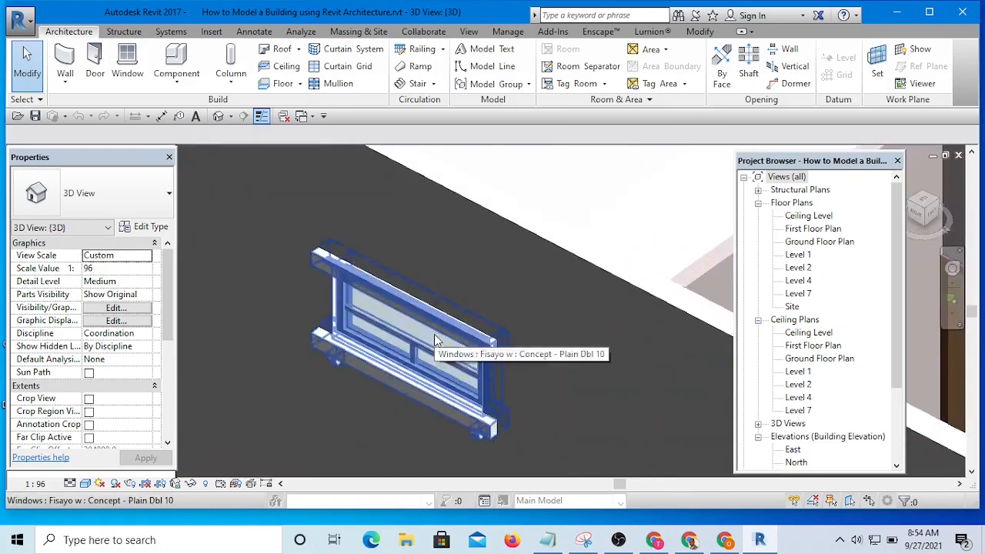
pyautogui.scroll(-10, 406, 301)
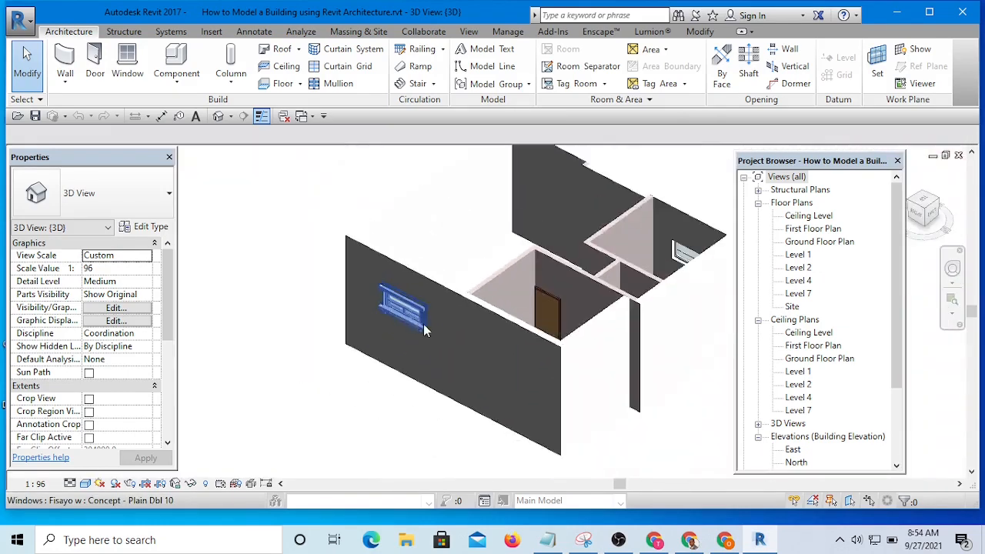
pyautogui.keyDown('shift'); pyautogui.moveTo(400, 331); pyautogui.dragTo(464, 322, button='middle'); pyautogui.keyUp('shift')
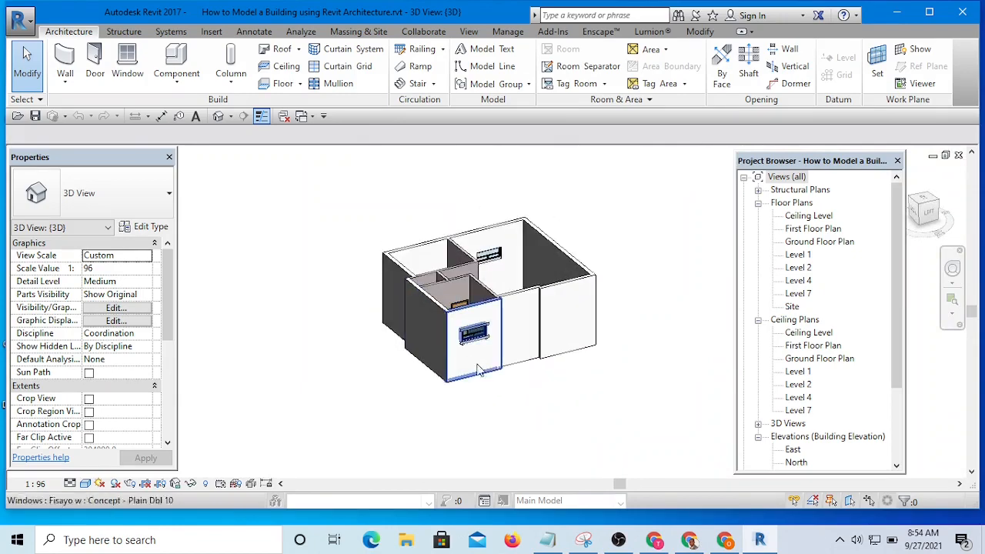
pyautogui.scroll(4, 480, 358)
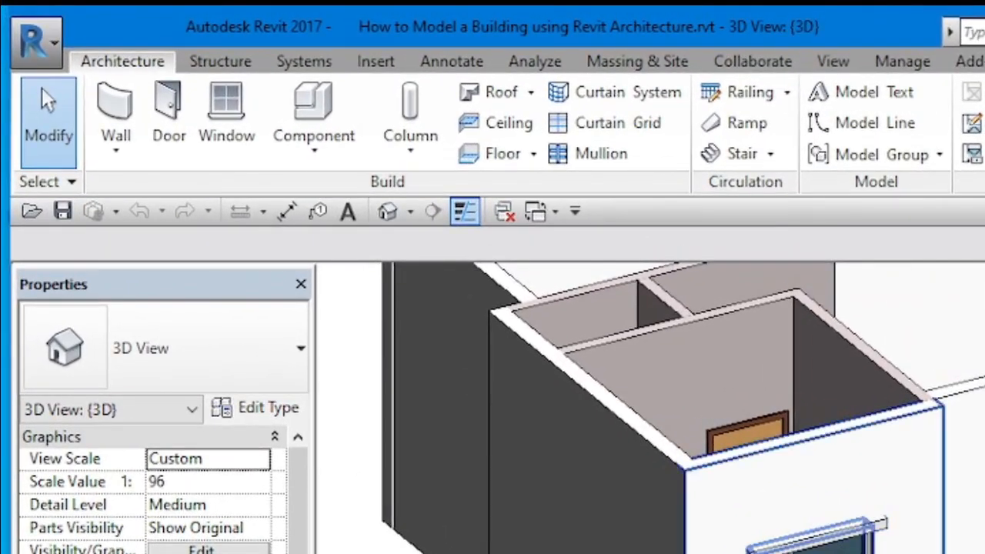
pyautogui.scroll(-2, 568, 486)
pyautogui.keyDown('shift'); pyautogui.moveTo(693, 550); pyautogui.dragTo(847, 551, button='middle'); pyautogui.keyUp('shift')
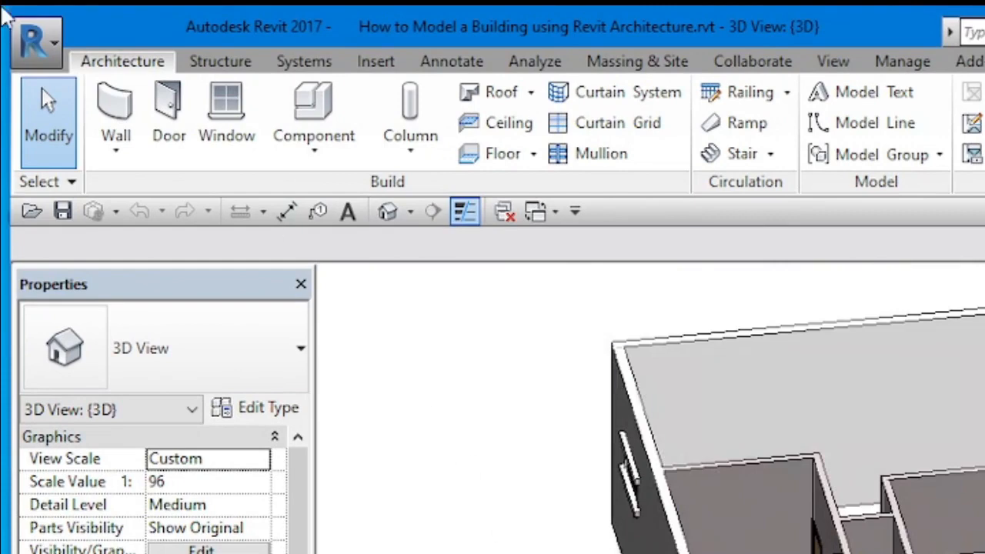
# Step: Open the second project listed in the recent documents and find the main lounge's entrance door on its ground floor plan
pyautogui.click(52, 41)
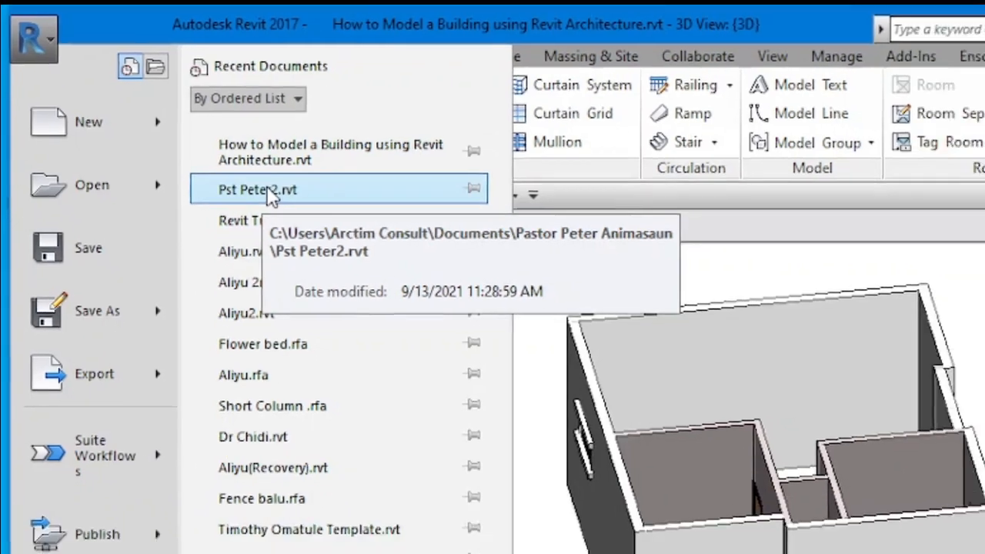
pyautogui.click(289, 204)
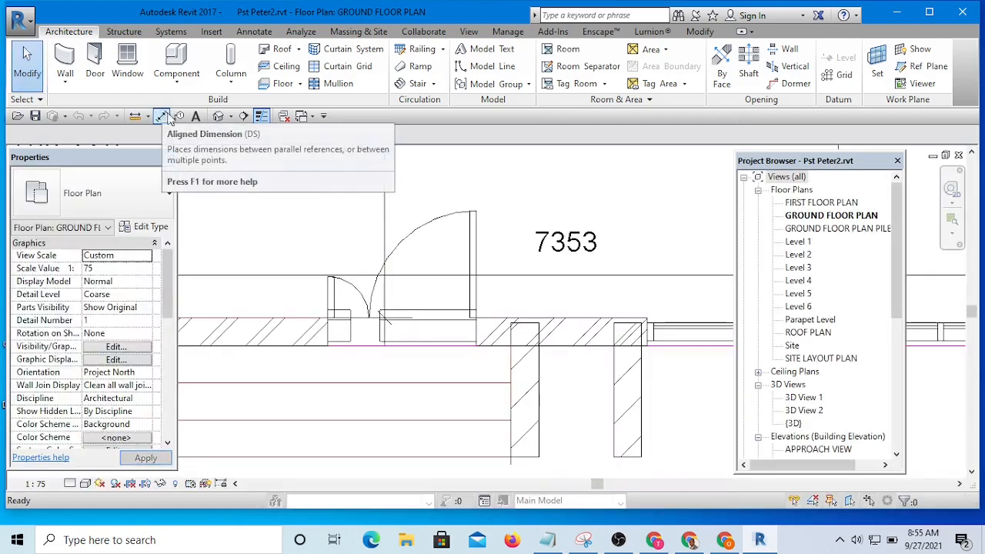
pyautogui.scroll(-10, 560, 302)
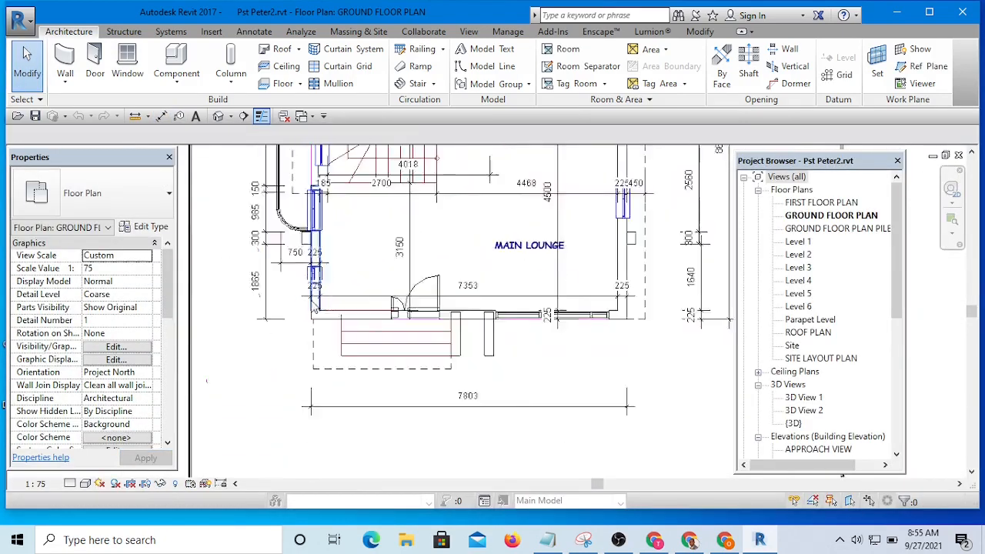
pyautogui.scroll(10, 408, 262)
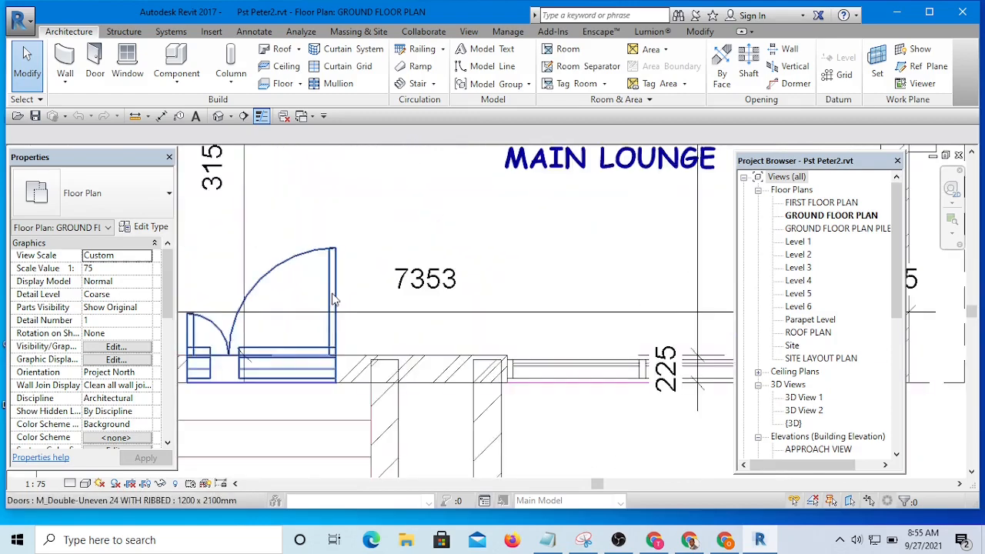
# Step: Open the family of the main lounge's 1200 x 2100mm uneven double entrance door for editing
pyautogui.click(335, 292)
pyautogui.scroll(-5, 342, 291)
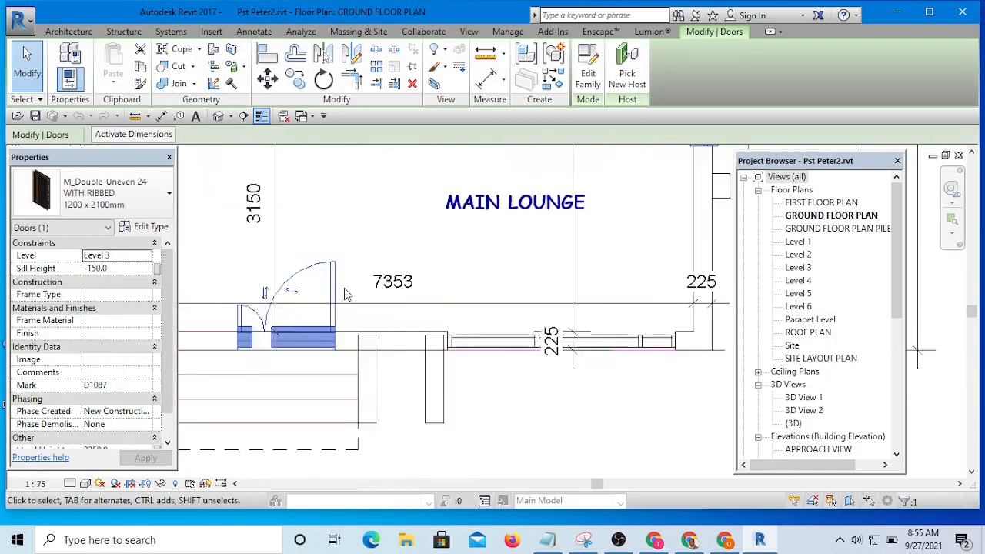
pyautogui.scroll(4, 370, 306)
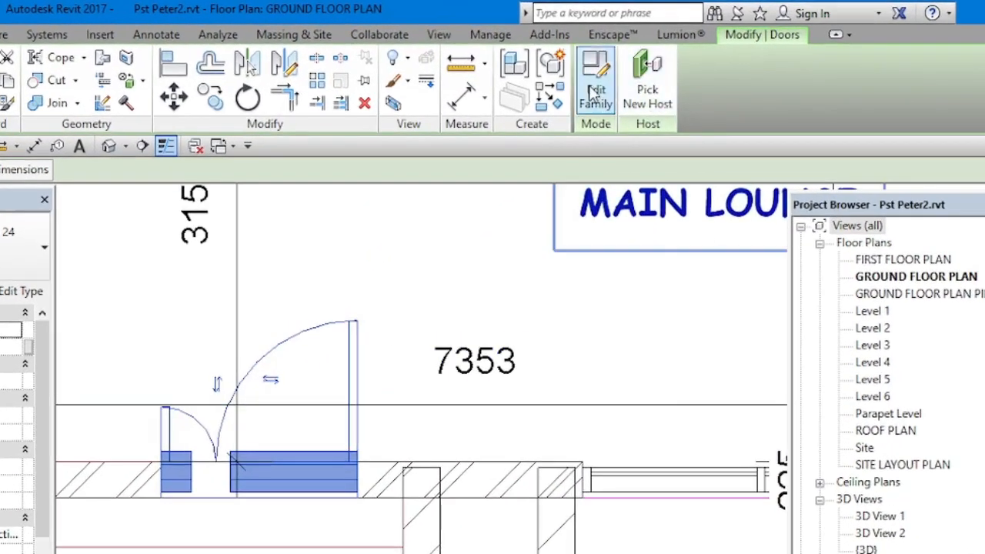
pyautogui.click(583, 70)
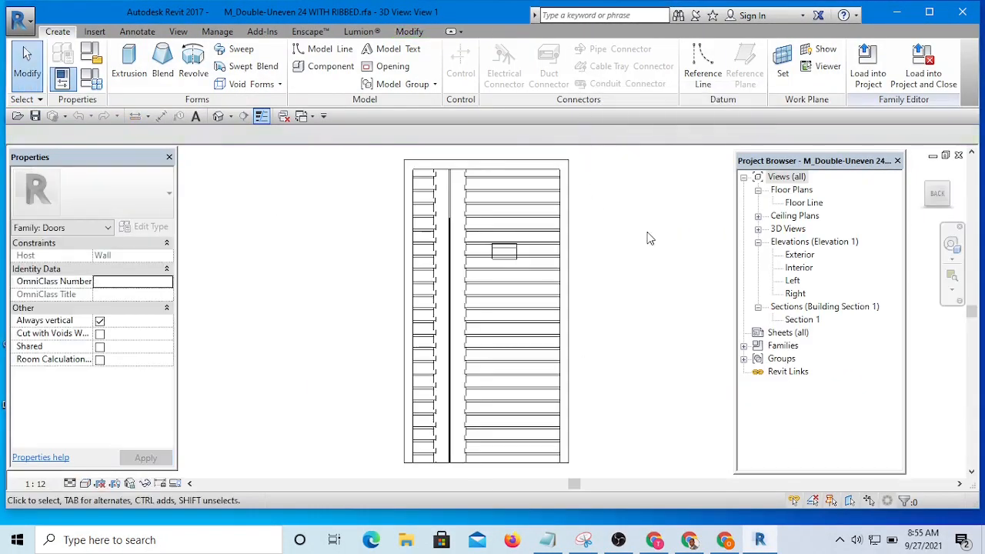
# Step: Load the M_Double-Uneven 24 WITH RIBBED door family into the project How to Model a Building using Revit Architecture.rvt only
pyautogui.moveTo(651, 239); pyautogui.dragTo(576, 257, button='middle')
pyautogui.scroll(-4, 515, 202)
pyautogui.moveTo(559, 215); pyautogui.dragTo(538, 268, button='middle')
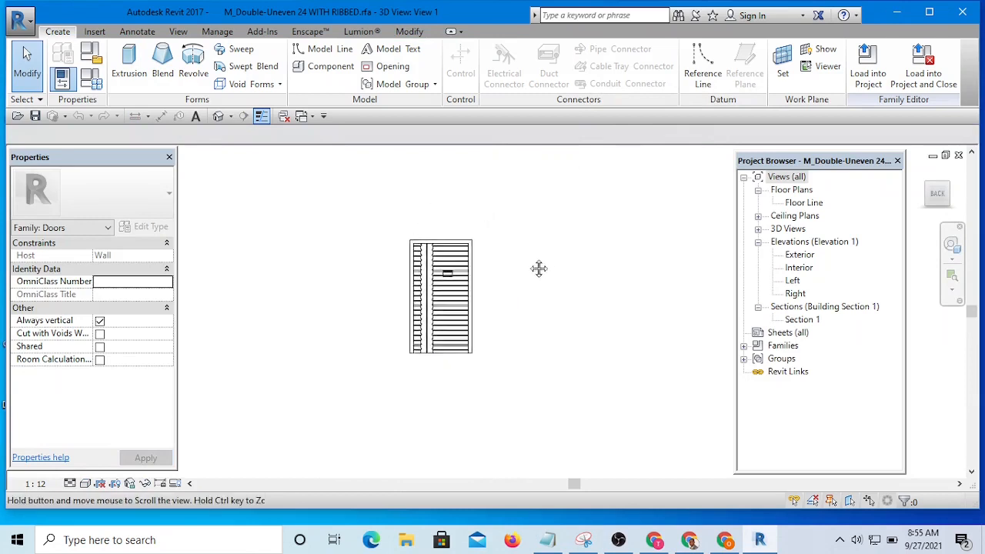
pyautogui.scroll(3, 473, 311)
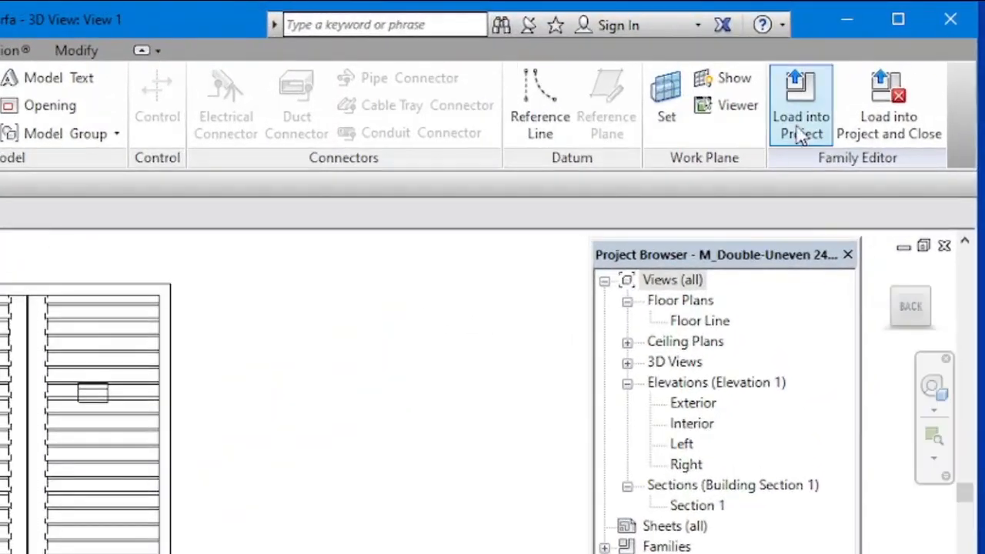
pyautogui.click(801, 116)
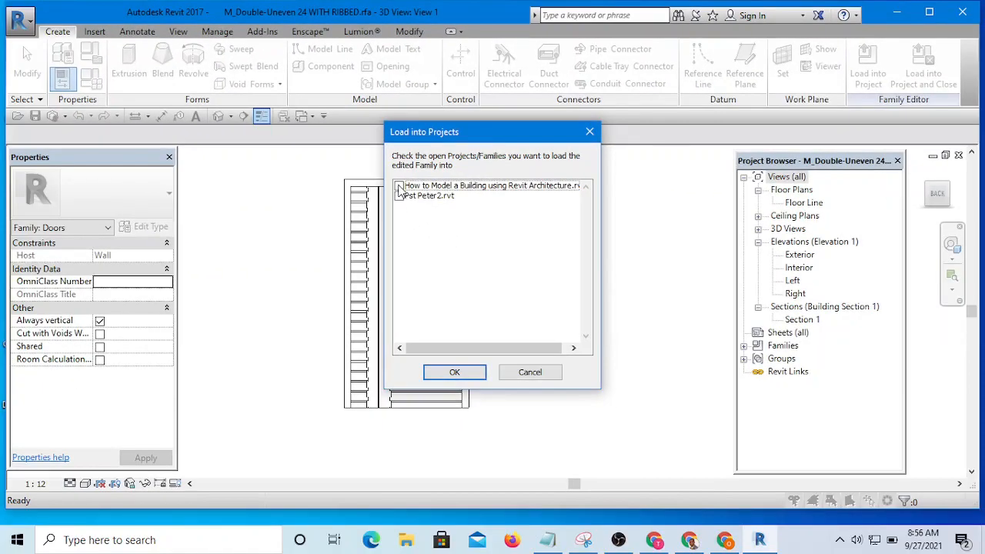
pyautogui.click(399, 187)
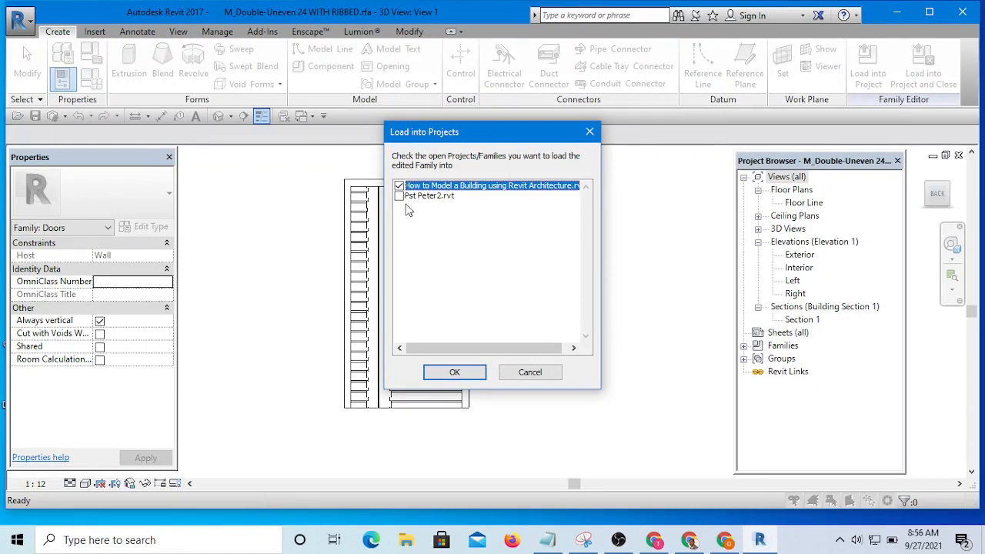
pyautogui.click(460, 372)
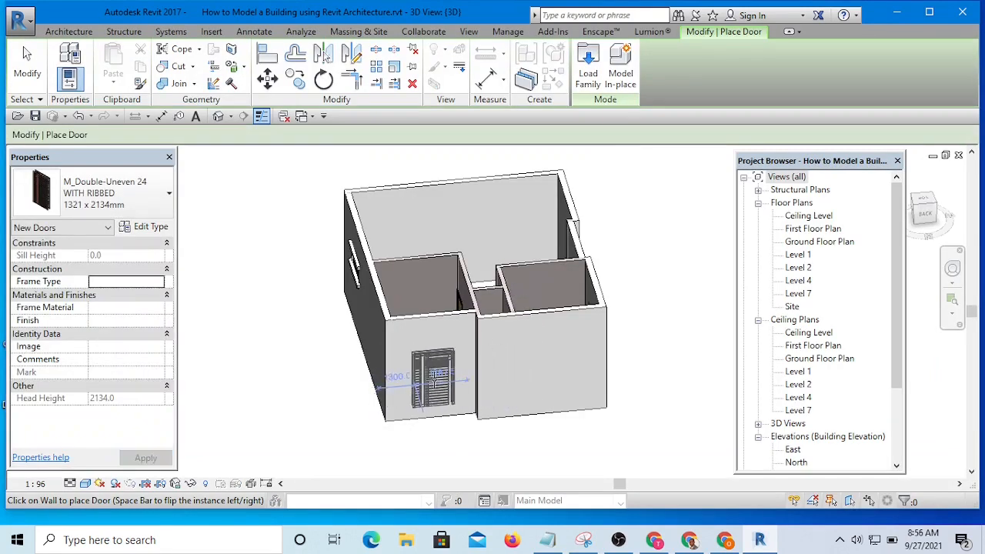
# Step: Place a 1321 x 2134mm M_Double-Uneven 24 WITH RIBBED door in the narrower back wall, about 1300 mm from its outer corner
pyautogui.click(435, 381)
pyautogui.rightClick(637, 323)
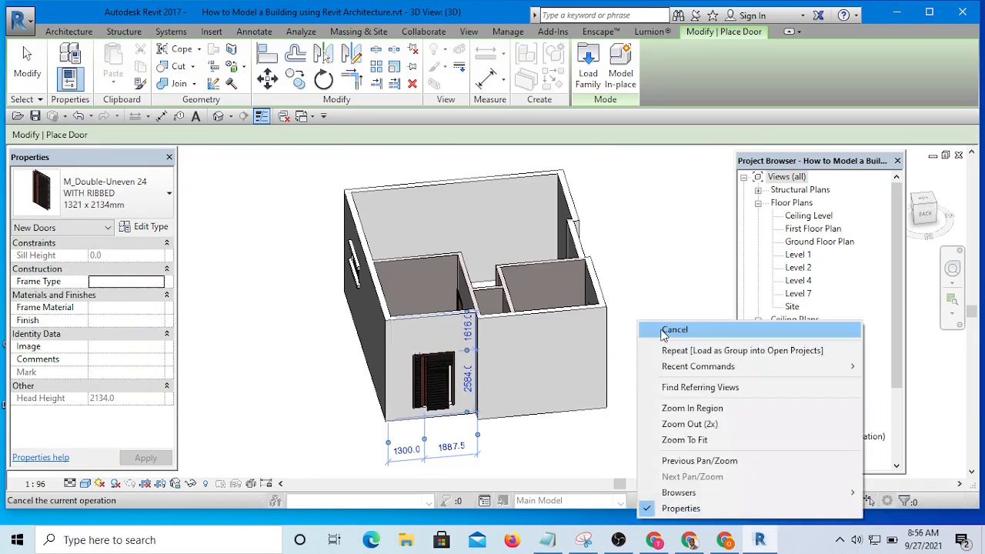
pyautogui.click(667, 335)
pyautogui.scroll(3, 435, 402)
pyautogui.scroll(1, 439, 402)
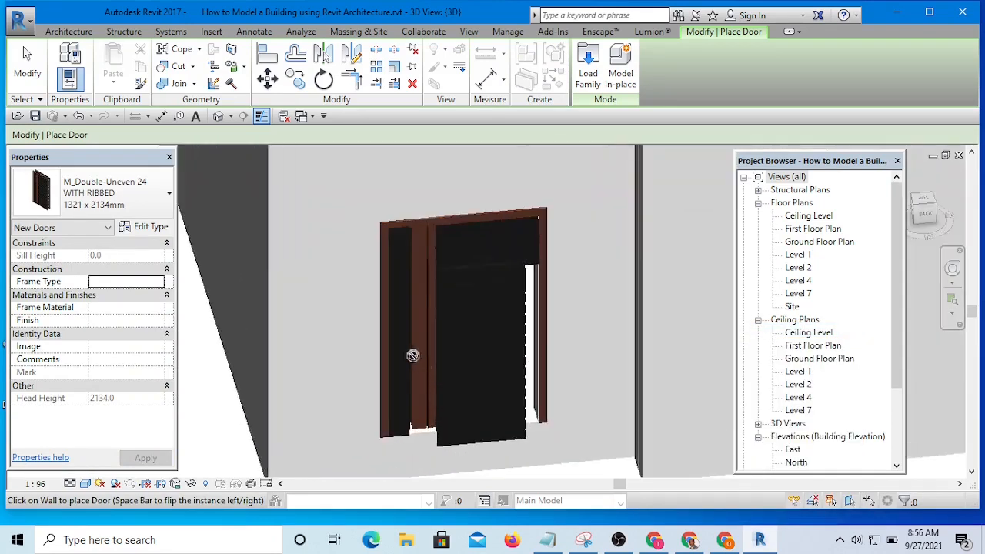
pyautogui.scroll(-5, 556, 398)
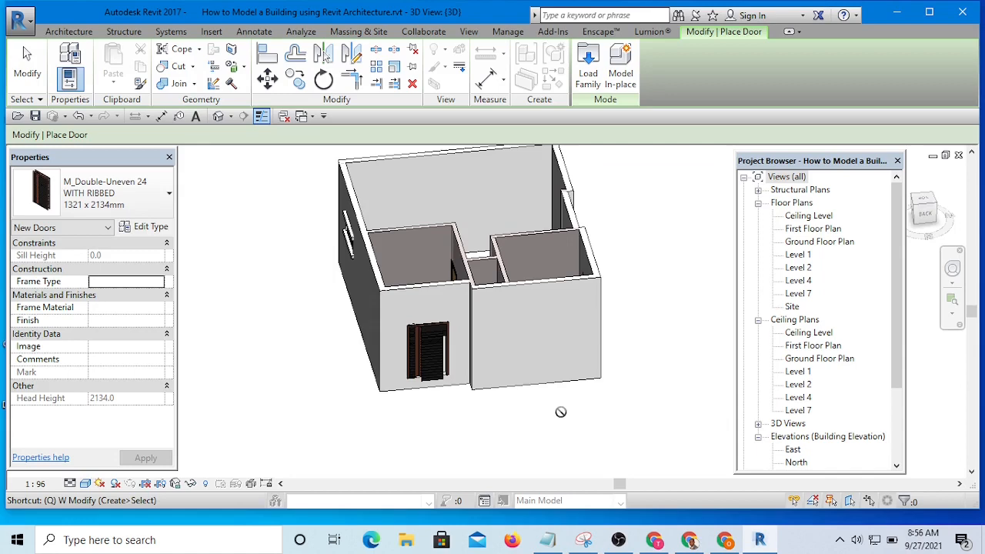
pyautogui.press('Escape')
pyautogui.press('Escape')
pyautogui.keyDown('shift'); pyautogui.moveTo(462, 406); pyautogui.dragTo(416, 445, button='middle'); pyautogui.keyUp('shift')
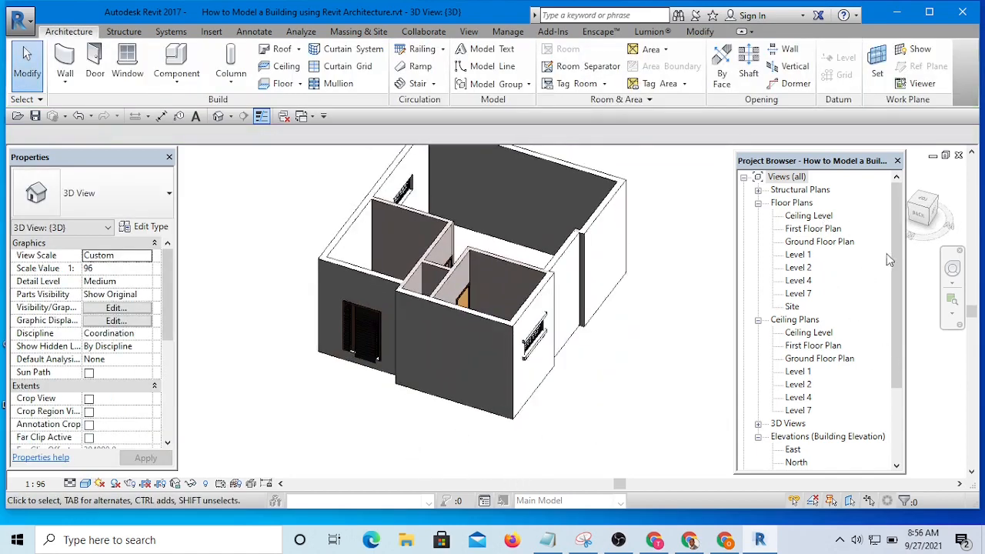
# Step: Open the Ground Floor Plan view and locate the newly placed ribbed double door in the back wall
pyautogui.doubleClick(820, 242)
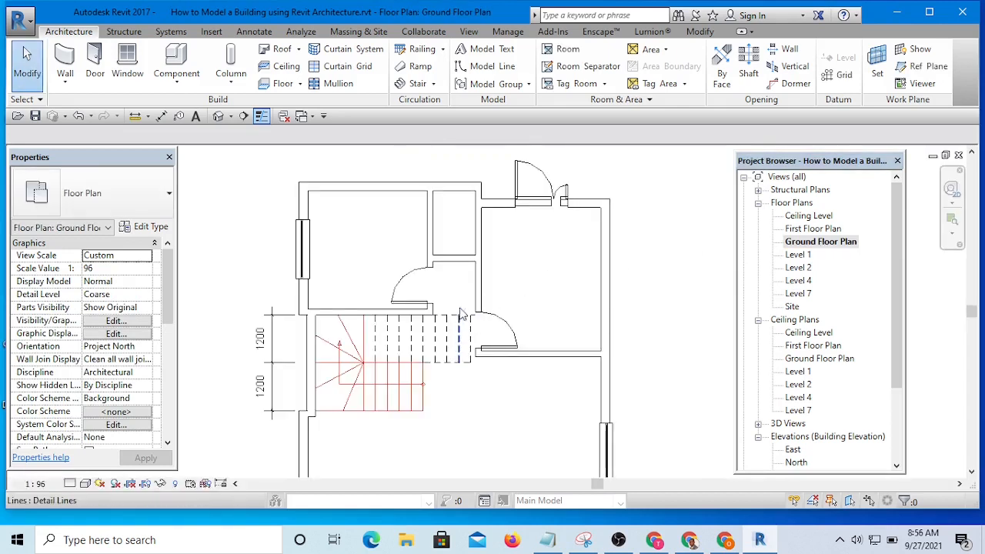
pyautogui.scroll(-3, 460, 314)
pyautogui.scroll(2, 458, 391)
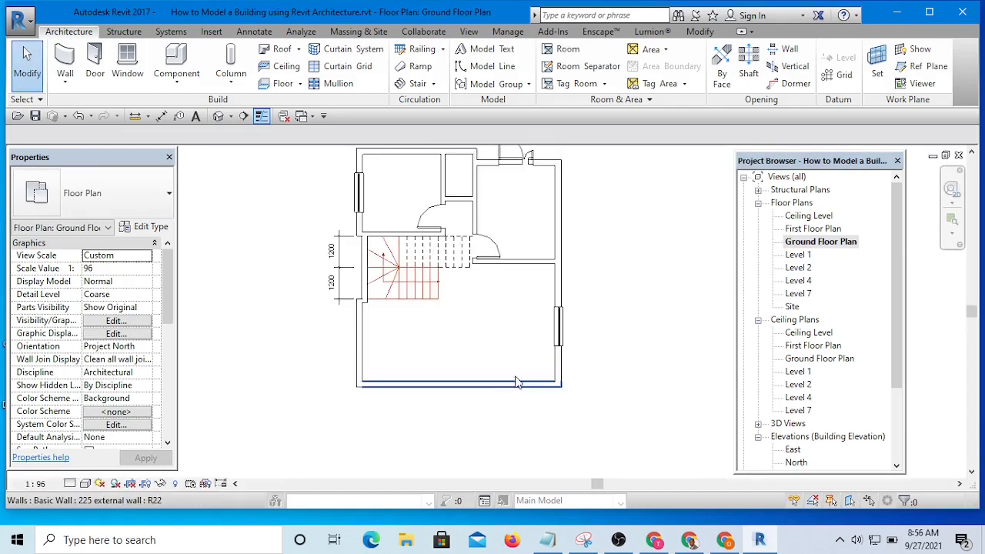
pyautogui.scroll(-2, 536, 236)
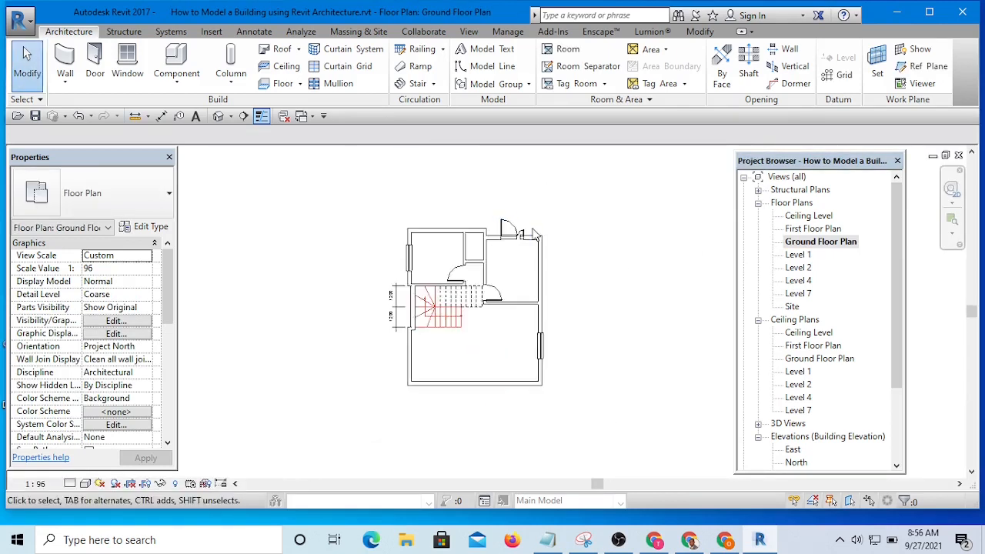
pyautogui.scroll(2, 527, 230)
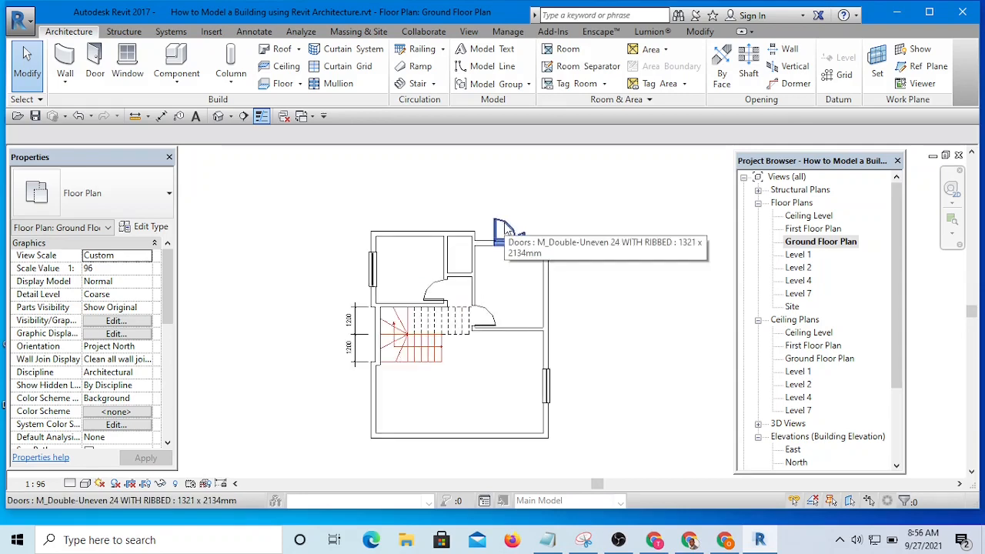
pyautogui.moveTo(600, 268); pyautogui.dragTo(608, 252, button='middle')
pyautogui.click(521, 219)
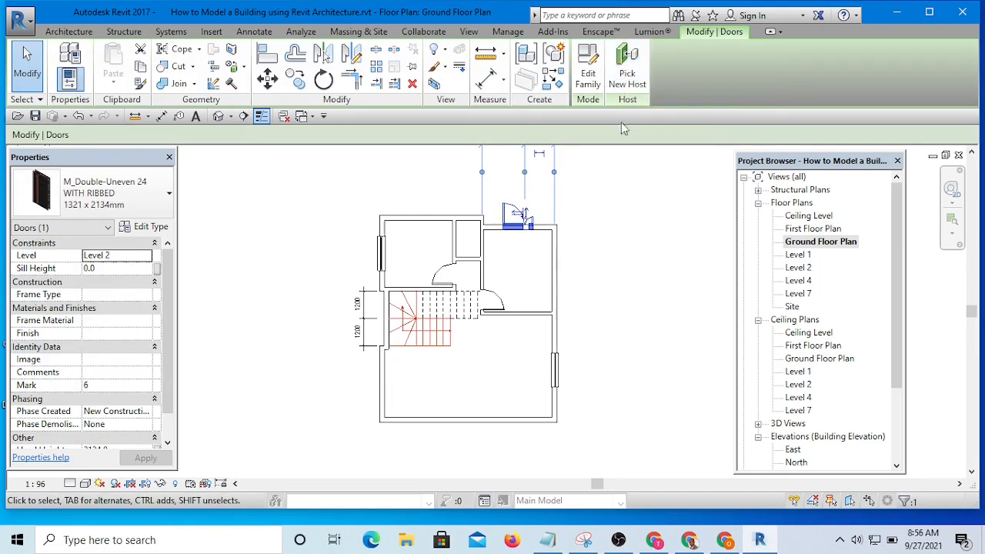
pyautogui.click(626, 64)
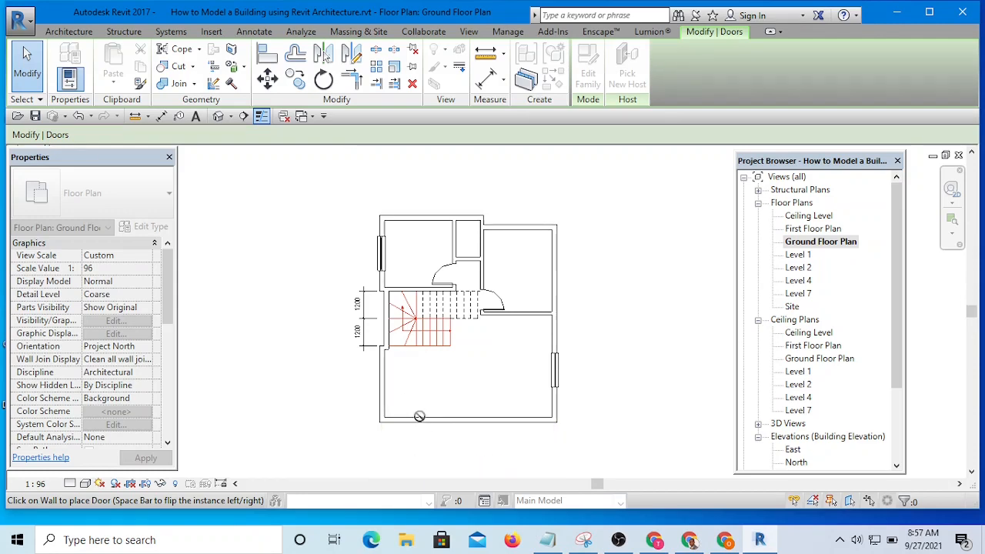
pyautogui.press('Escape')
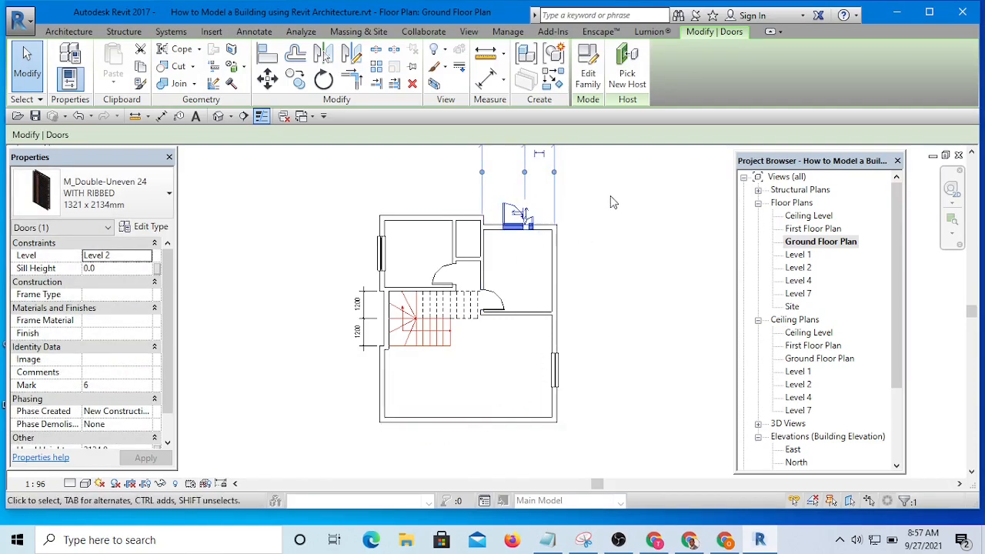
pyautogui.click(562, 212)
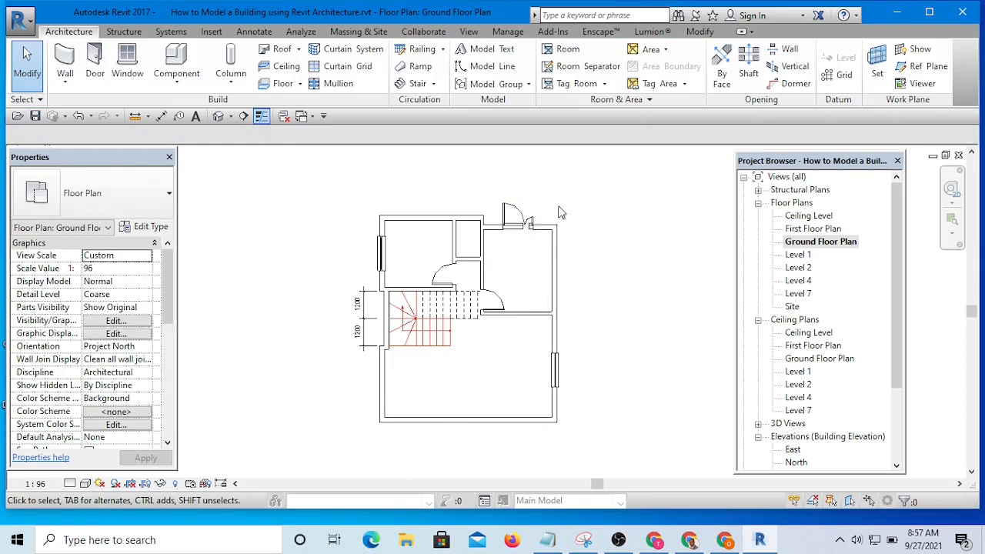
# Step: Create a similar 1321 x 2134mm M_Double-Uneven 24 WITH RIBBED door in the front wall, opening inward, about 2100 mm from the stair-side end
pyautogui.click(518, 212)
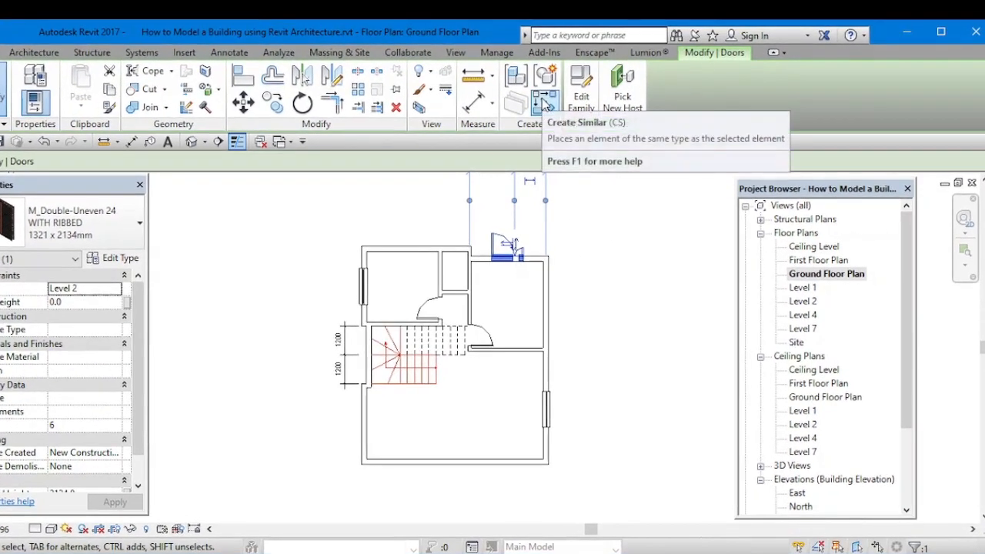
pyautogui.click(542, 105)
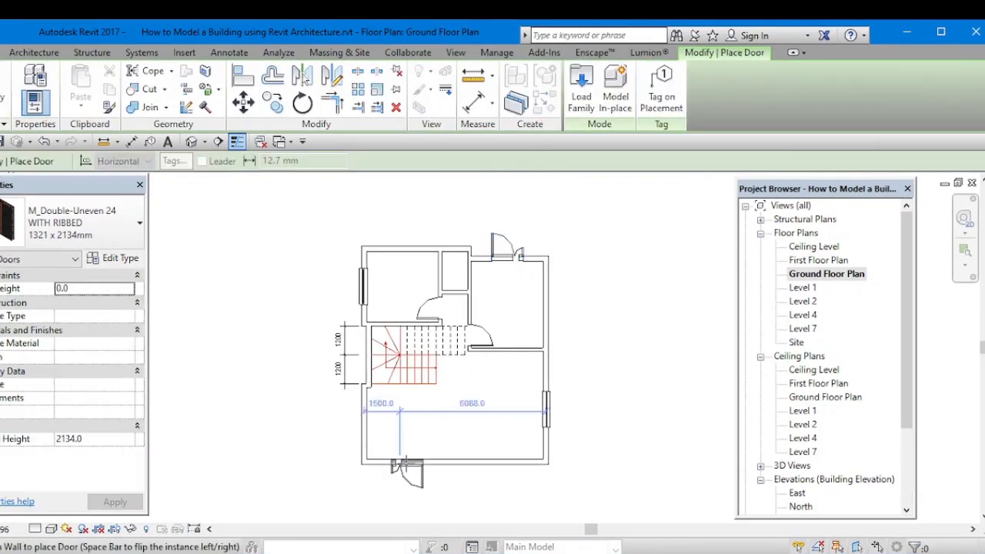
pyautogui.click(408, 462)
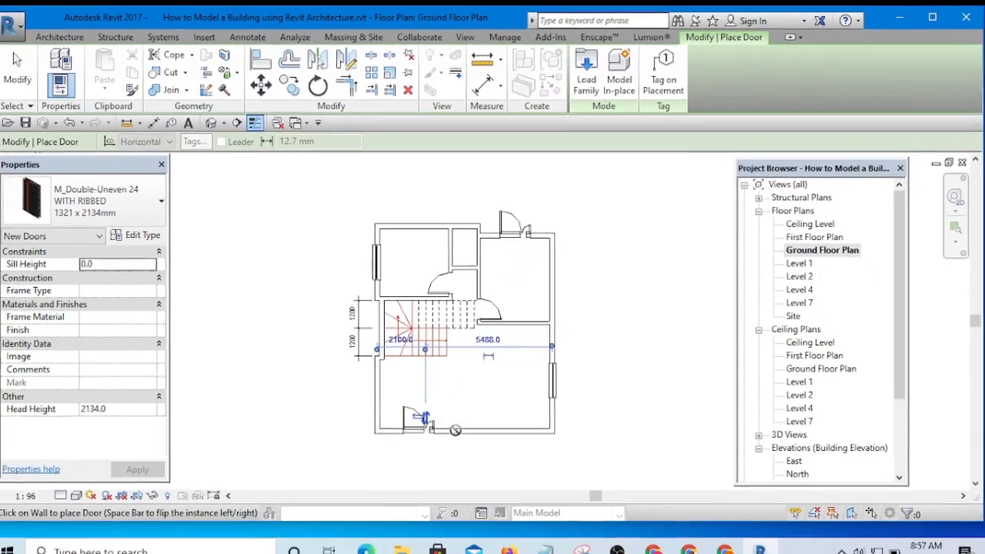
pyautogui.press('Escape')
pyautogui.press('Escape')
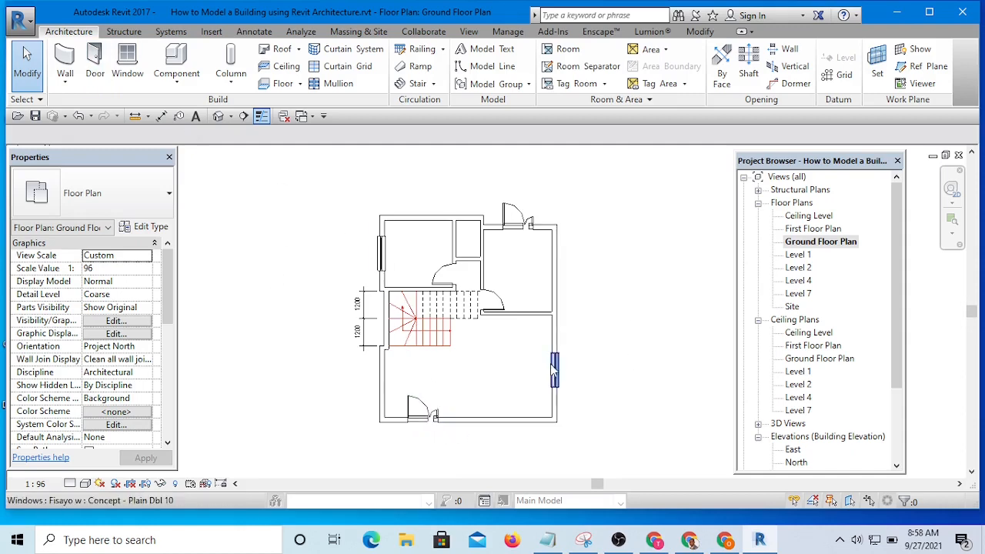
# Step: Delete the ribbed double door from the narrower back wall of the ground floor plan
pyautogui.scroll(2, 521, 206)
pyautogui.scroll(1, 520, 206)
pyautogui.click(522, 229)
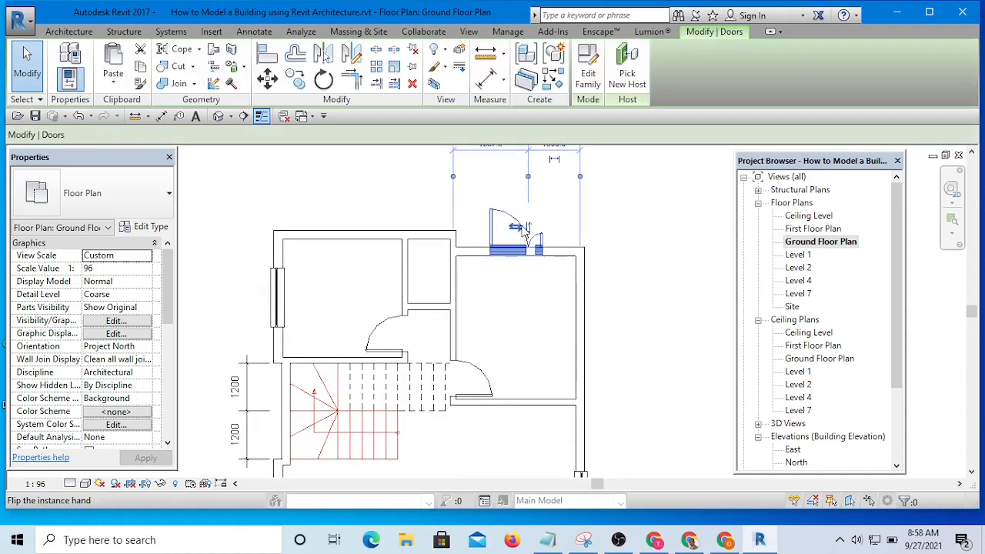
pyautogui.click(526, 229)
pyautogui.press('Escape')
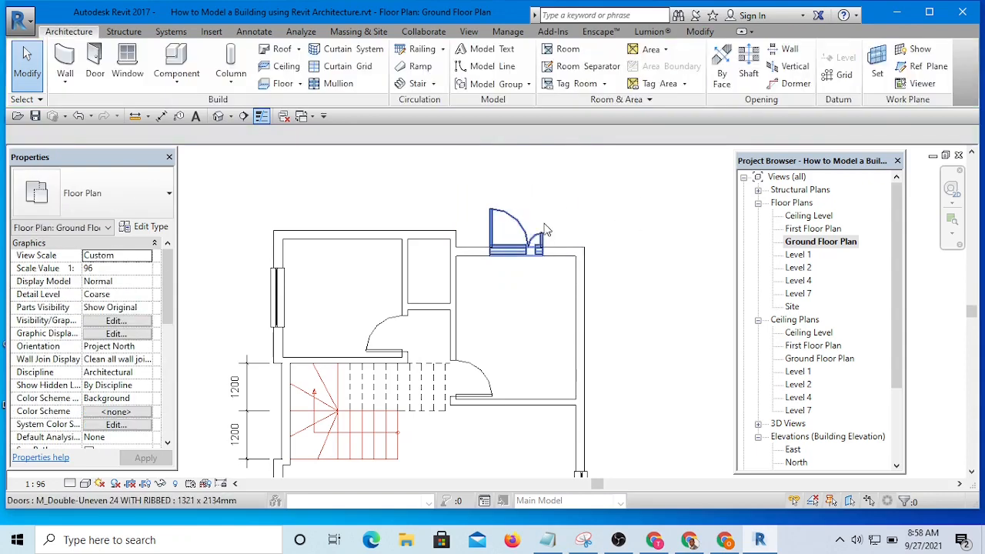
pyautogui.click(527, 235)
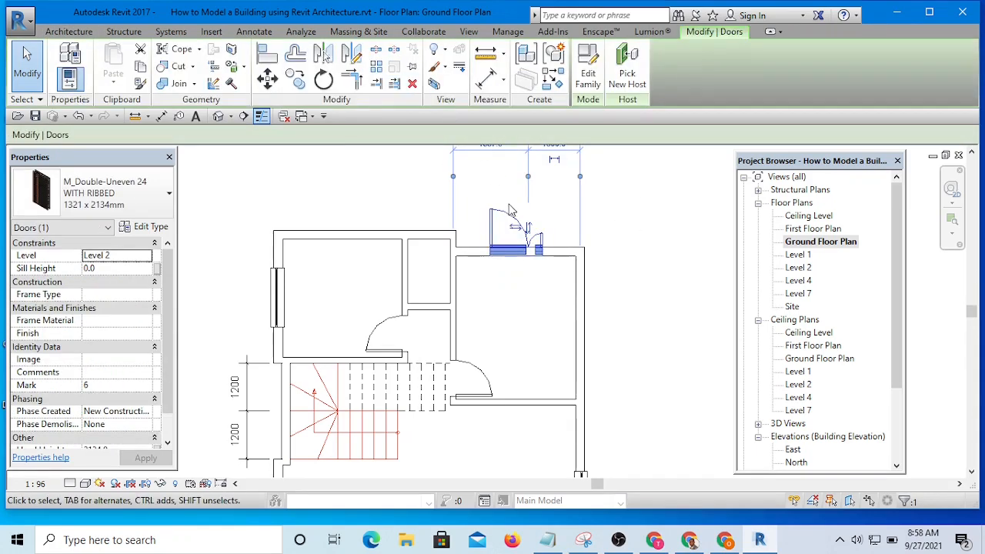
pyautogui.click(413, 84)
# Step: Examine the ground floor plan around the front entrance door, the stair and the external side walls
pyautogui.scroll(-5, 601, 220)
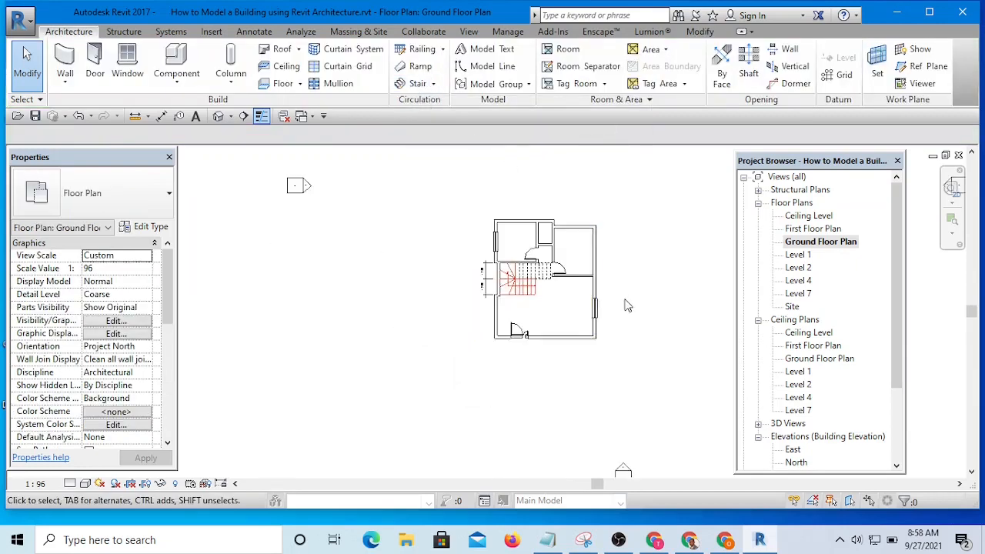
pyautogui.moveTo(627, 303); pyautogui.dragTo(556, 300, button='middle')
pyautogui.scroll(4, 556, 300)
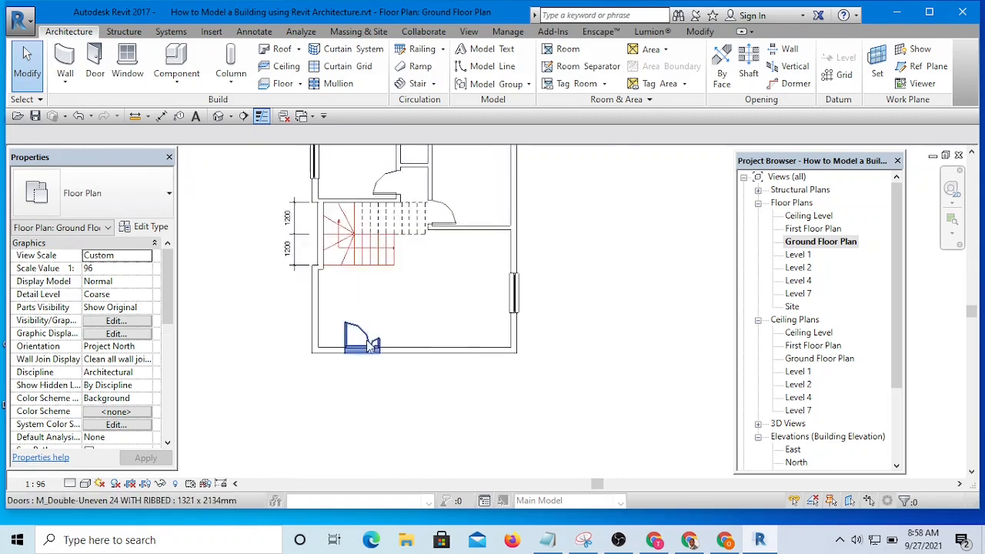
pyautogui.scroll(-3, 531, 292)
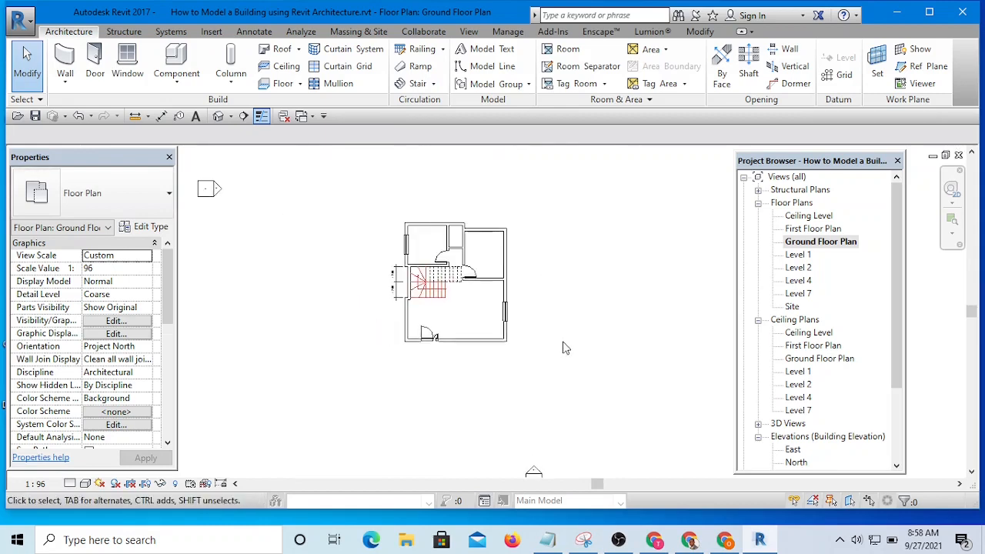
pyautogui.scroll(5, 434, 327)
pyautogui.scroll(-3, 432, 302)
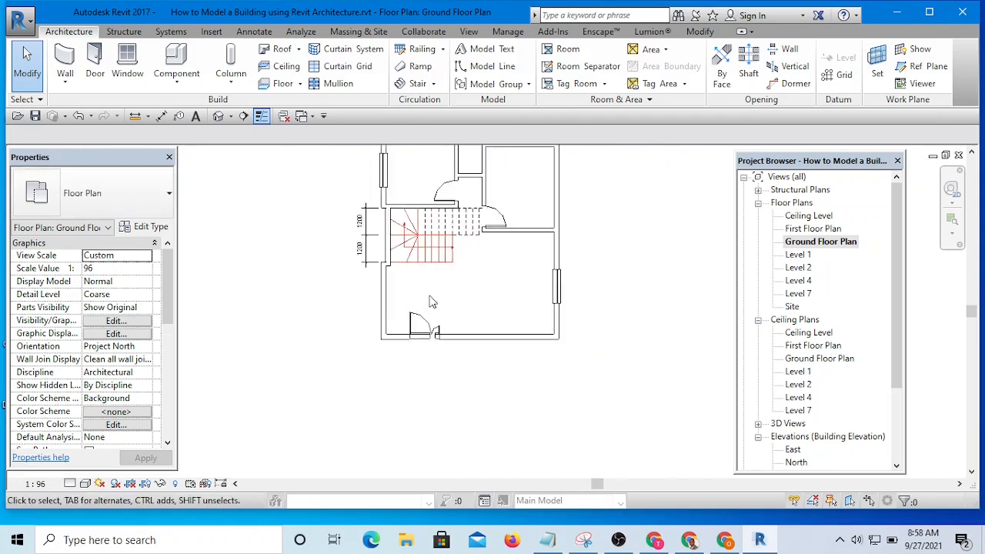
pyautogui.scroll(2, 464, 293)
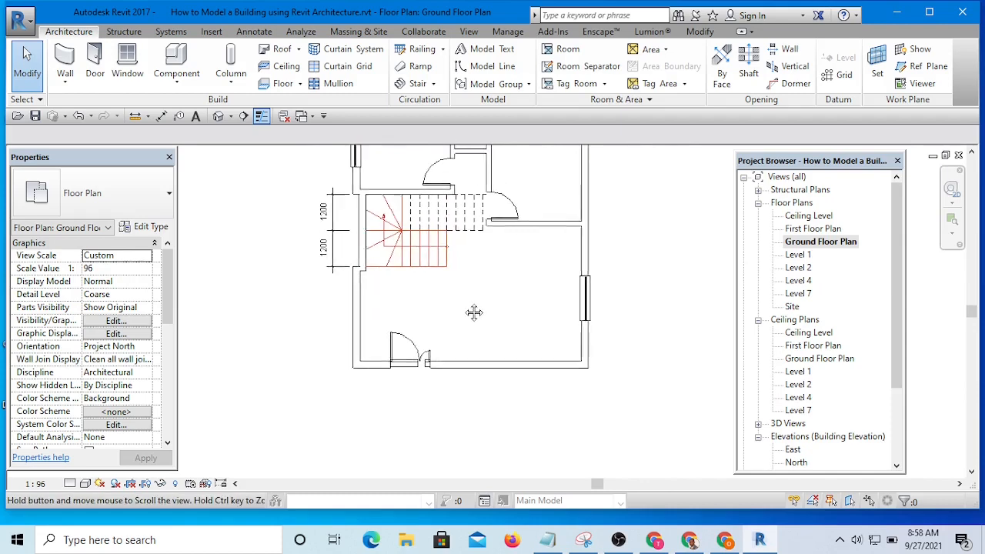
pyautogui.moveTo(472, 310); pyautogui.dragTo(451, 337, button='middle')
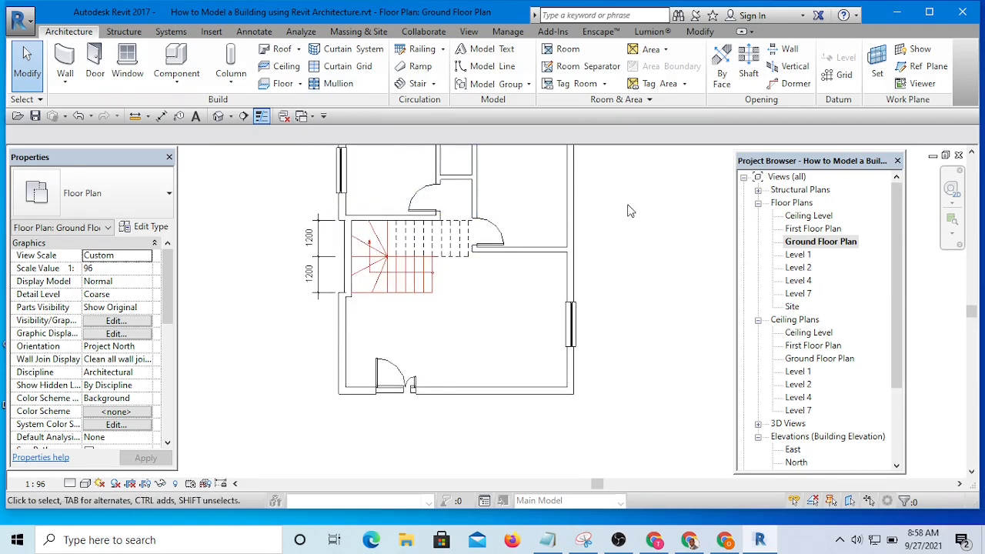
pyautogui.moveTo(628, 205); pyautogui.dragTo(591, 254, button='middle')
pyautogui.scroll(-1, 586, 253)
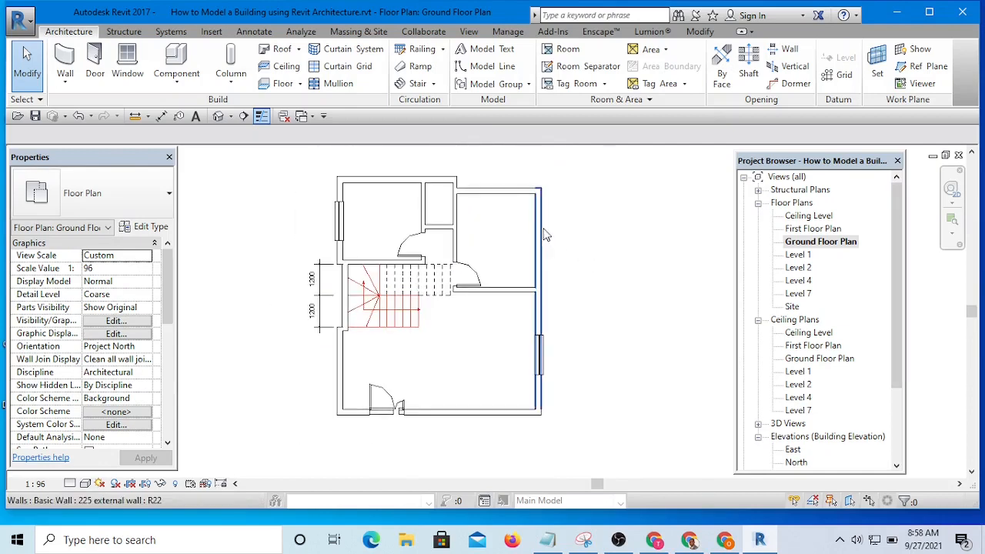
# Step: Switch to the other open project's GROUND FLOOR PLAN and select the Concept -1800x1000 window in the kitchen's outer side wall
pyautogui.click(315, 117)
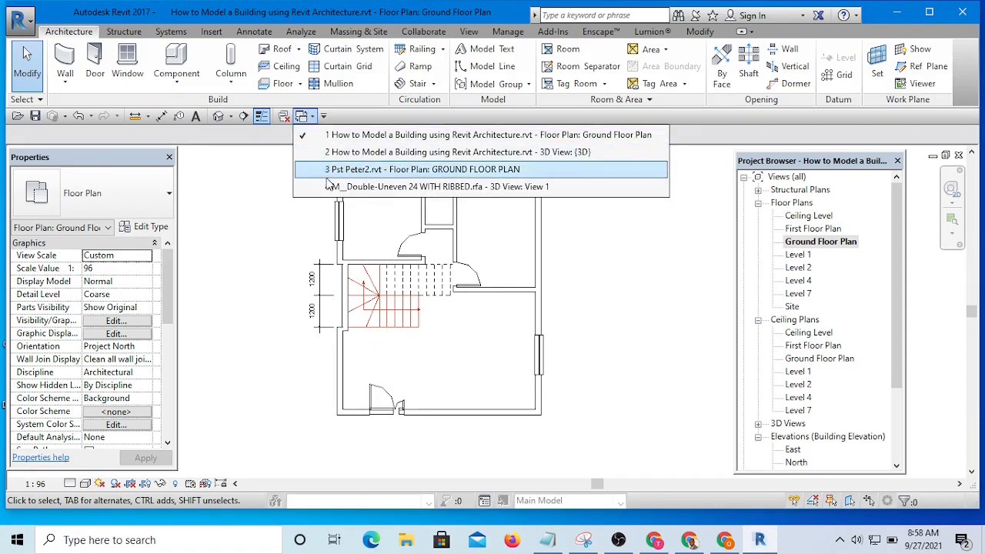
pyautogui.click(368, 170)
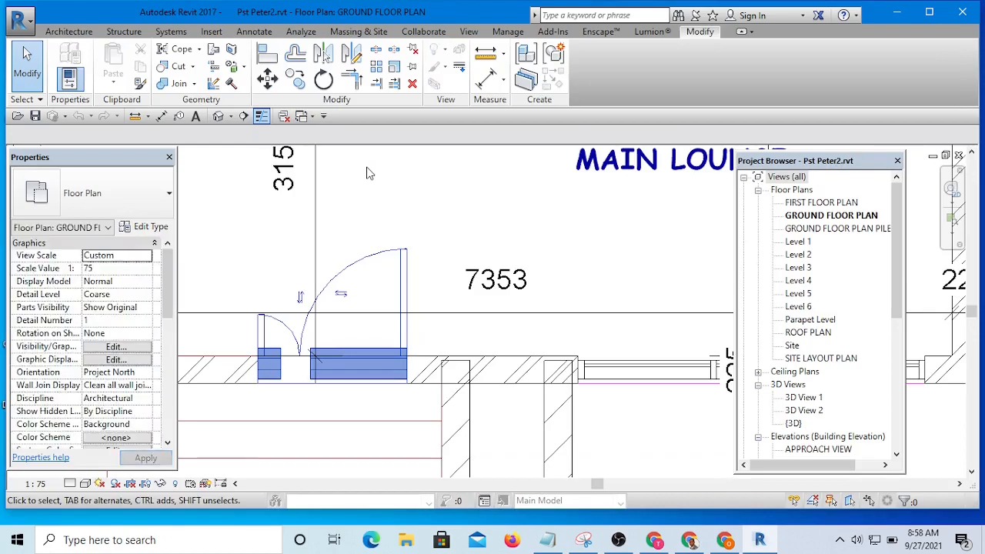
pyautogui.scroll(-10, 435, 271)
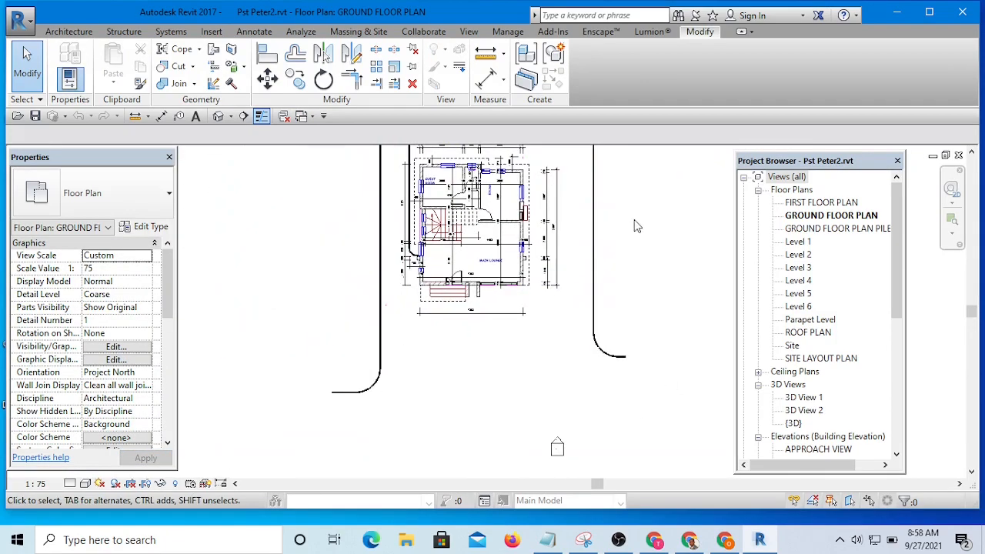
pyautogui.scroll(5, 489, 247)
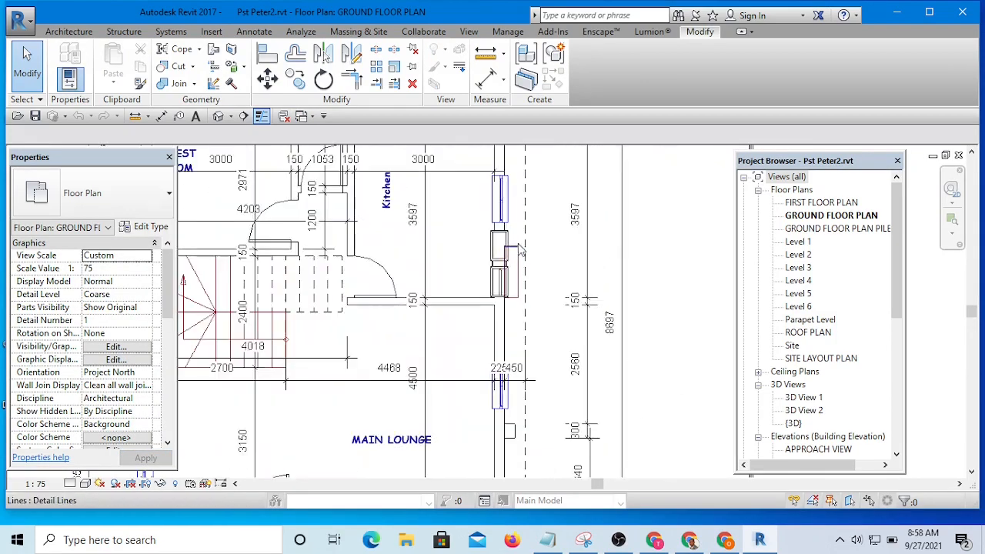
pyautogui.scroll(5, 493, 212)
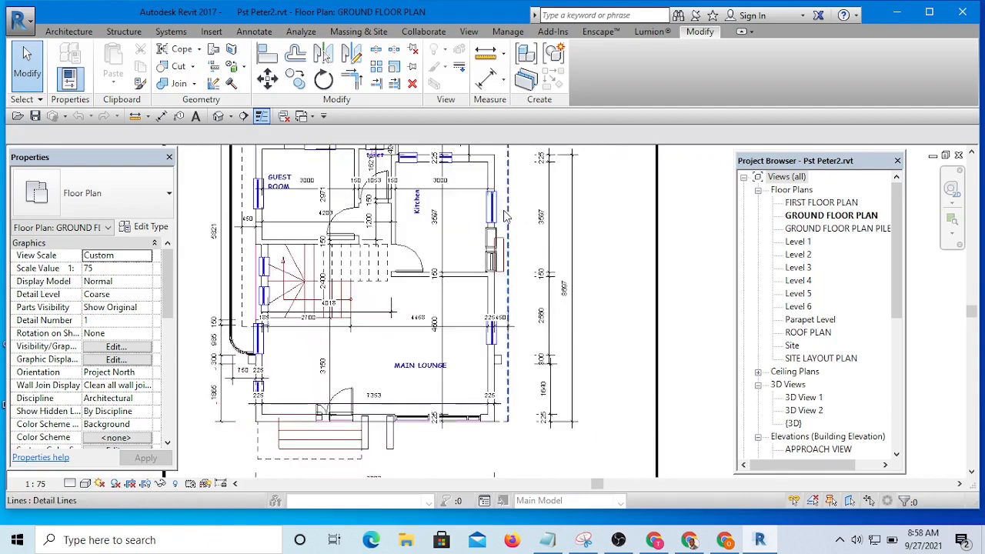
pyautogui.click(489, 218)
pyautogui.scroll(-5, 487, 208)
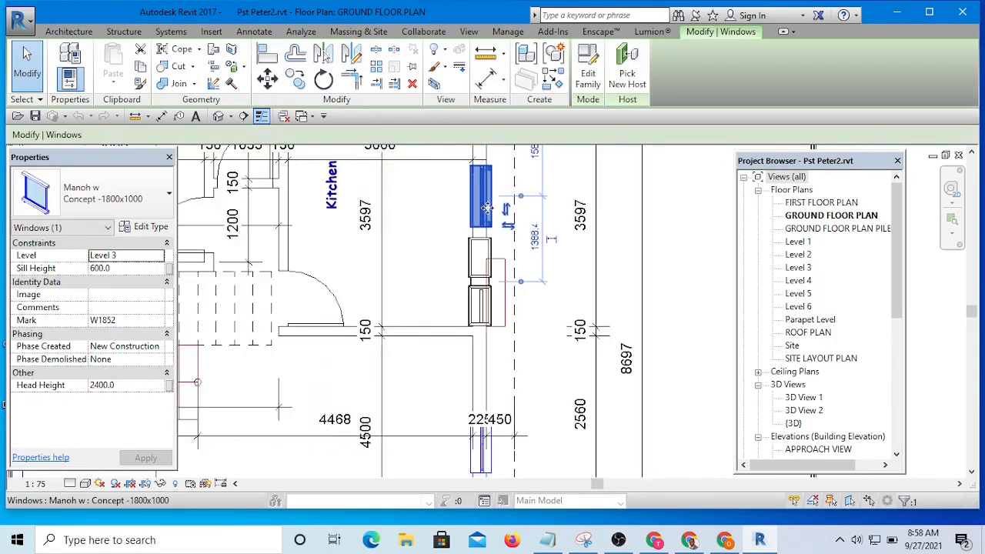
pyautogui.moveTo(486, 207); pyautogui.dragTo(461, 245, button='middle')
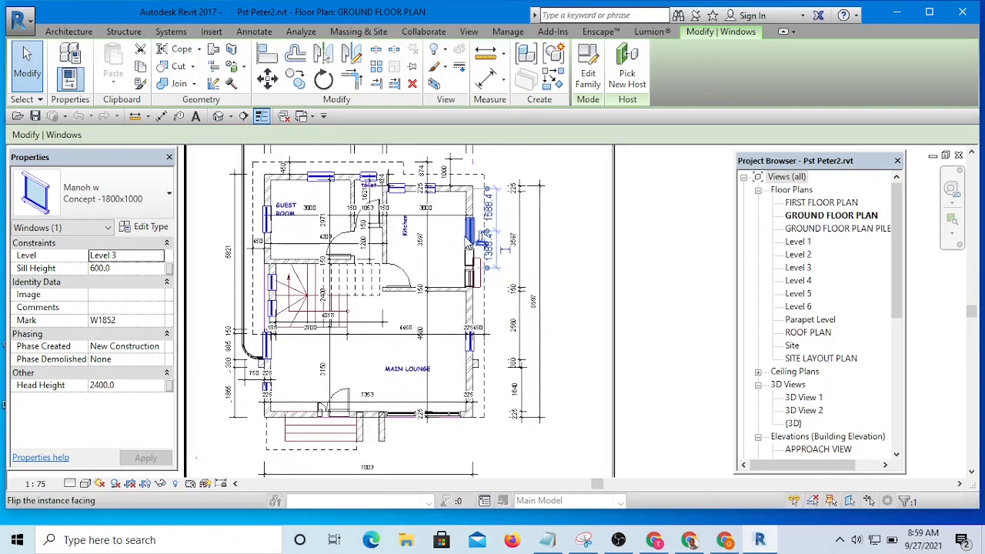
pyautogui.scroll(4, 473, 227)
pyautogui.scroll(1, 473, 227)
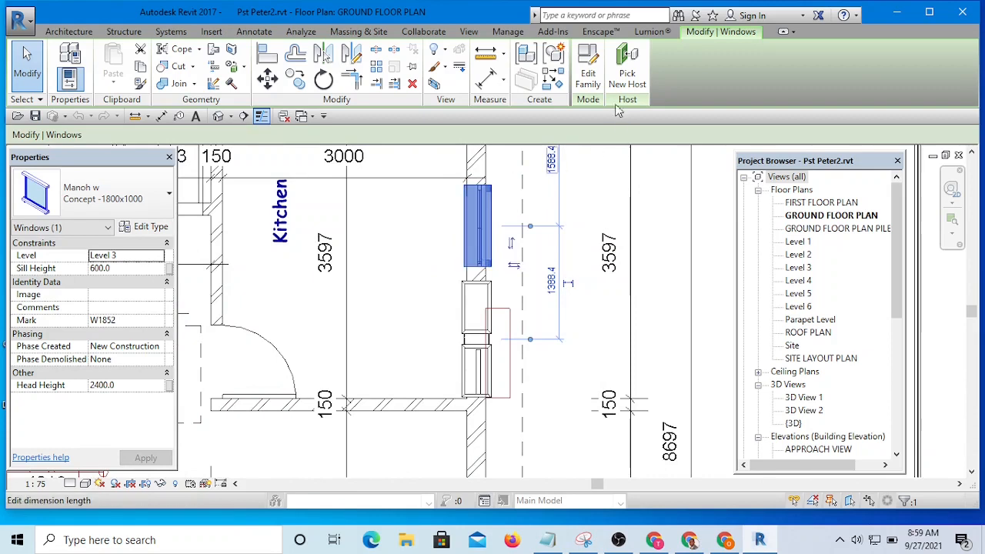
# Step: Open the selected kitchen window's family and load it into How to Model a Building using Revit Architecture.rvt only, without placing a window
pyautogui.click(587, 77)
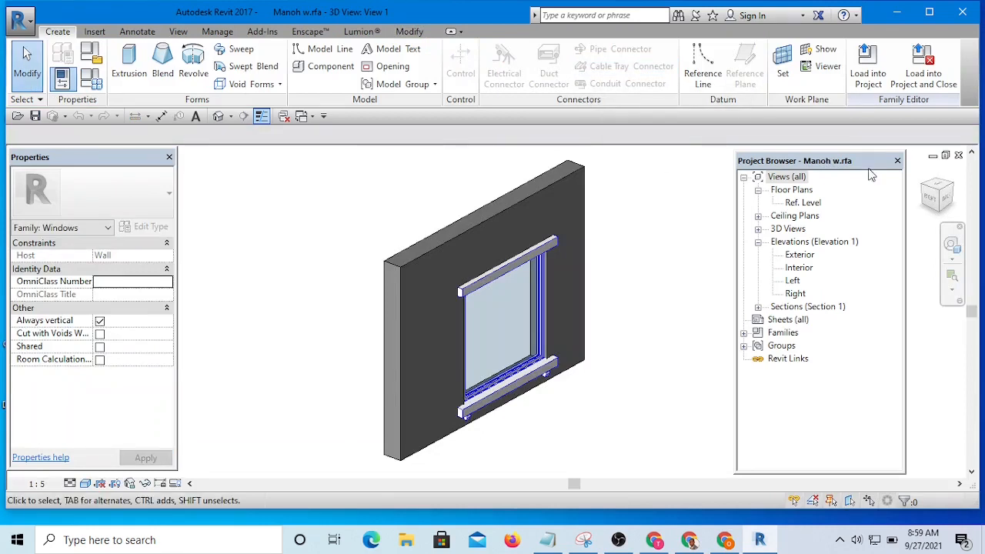
pyautogui.click(870, 77)
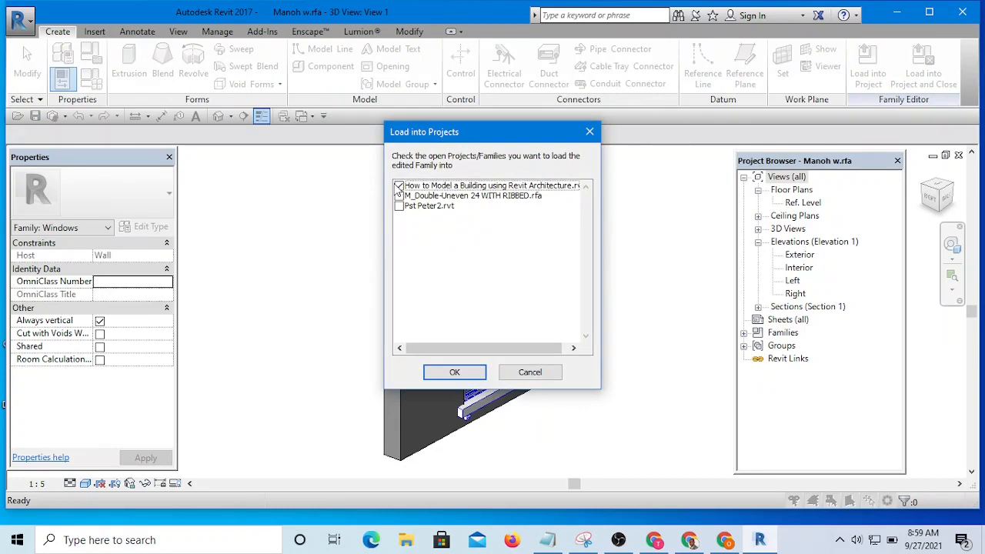
pyautogui.click(451, 373)
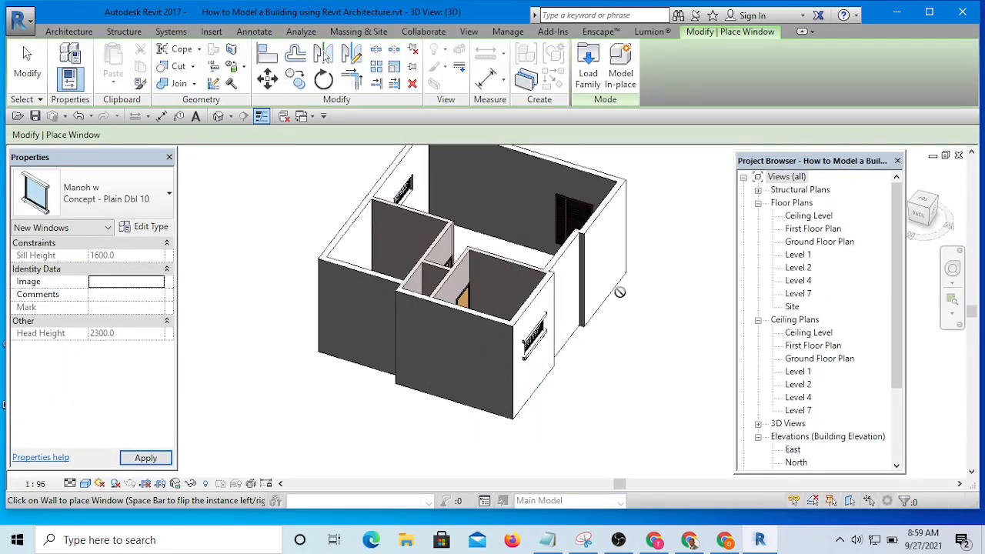
pyautogui.scroll(3, 612, 265)
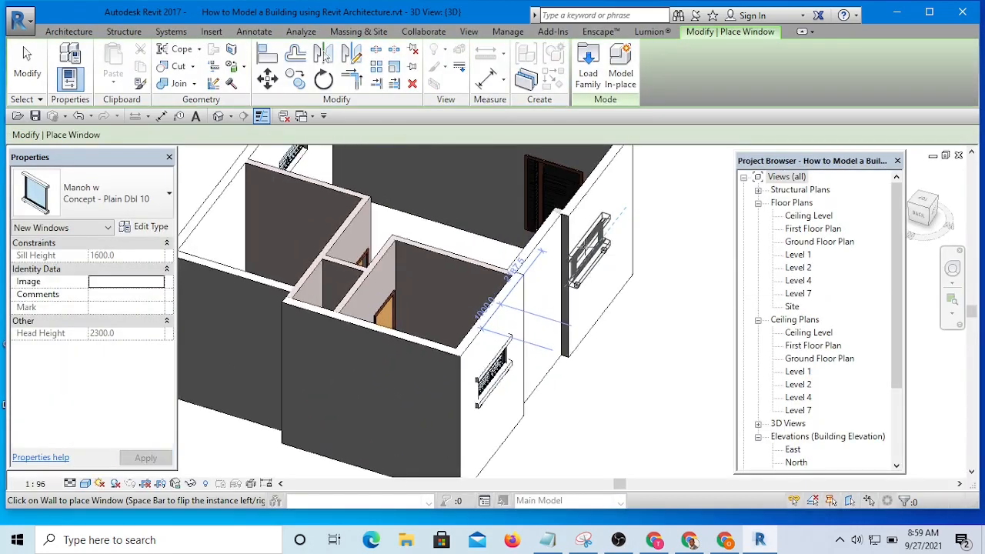
pyautogui.press('Escape')
pyautogui.press('Escape')
pyautogui.scroll(-5, 664, 293)
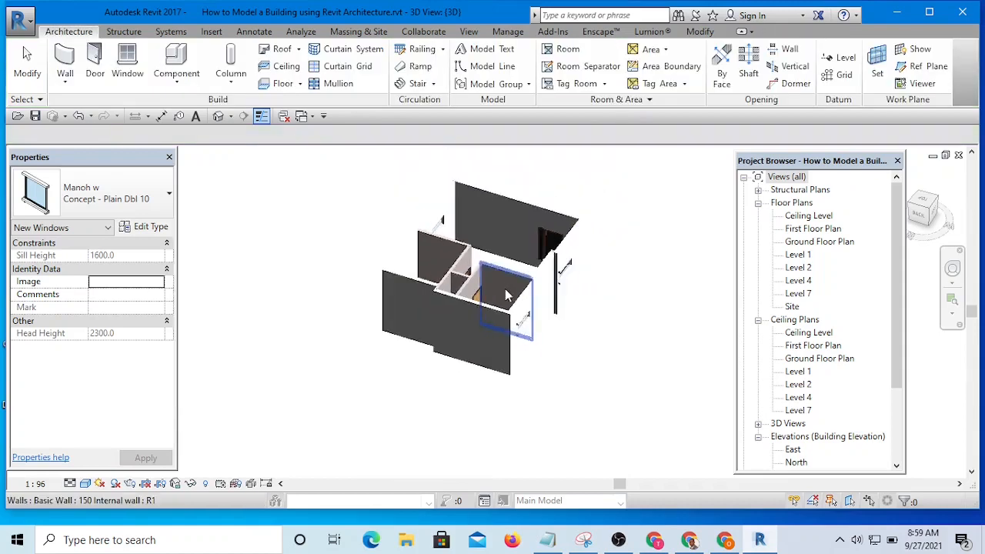
# Step: Rehost the Manoh w window from its current side wall onto the opposite external side wall, beside the existing Fisayo w window
pyautogui.keyDown('shift'); pyautogui.moveTo(588, 341); pyautogui.dragTo(616, 285, button='middle'); pyautogui.keyUp('shift')
pyautogui.click(621, 282)
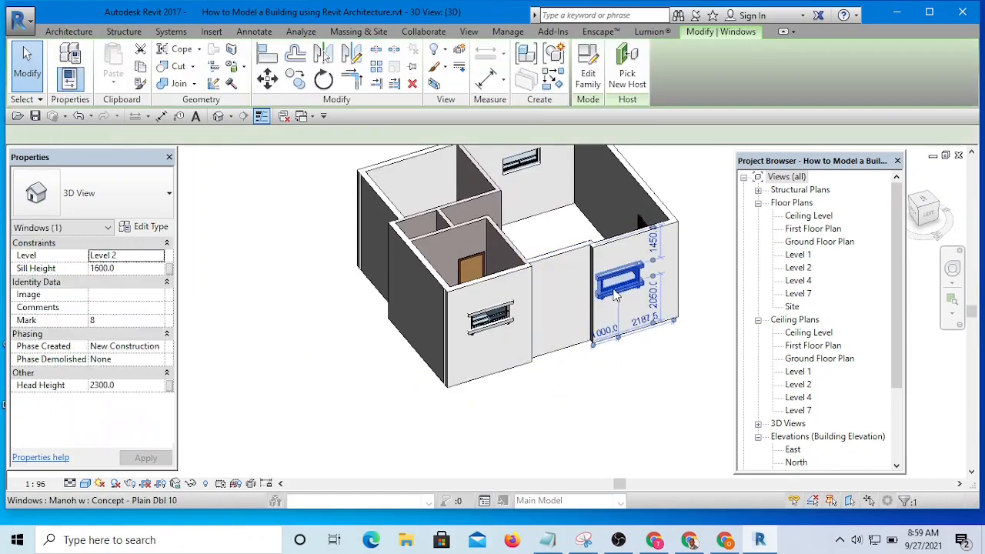
pyautogui.click(627, 71)
pyautogui.keyDown('shift'); pyautogui.moveTo(639, 248); pyautogui.dragTo(539, 338, button='middle'); pyautogui.keyUp('shift')
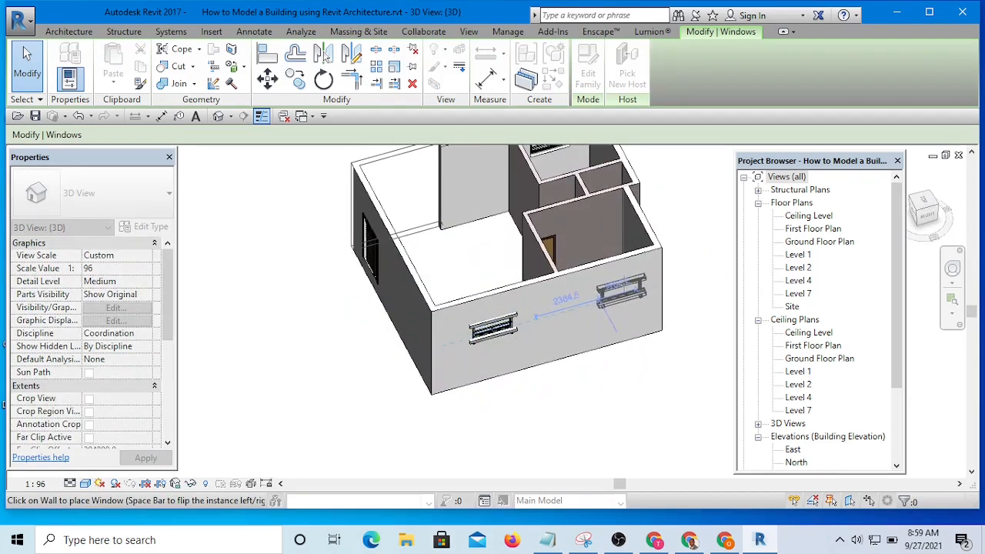
pyautogui.click(623, 291)
pyautogui.press('Escape')
pyautogui.press('Escape')
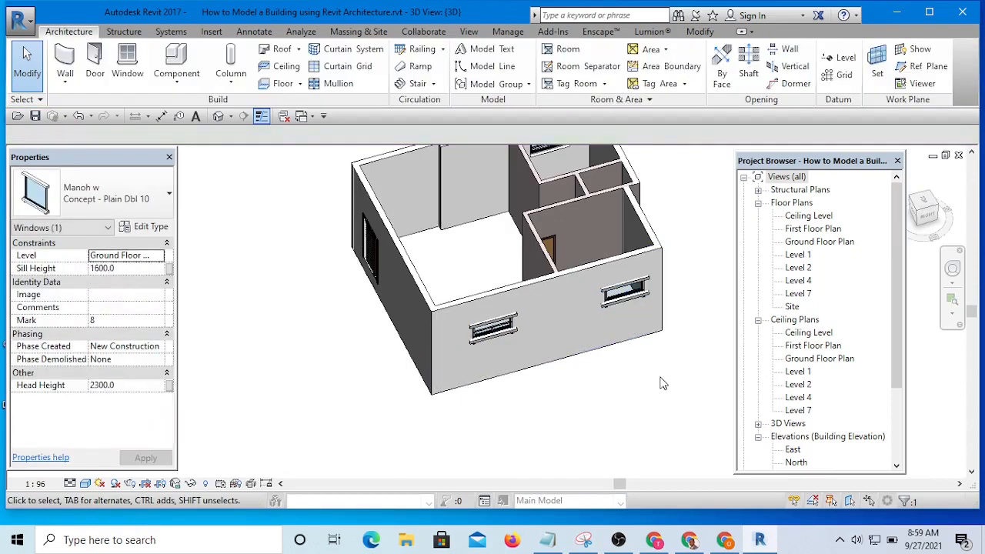
# Step: Duplicate the rehosted Manoh w window's type under the name Concept - Plain Dbl 1500x1000
pyautogui.scroll(5, 621, 257)
pyautogui.keyDown('shift'); pyautogui.moveTo(621, 259); pyautogui.dragTo(634, 292, button='middle'); pyautogui.keyUp('shift')
pyautogui.scroll(-5, 634, 293)
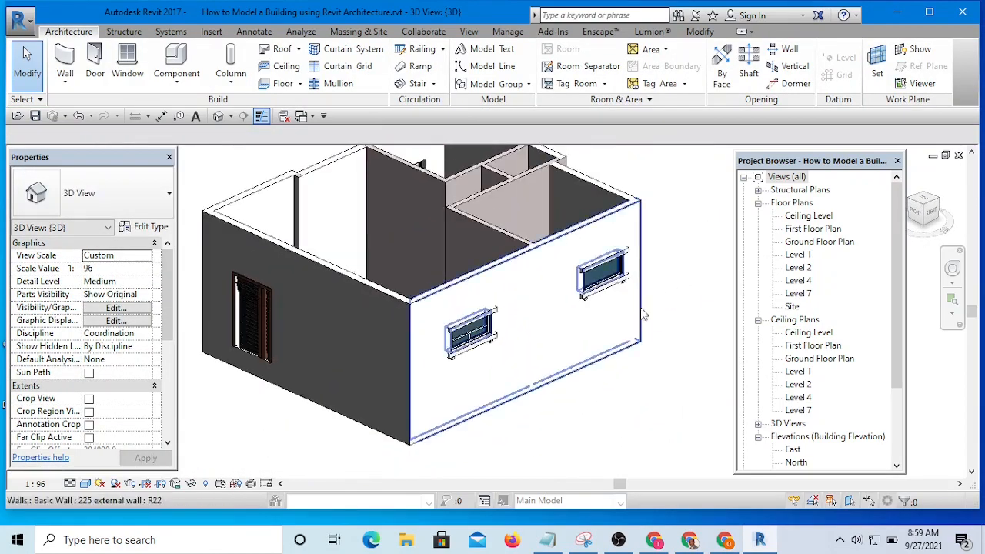
pyautogui.click(604, 293)
pyautogui.click(671, 253)
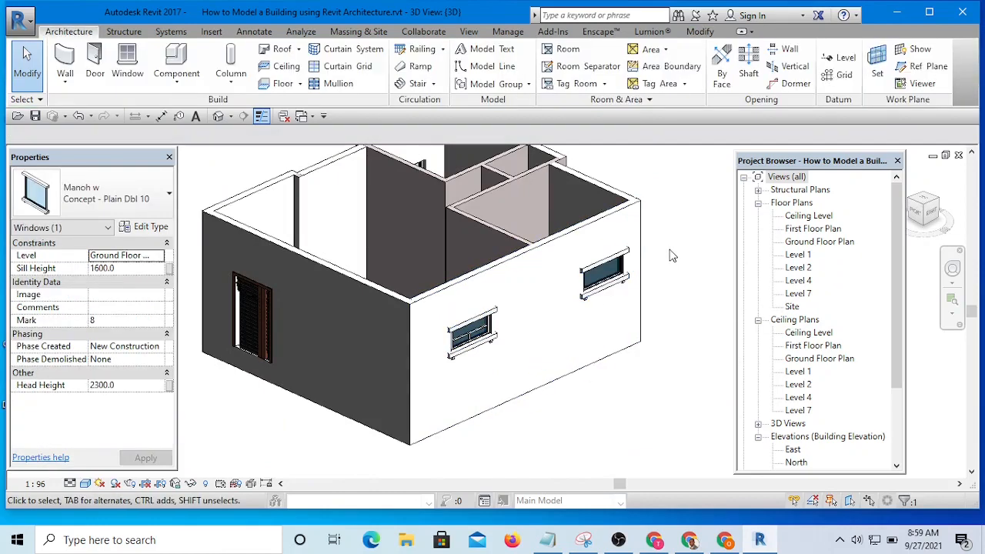
pyautogui.click(599, 300)
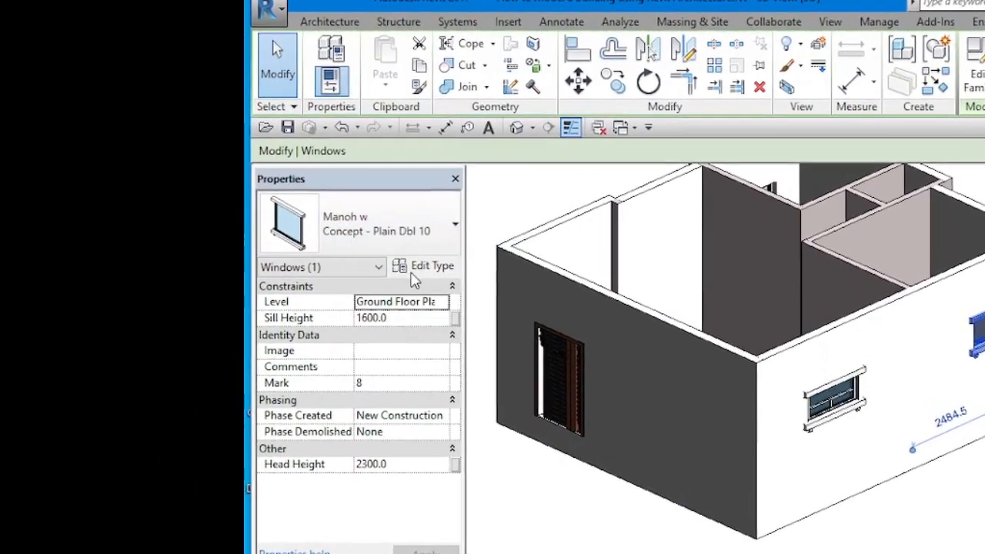
pyautogui.click(416, 270)
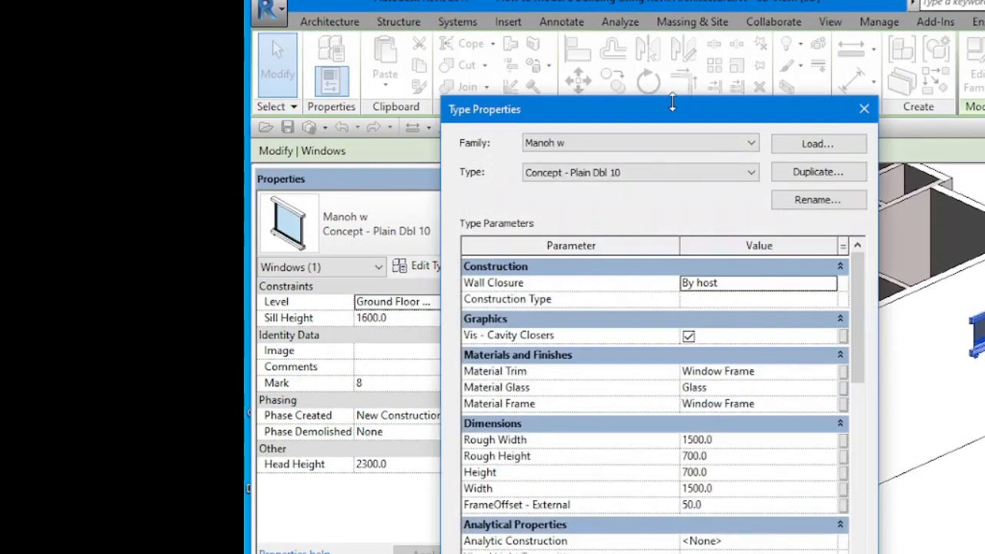
pyautogui.moveTo(668, 122); pyautogui.dragTo(563, 39)
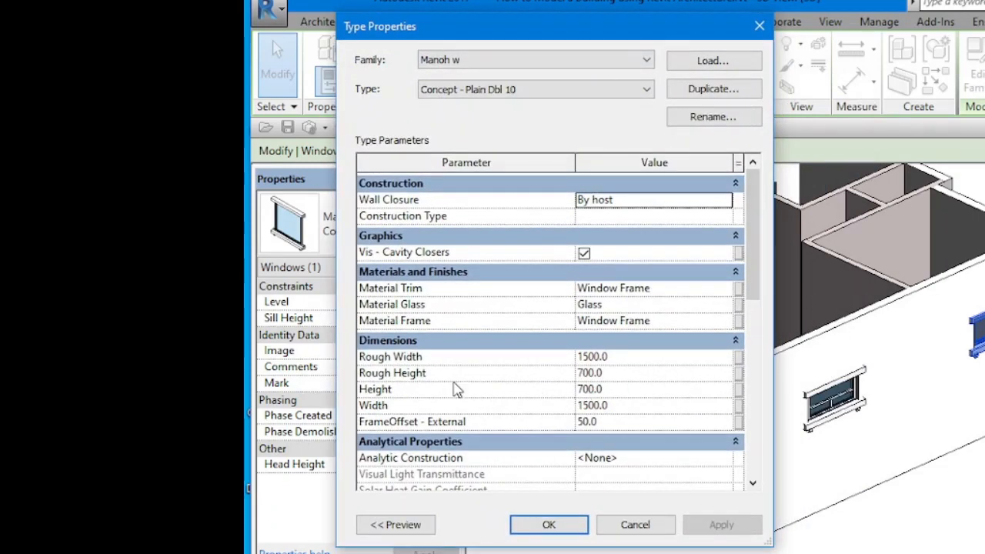
pyautogui.click(587, 376)
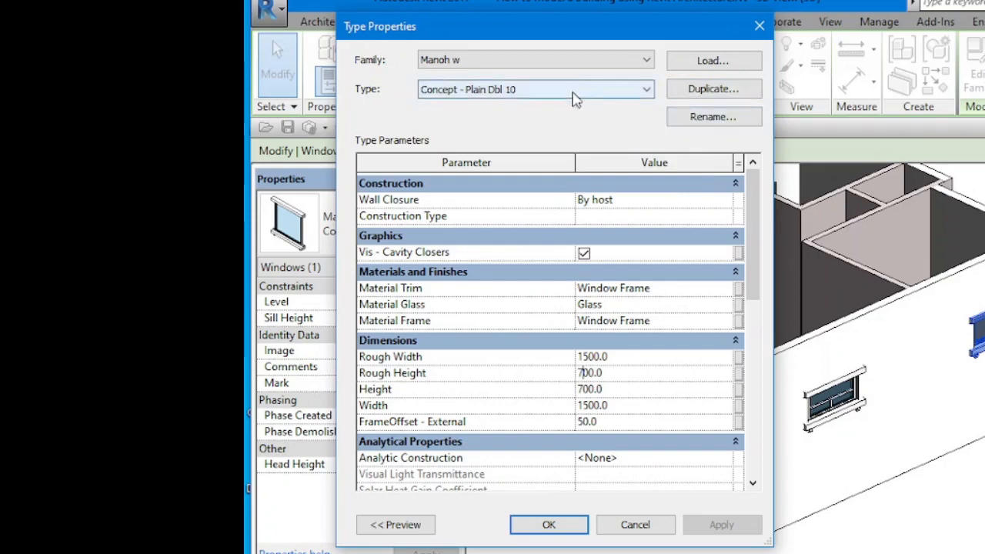
pyautogui.click(711, 93)
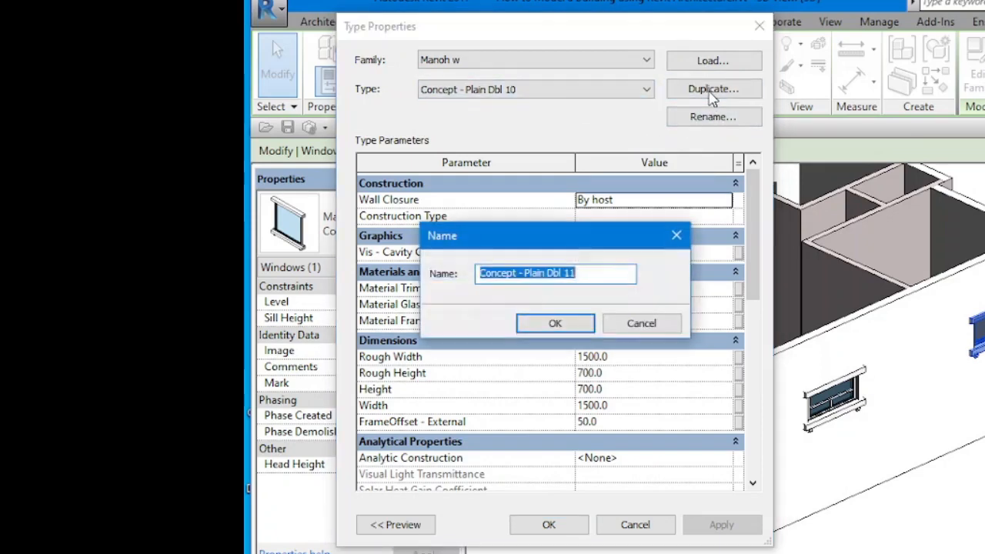
pyautogui.click(593, 273)
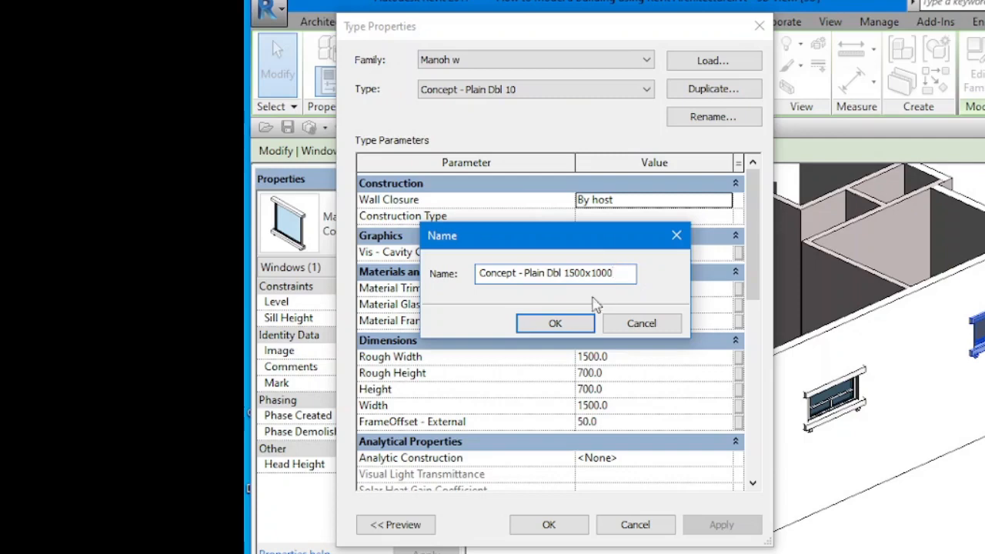
pyautogui.click(558, 323)
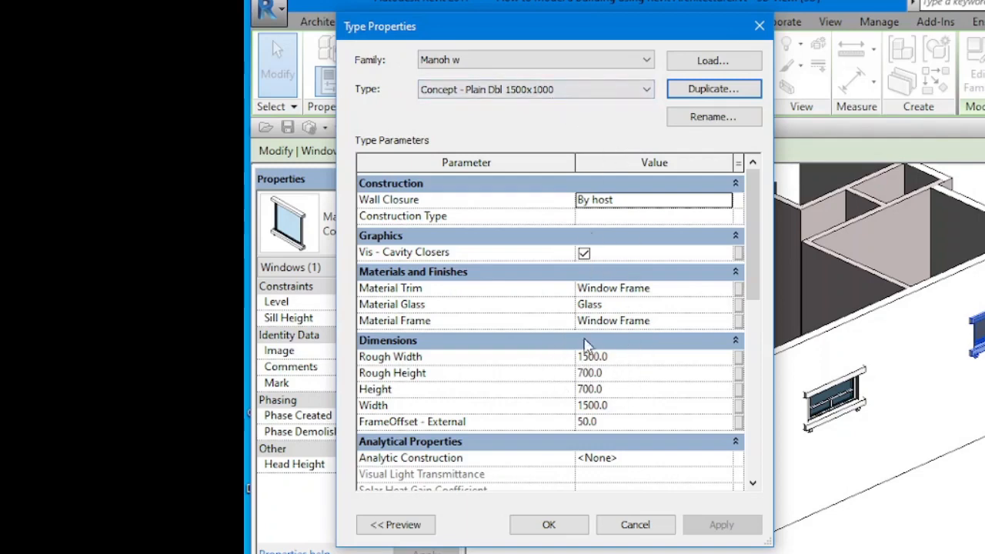
# Step: Set the duplicated window type's height to 1500 and width to 1000, and apply the changes
pyautogui.click(584, 389)
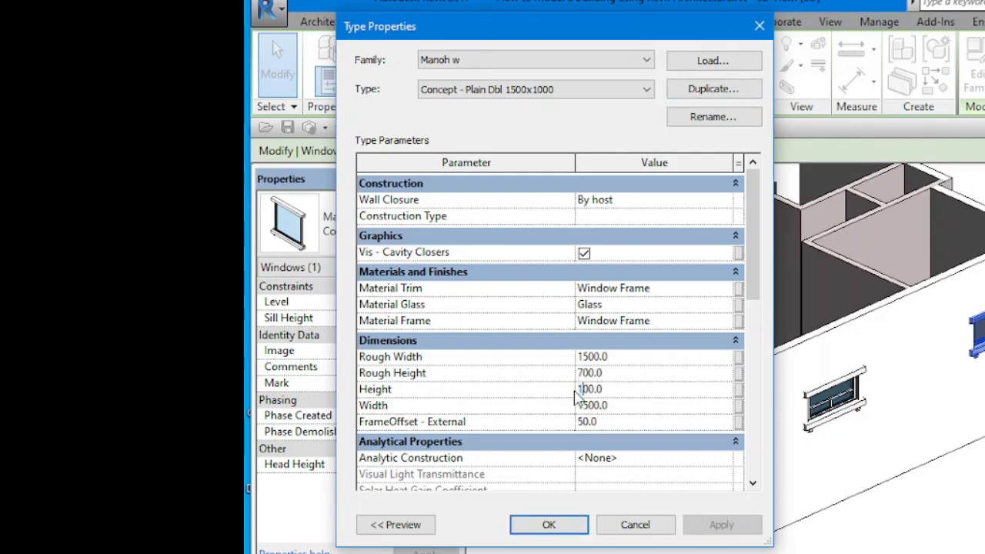
pyautogui.write('15')
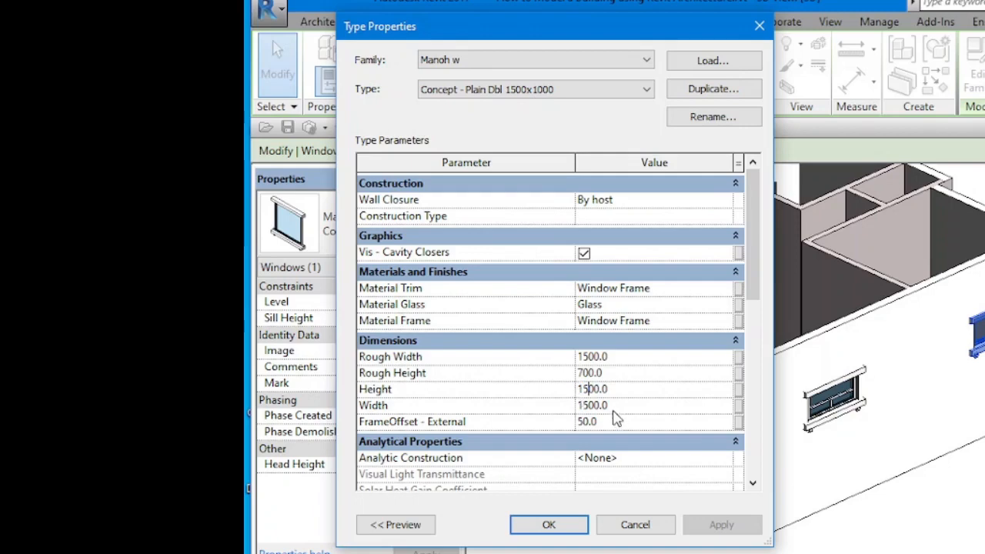
pyautogui.click(591, 406)
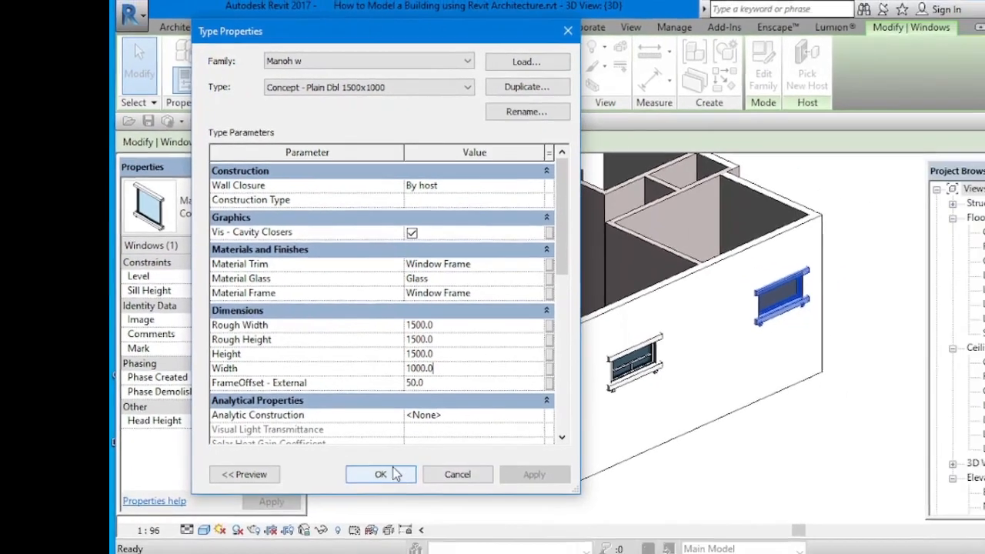
pyautogui.click(563, 519)
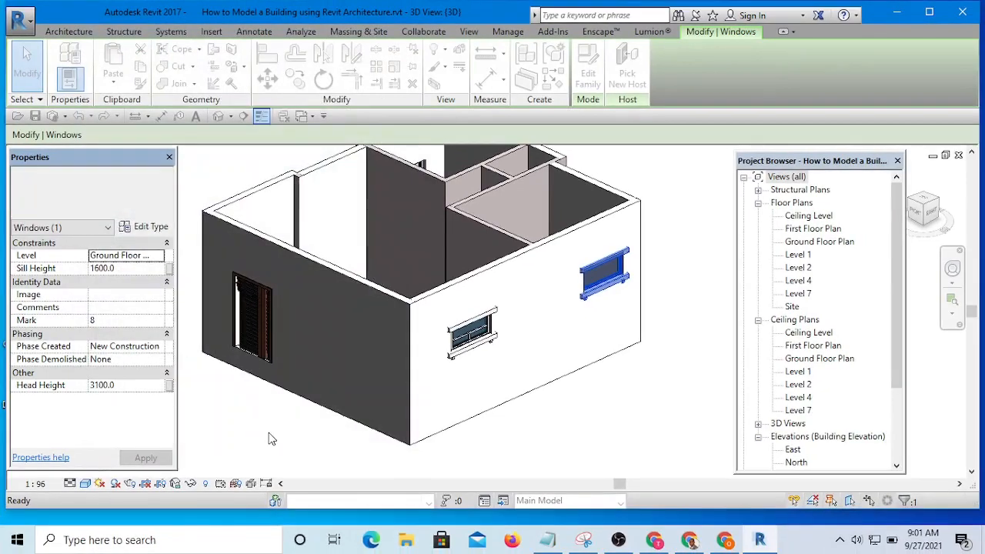
pyautogui.click(667, 256)
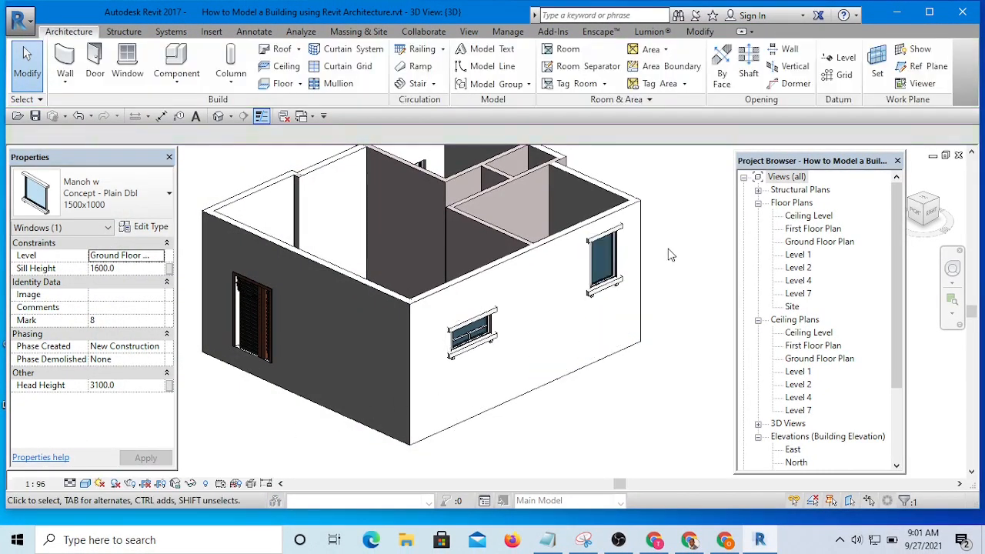
# Step: Set the head height of the Concept - Plain Dbl 1500x1000 window to 2400
pyautogui.scroll(6, 616, 286)
pyautogui.scroll(-8, 606, 293)
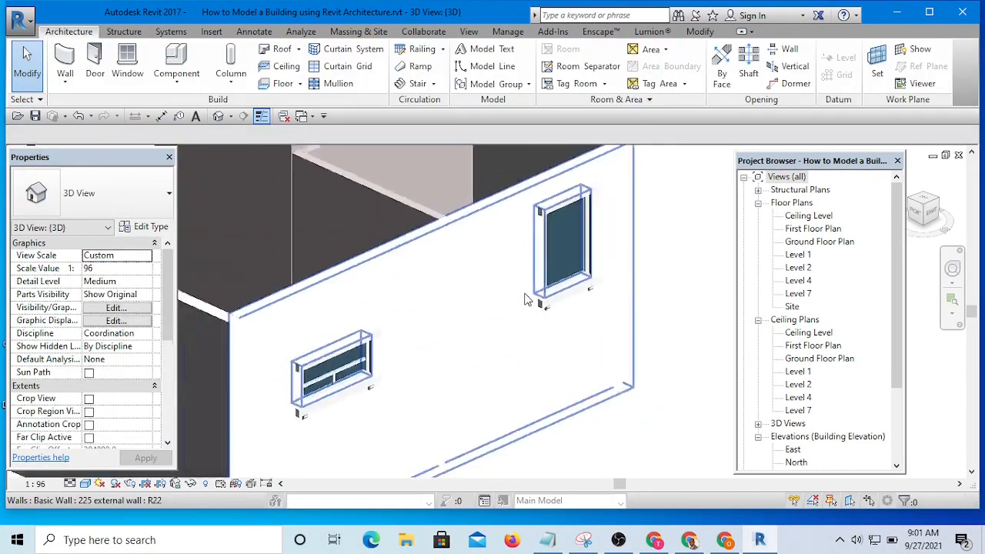
pyautogui.scroll(4, 553, 306)
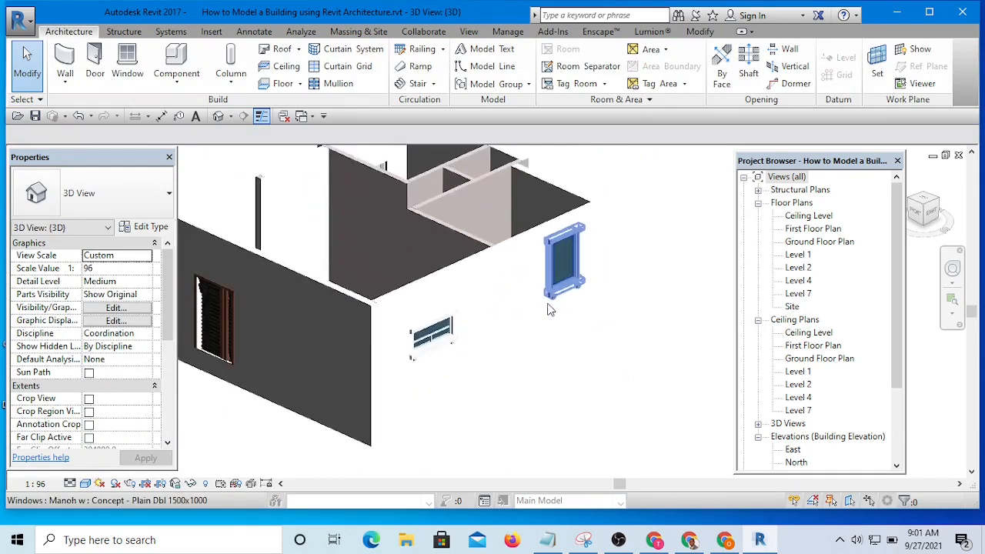
pyautogui.scroll(-6, 569, 298)
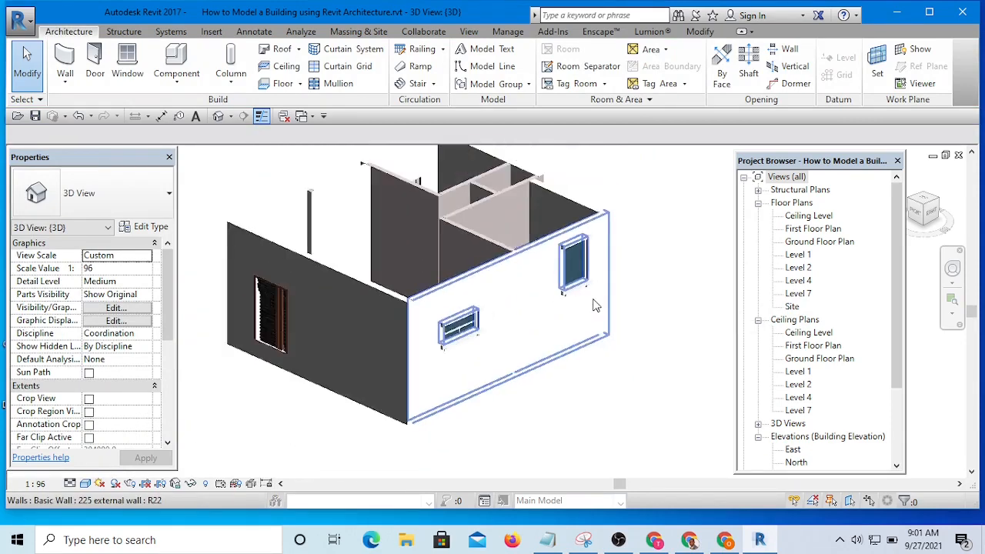
pyautogui.scroll(5, 568, 298)
pyautogui.click(568, 296)
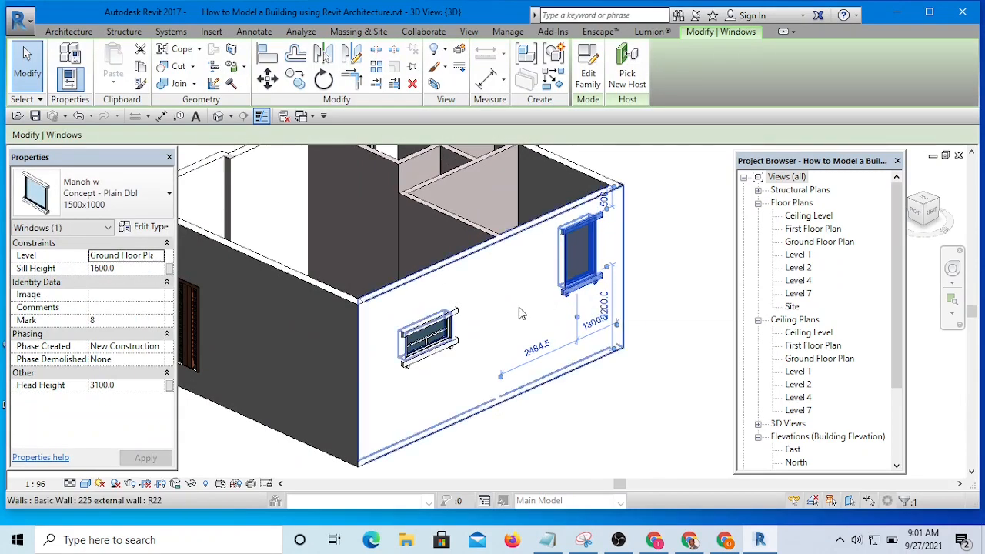
pyautogui.click(161, 258)
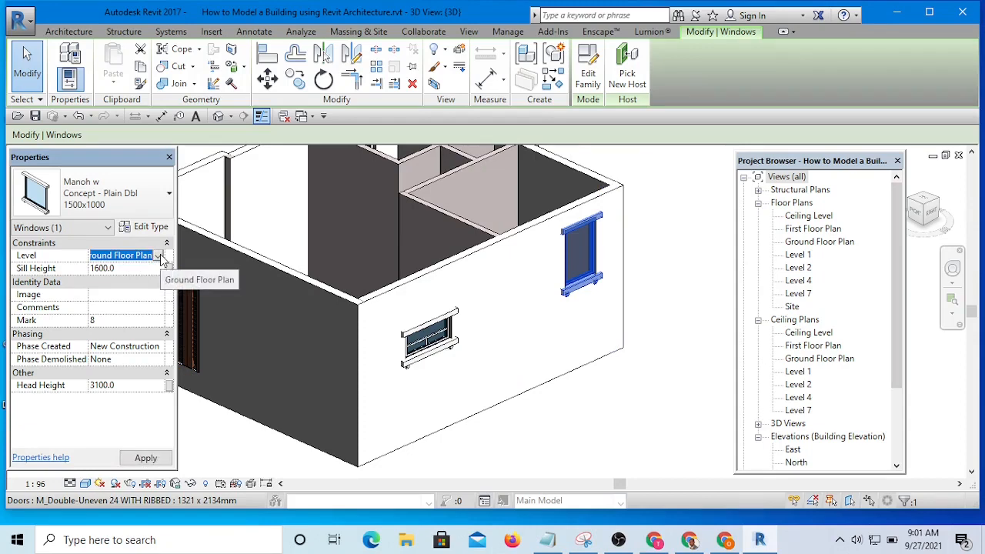
pyautogui.click(128, 387)
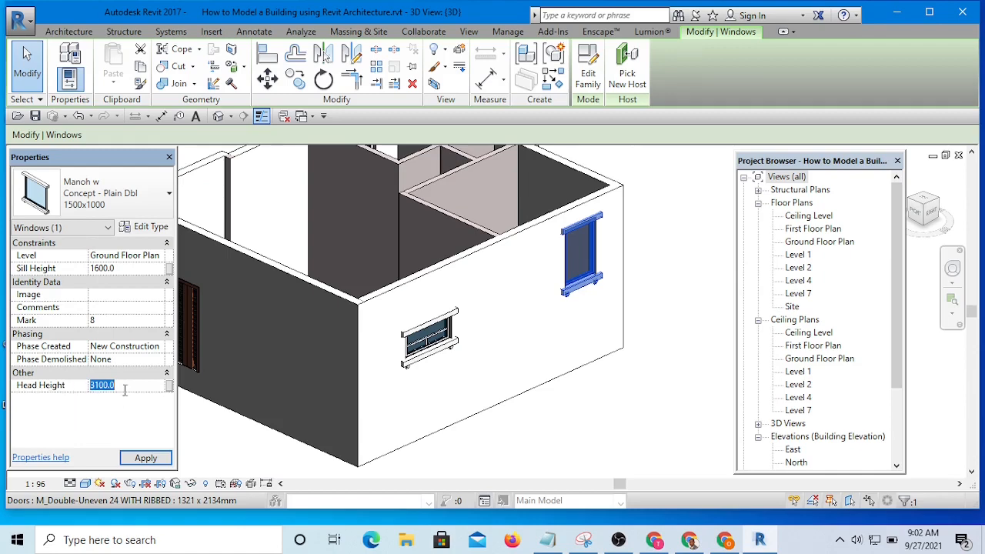
pyautogui.click(125, 389)
pyautogui.moveTo(102, 385); pyautogui.dragTo(67, 388)
pyautogui.write('2400')
pyautogui.click(146, 459)
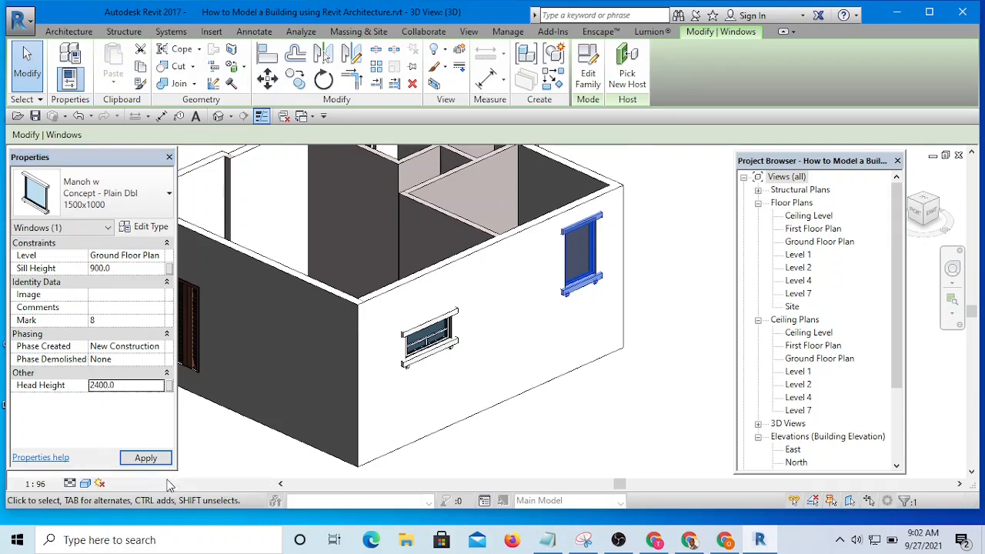
pyautogui.click(669, 277)
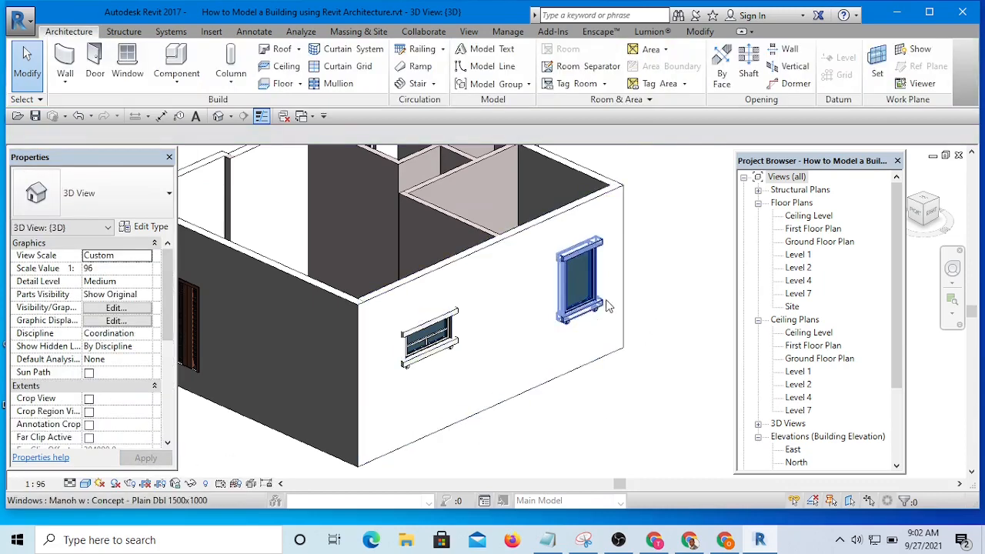
# Step: Delete the Fisayo w window from the same external side wall as the resized Manoh w window
pyautogui.scroll(1, 599, 317)
pyautogui.scroll(-3, 605, 319)
pyautogui.scroll(-3, 611, 313)
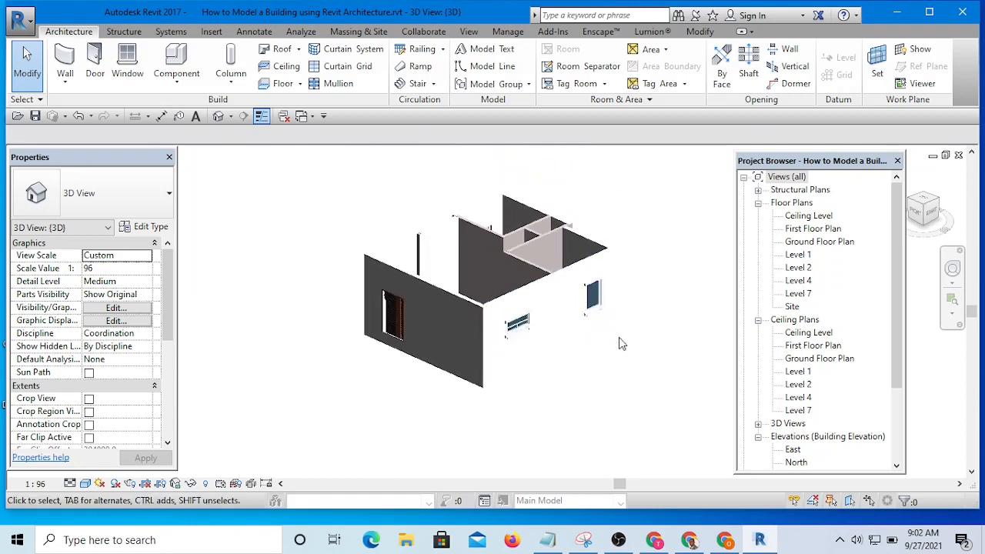
pyautogui.scroll(2, 625, 370)
pyautogui.keyDown('shift'); pyautogui.moveTo(554, 378); pyautogui.dragTo(582, 401, button='middle'); pyautogui.keyUp('shift')
pyautogui.scroll(3, 526, 339)
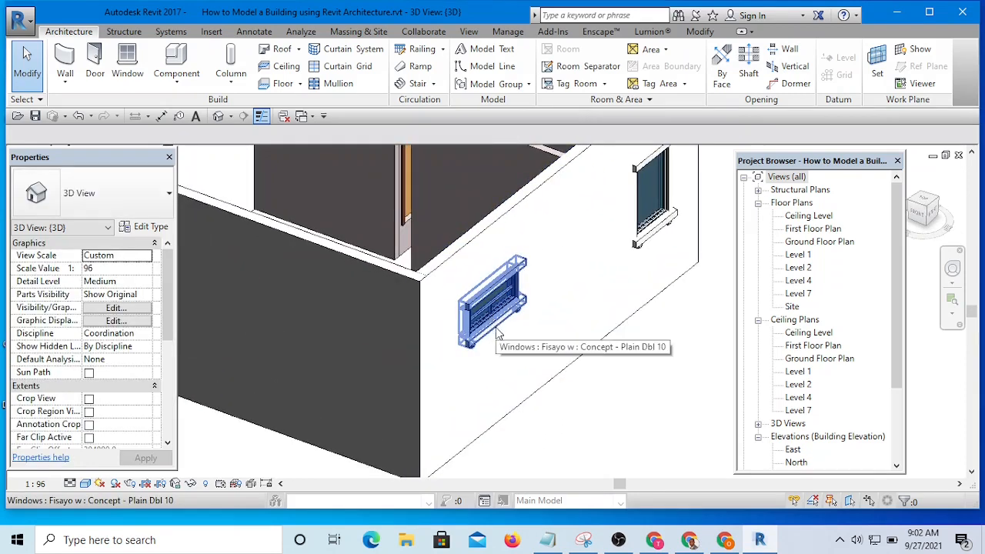
pyautogui.scroll(-3, 505, 329)
pyautogui.keyDown('shift'); pyautogui.moveTo(598, 365); pyautogui.dragTo(497, 366, button='middle'); pyautogui.keyUp('shift')
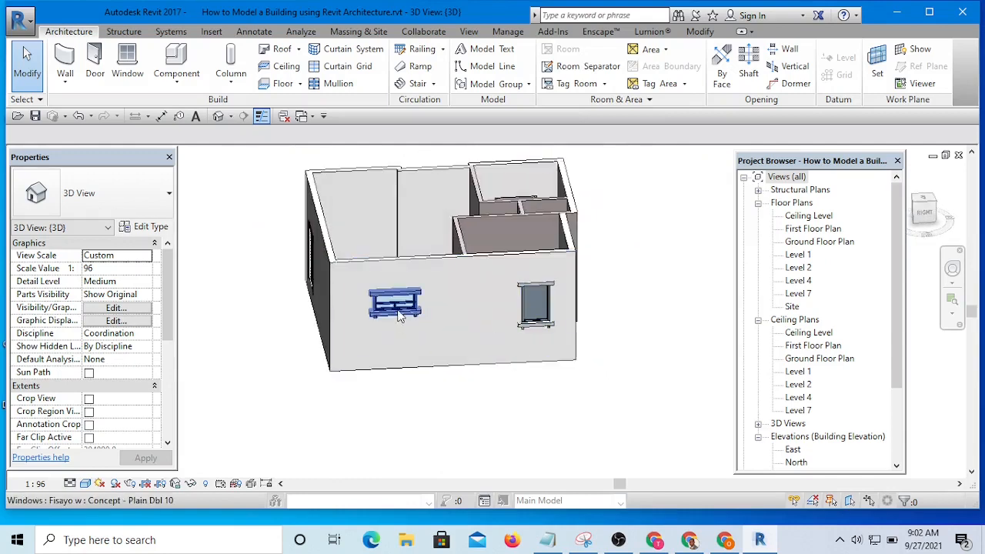
pyautogui.click(396, 307)
pyautogui.press('Escape')
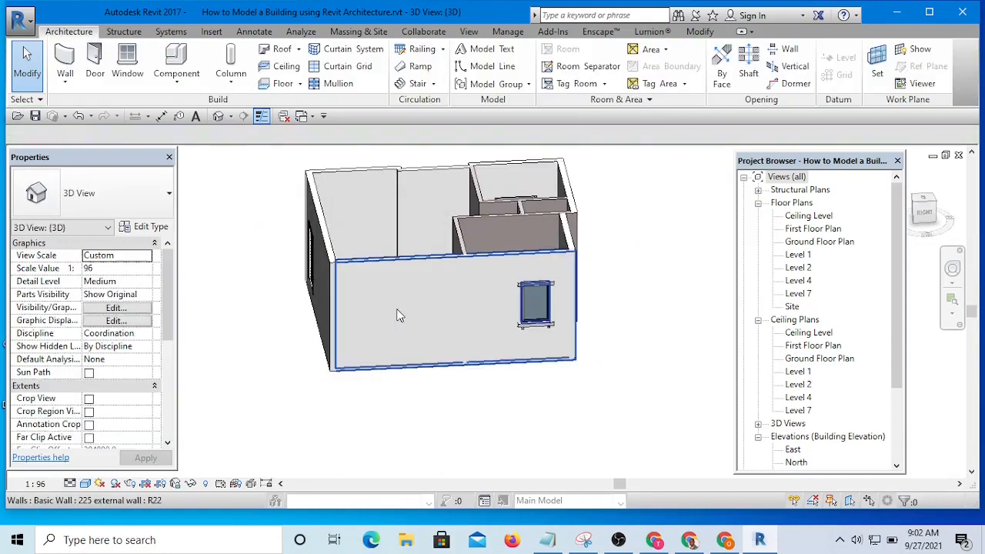
# Step: Delete the Fisayo w window from the external side wall on the opposite side of the building
pyautogui.scroll(-2, 365, 423)
pyautogui.keyDown('shift'); pyautogui.moveTo(365, 422); pyautogui.dragTo(436, 378, button='middle'); pyautogui.keyUp('shift')
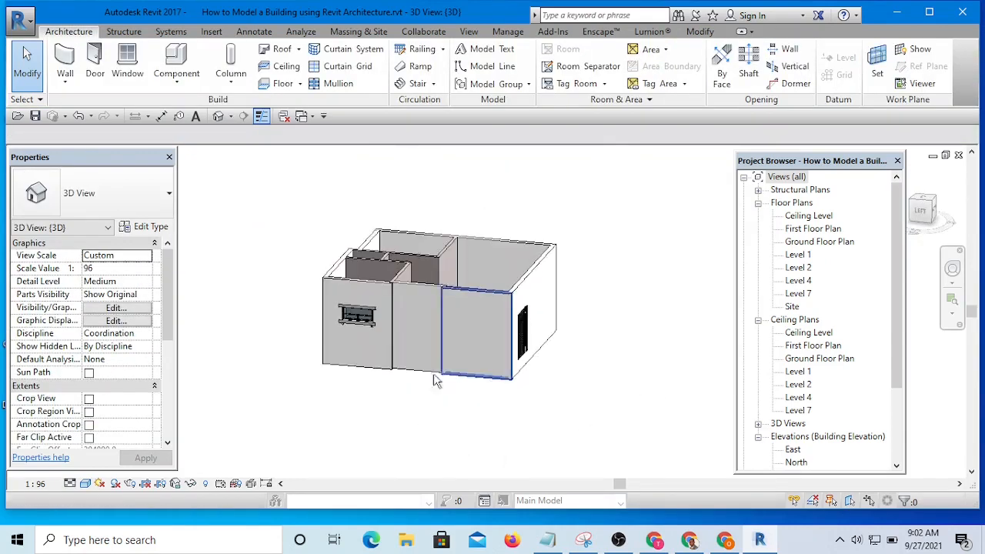
pyautogui.click(355, 311)
pyautogui.press('Delete')
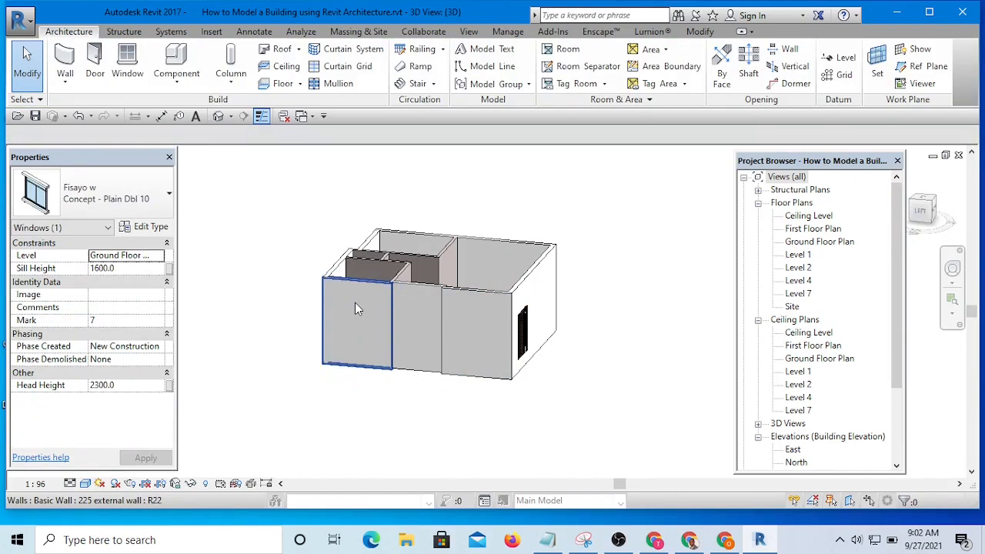
# Step: Close all hidden view windows so only the current 3D view of the building model stays open
pyautogui.keyDown('shift'); pyautogui.moveTo(625, 331); pyautogui.dragTo(546, 407, button='middle'); pyautogui.keyUp('shift')
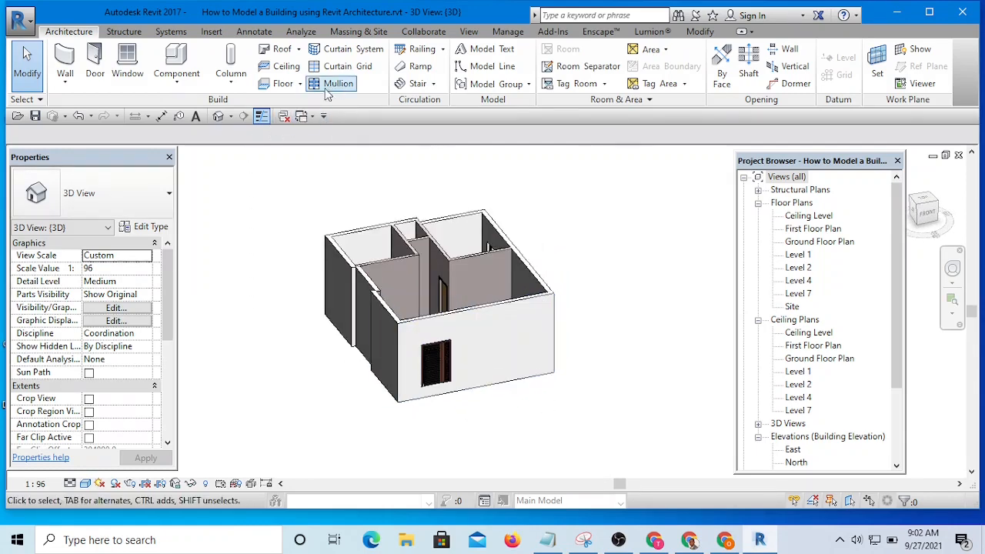
pyautogui.click(312, 119)
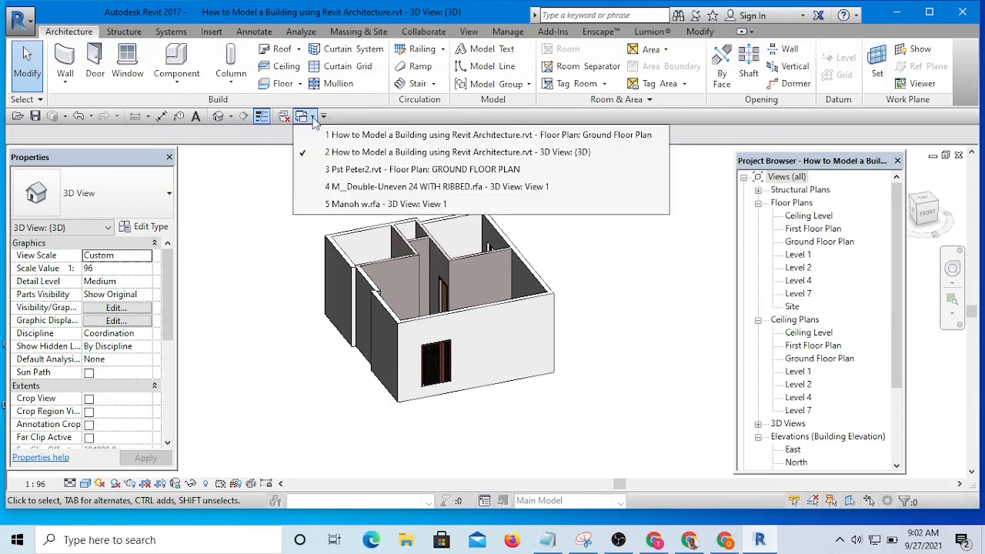
pyautogui.click(260, 175)
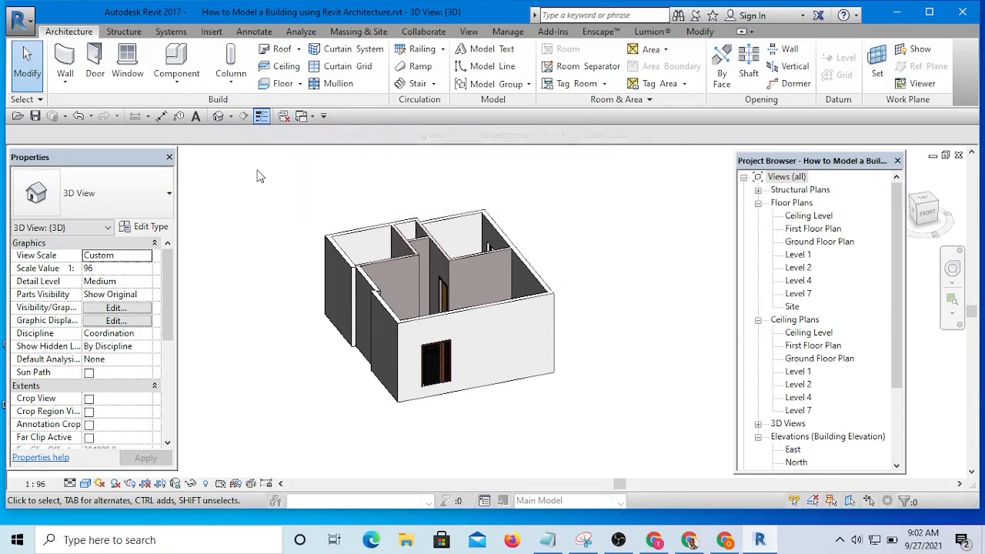
pyautogui.click(285, 120)
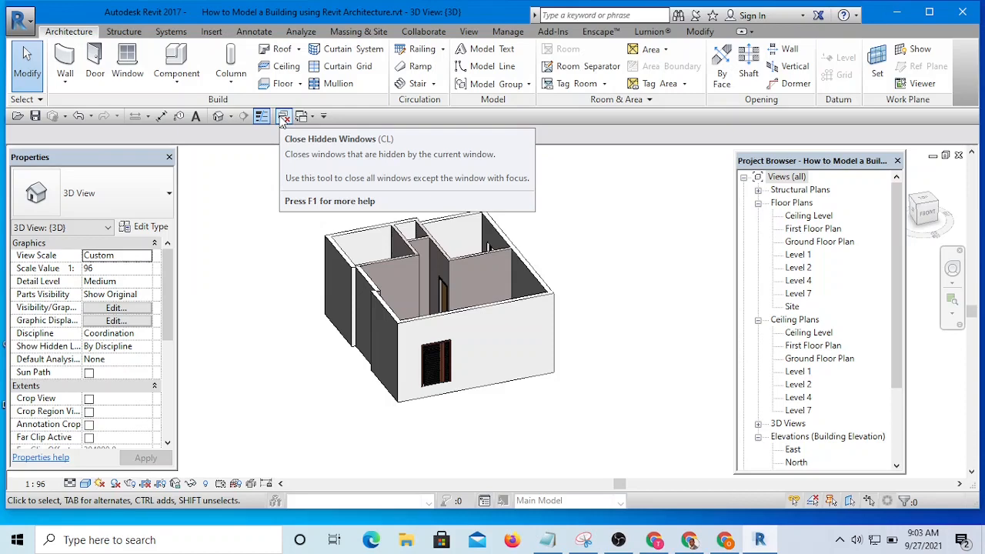
pyautogui.click(283, 115)
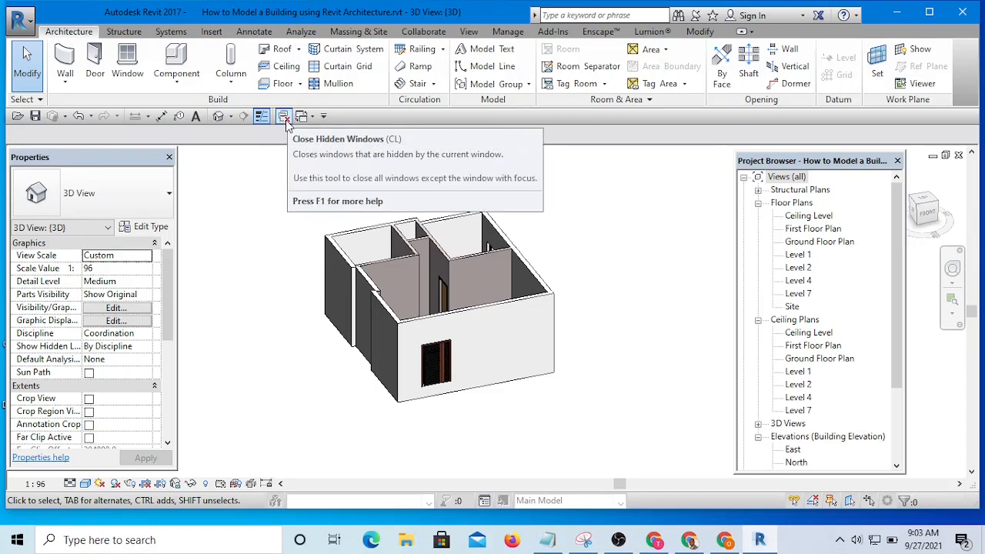
pyautogui.click(469, 32)
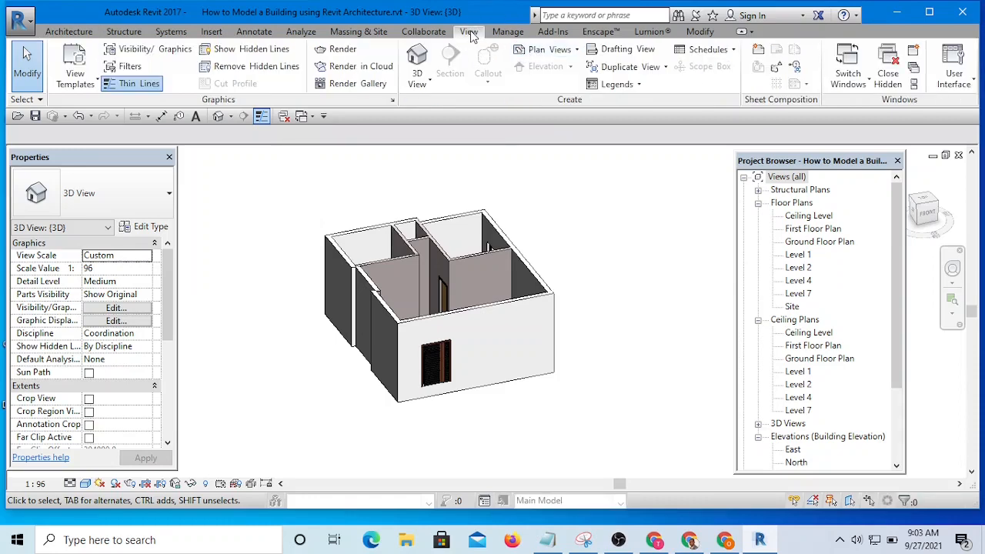
pyautogui.click(889, 77)
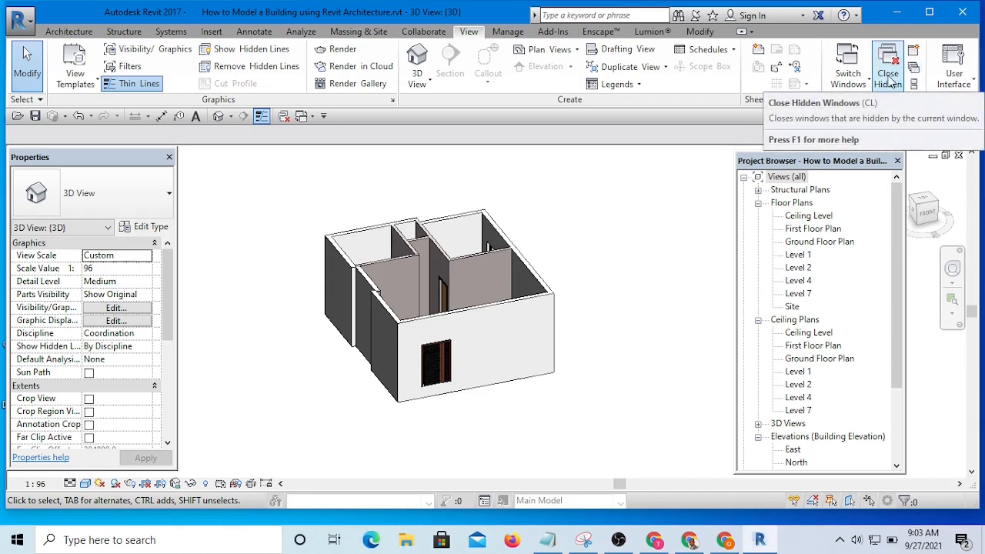
pyautogui.click(889, 74)
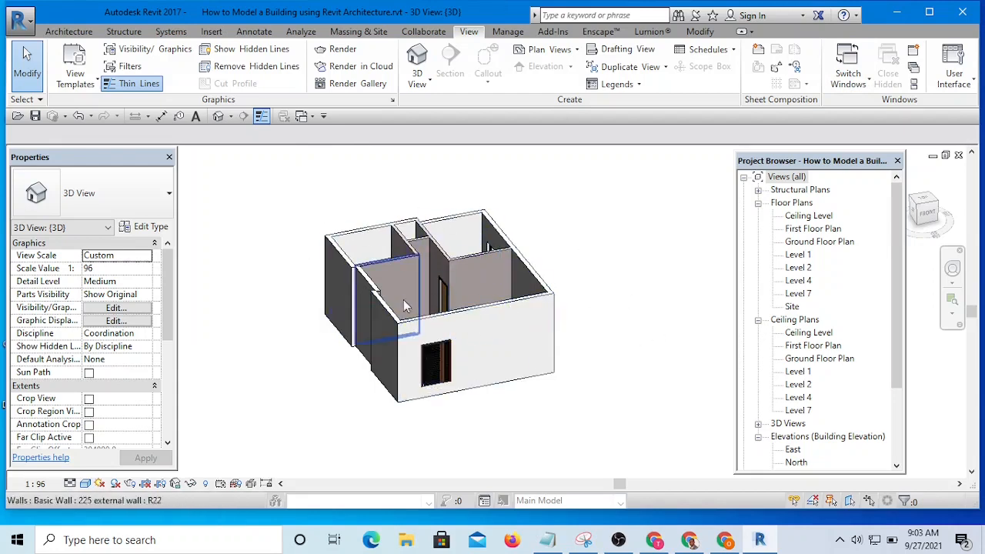
# Step: Switch to the other open project's ground floor plan and open its default 3D view
pyautogui.scroll(-3, 481, 210)
pyautogui.click(304, 115)
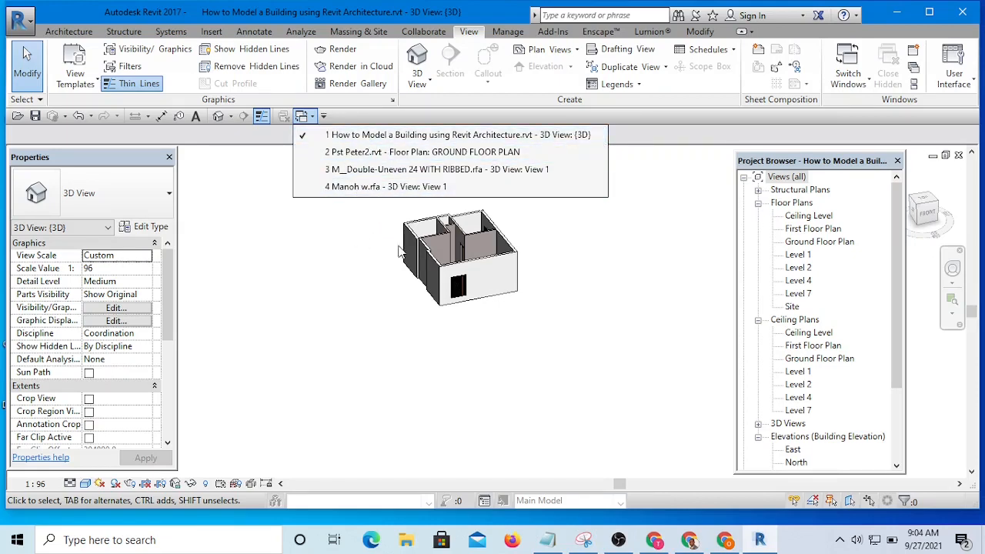
pyautogui.click(357, 153)
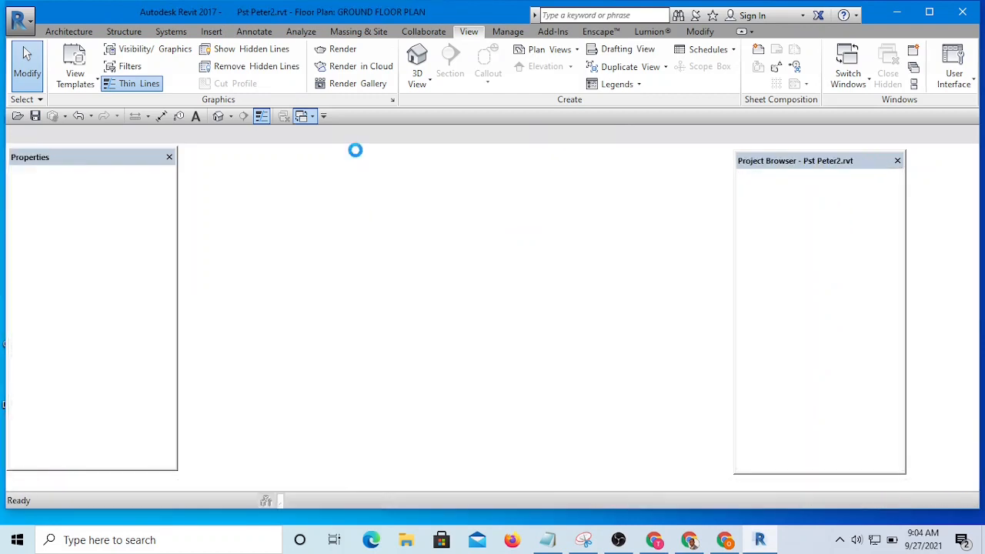
pyautogui.scroll(-6, 439, 285)
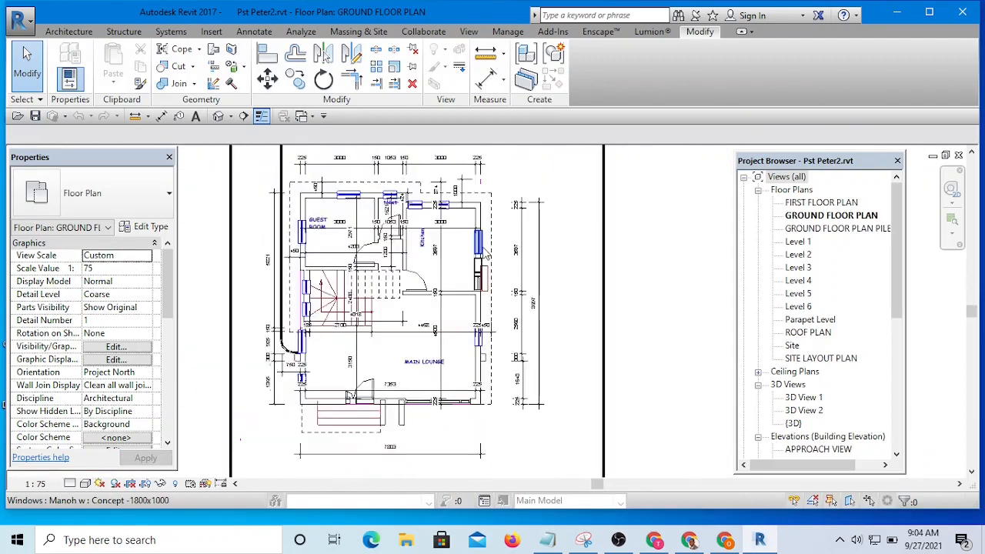
pyautogui.moveTo(437, 278)
pyautogui.mouseDown(button='middle')
pyautogui.moveTo(503, 261)
pyautogui.moveTo(443, 291)
pyautogui.mouseUp(button='middle')
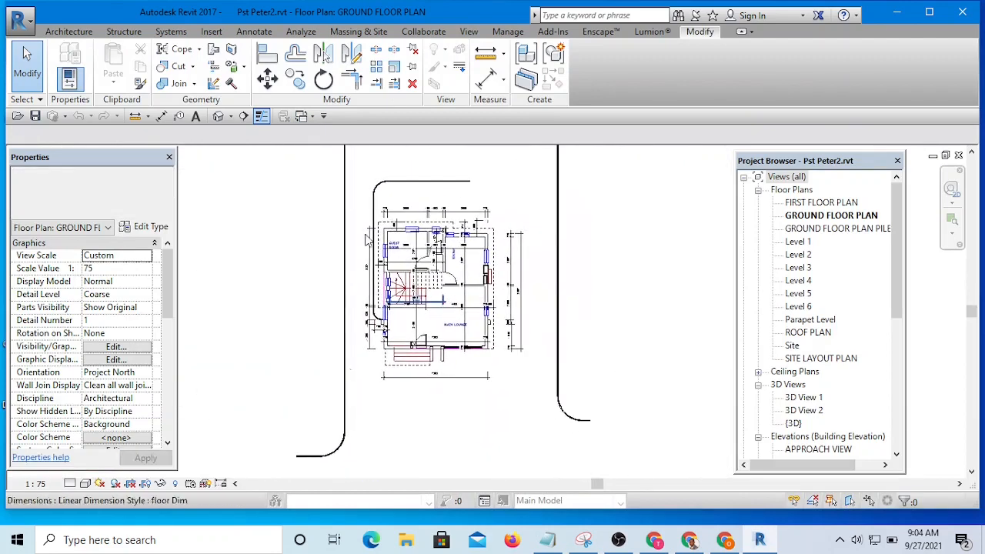
pyautogui.click(218, 116)
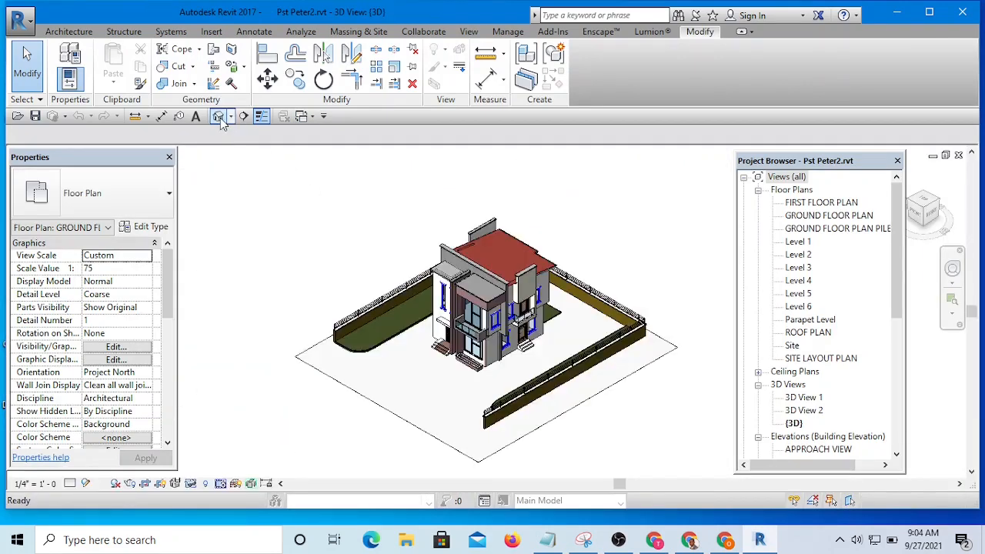
# Step: Examine the pair of tall narrow Manoh w windows on the side wall of the reference house
pyautogui.keyDown('shift'); pyautogui.moveTo(444, 336); pyautogui.dragTo(626, 317, button='middle'); pyautogui.keyUp('shift')
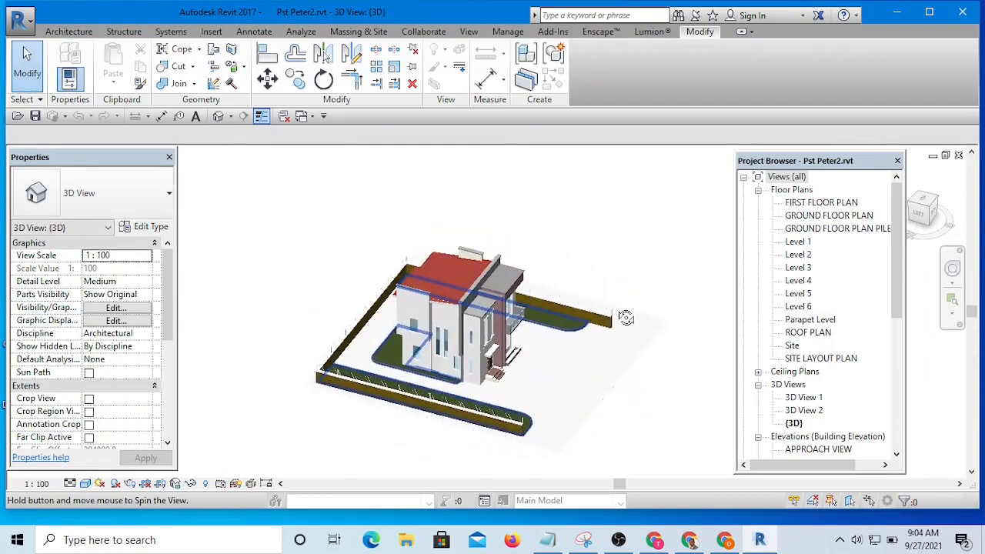
pyautogui.scroll(3, 449, 368)
pyautogui.scroll(3, 464, 375)
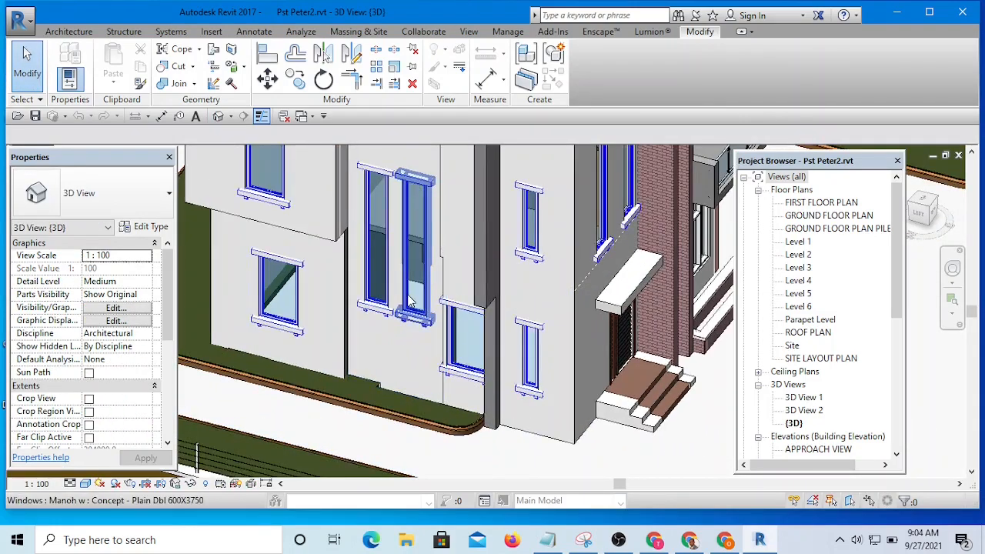
pyautogui.scroll(-4, 464, 277)
pyautogui.keyDown('shift'); pyautogui.moveTo(440, 328); pyautogui.dragTo(451, 331, button='middle'); pyautogui.keyUp('shift')
pyautogui.scroll(5, 451, 314)
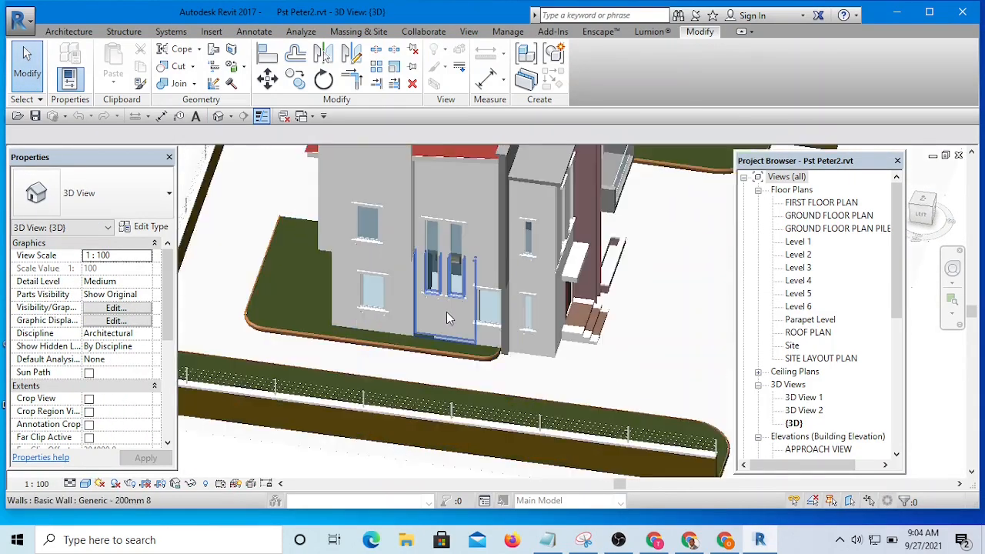
pyautogui.scroll(-3, 467, 284)
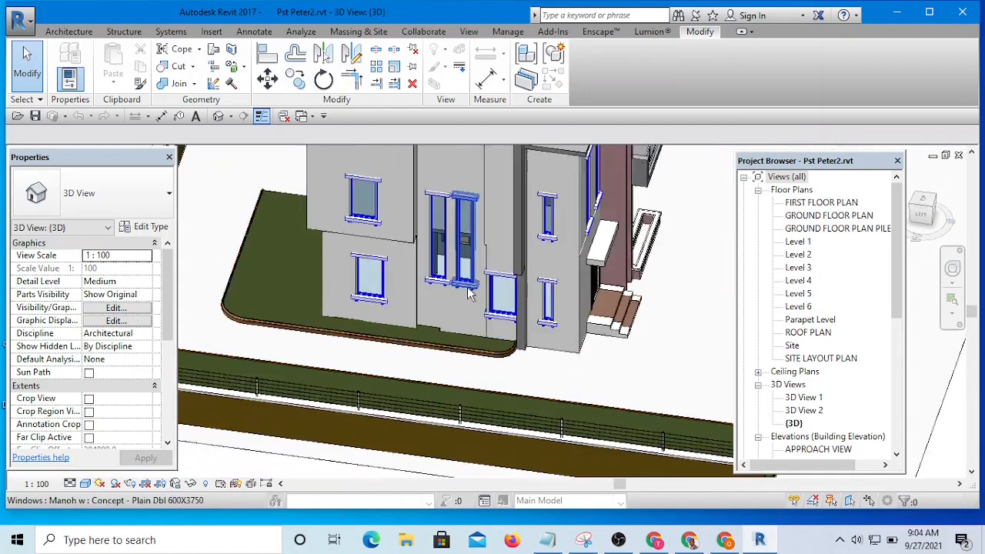
pyautogui.keyDown('shift'); pyautogui.moveTo(468, 287); pyautogui.dragTo(456, 290, button='middle'); pyautogui.keyUp('shift')
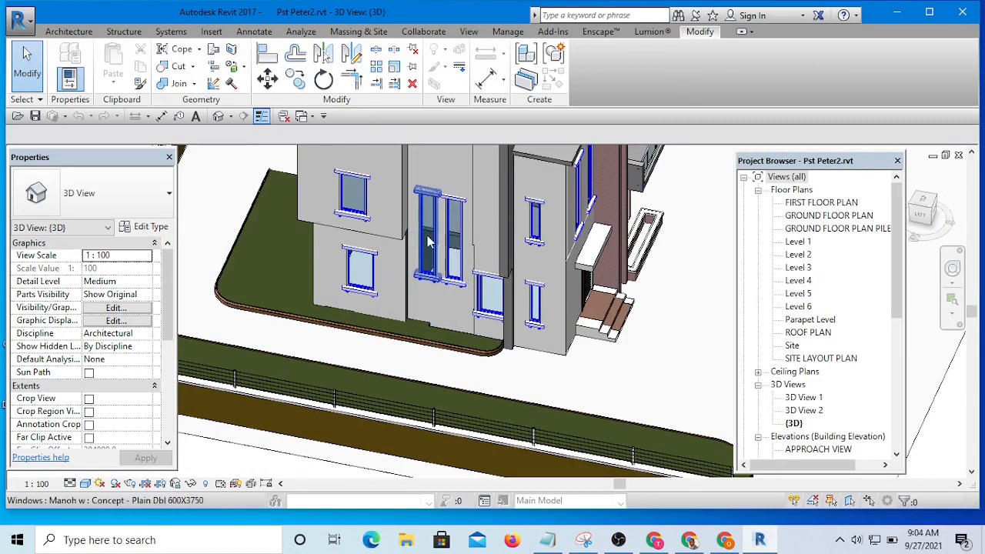
pyautogui.keyDown('shift'); pyautogui.moveTo(620, 327); pyautogui.dragTo(431, 291, button='middle'); pyautogui.keyUp('shift')
pyautogui.scroll(2, 431, 289)
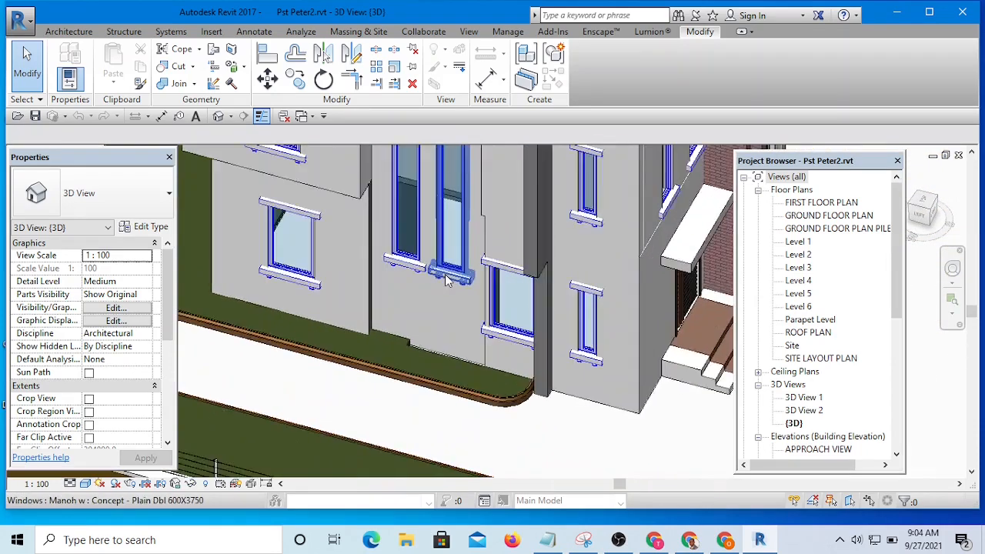
# Step: Check the type properties of the tall Manoh w Concept - Plain Dbl 600X3750 window, leaving them unchanged
pyautogui.click(446, 281)
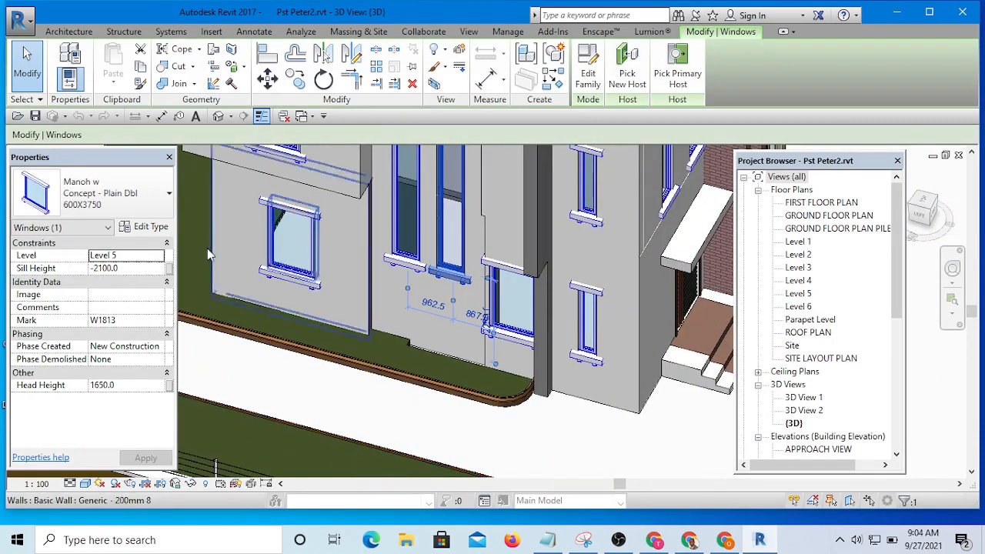
pyautogui.scroll(-4, 483, 290)
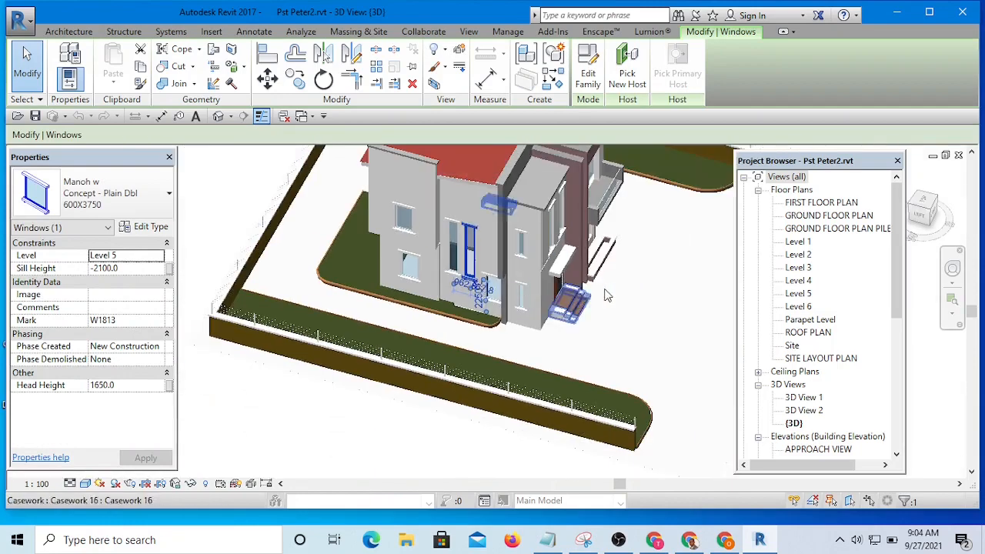
pyautogui.scroll(2, 605, 294)
pyautogui.scroll(2, 466, 270)
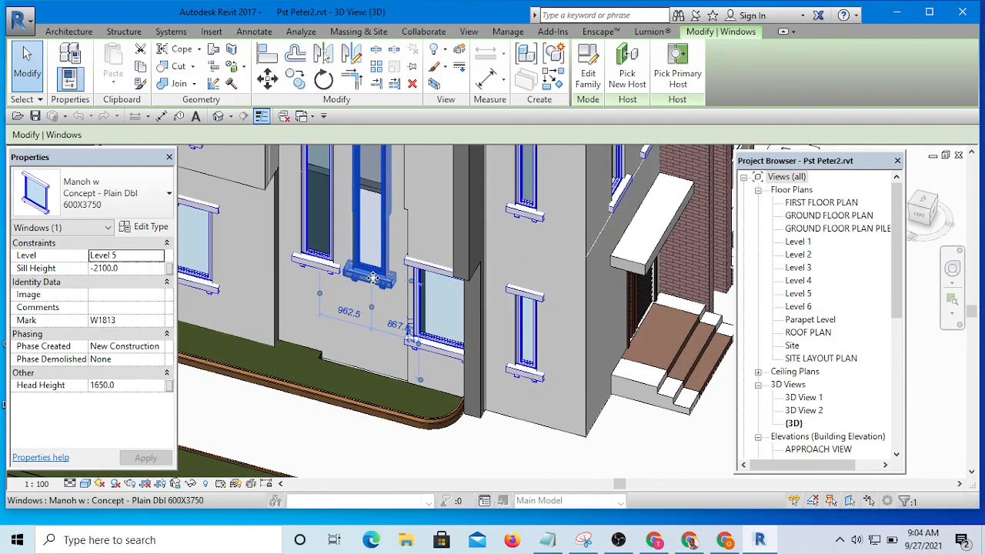
pyautogui.click(138, 229)
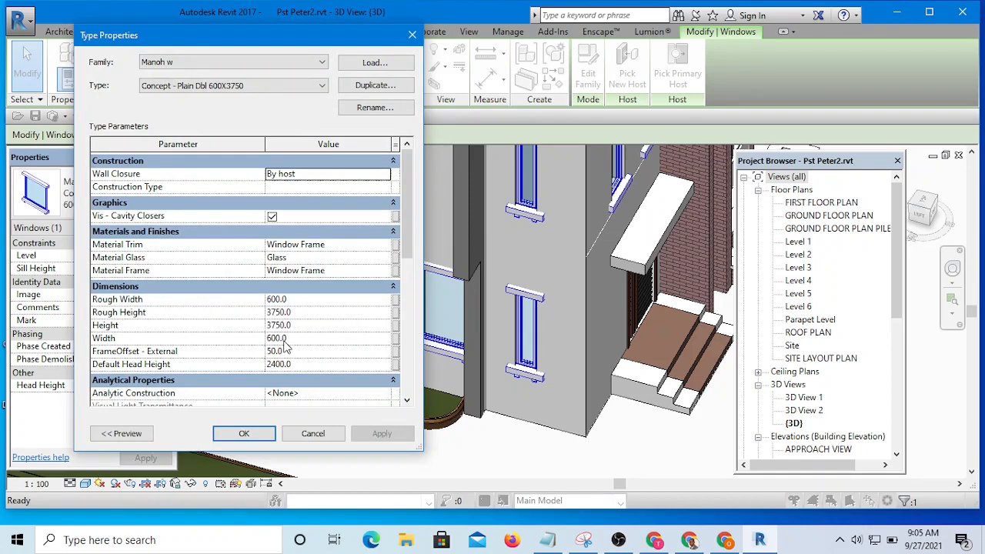
pyautogui.click(411, 37)
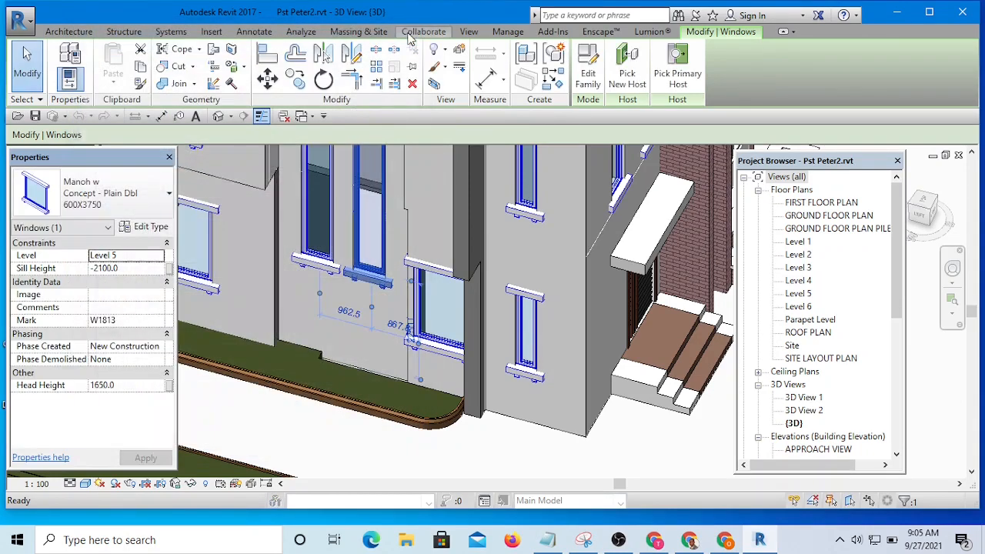
# Step: Switch back to the 3D view of How to Model a Building using Revit Architecture.rvt
pyautogui.click(309, 118)
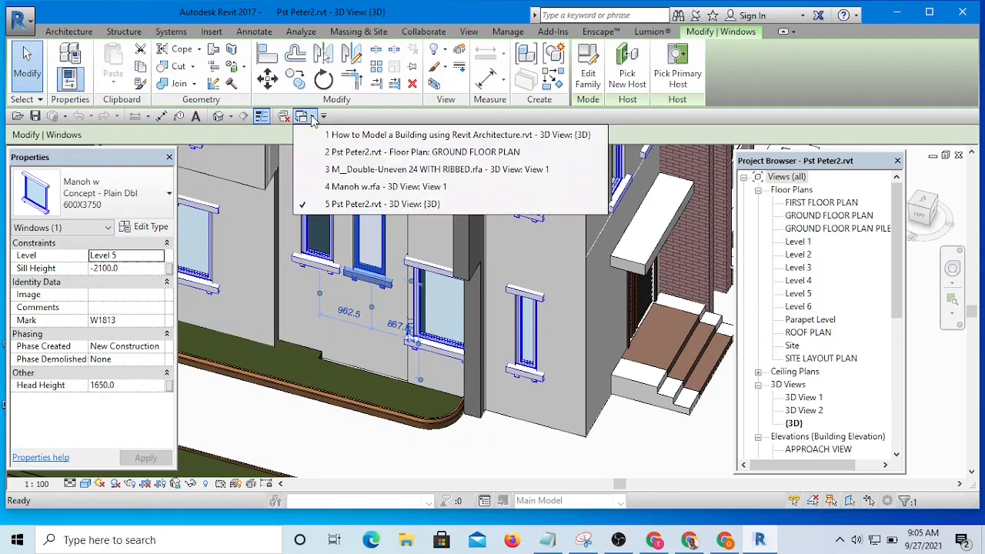
pyautogui.click(444, 135)
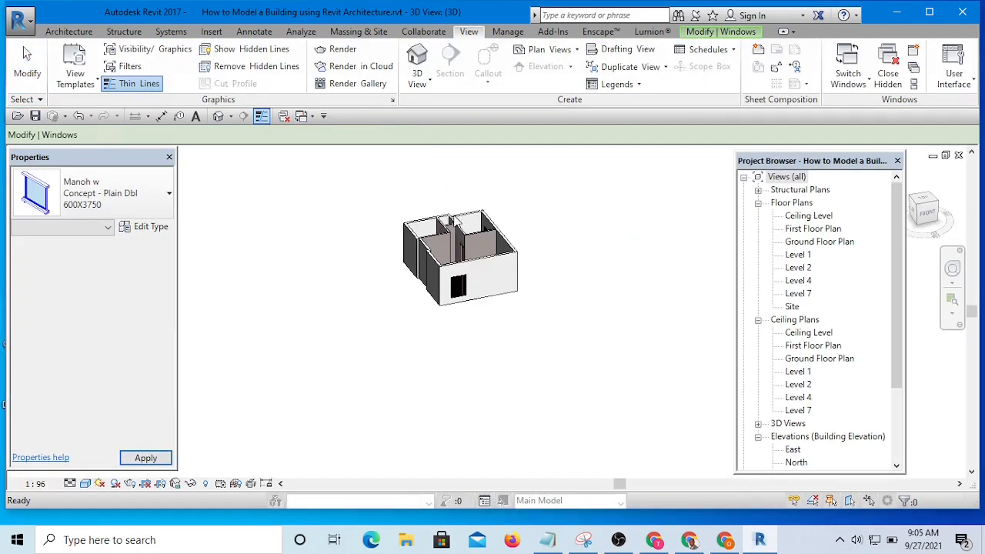
pyautogui.keyDown('shift'); pyautogui.moveTo(454, 231); pyautogui.dragTo(356, 303, button='middle'); pyautogui.keyUp('shift')
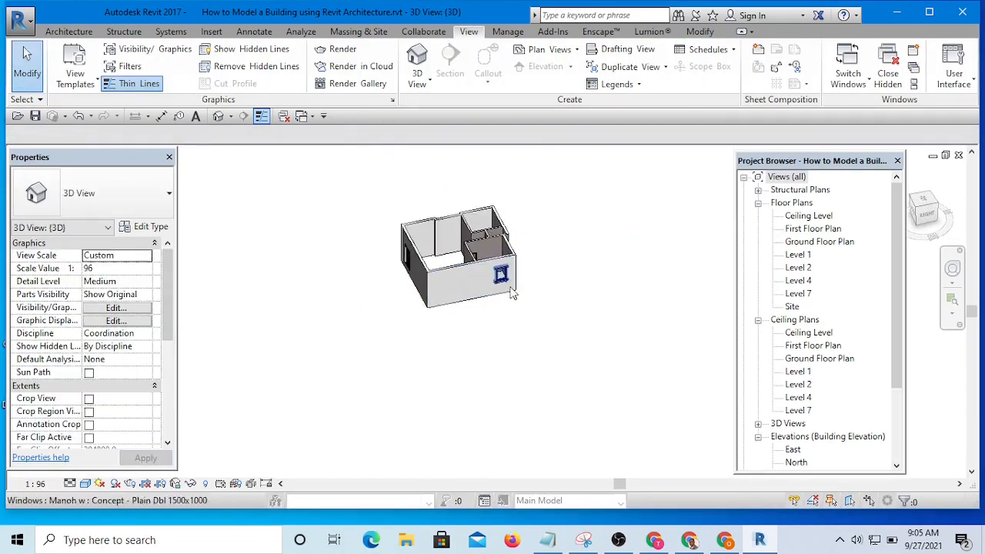
# Step: Create a similar Manoh w 1500x1000 window on the recessed external wall by the stairs, centred about 800 mm from the adjoining partition
pyautogui.scroll(5, 480, 269)
pyautogui.click(550, 305)
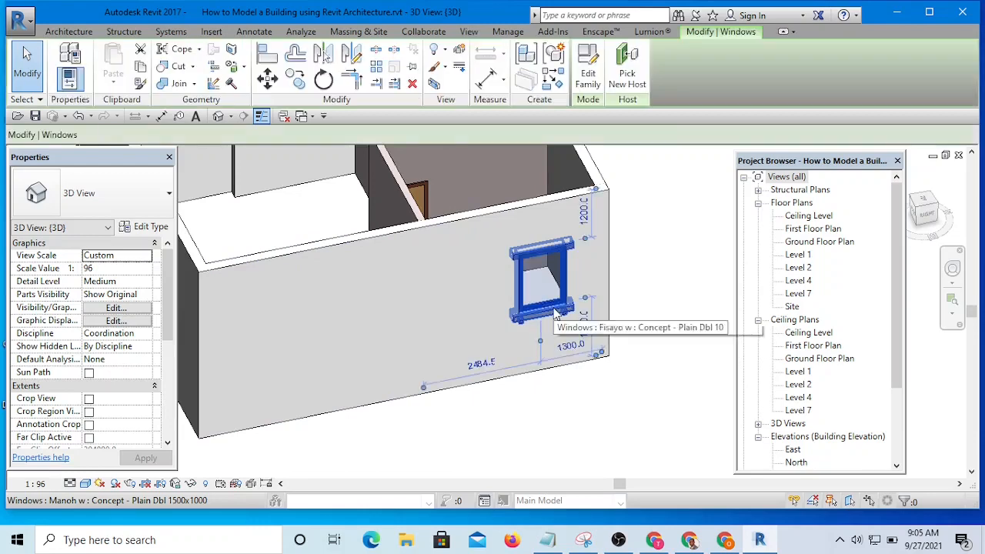
pyautogui.scroll(-4, 547, 304)
pyautogui.keyDown('shift'); pyautogui.moveTo(447, 320); pyautogui.dragTo(609, 296, button='middle'); pyautogui.keyUp('shift')
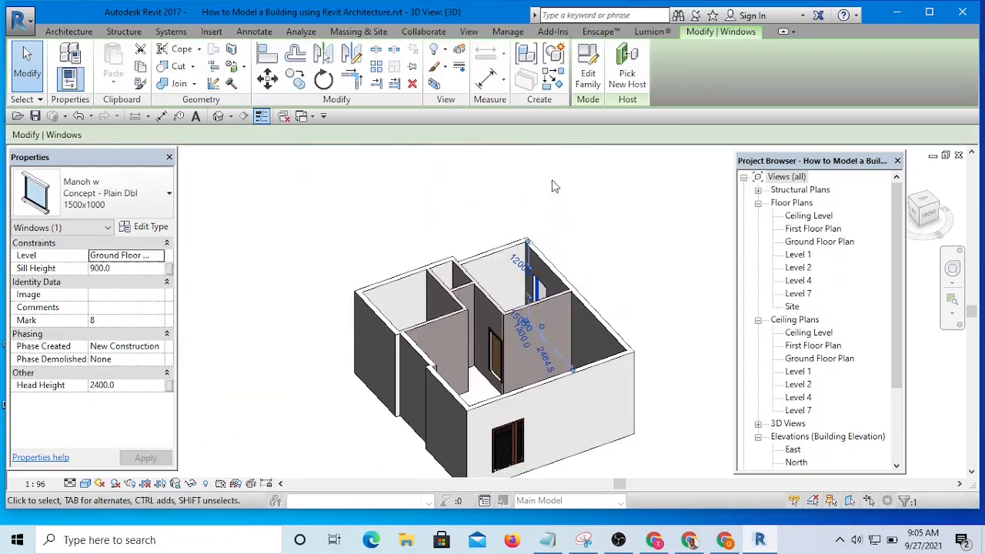
pyautogui.click(562, 80)
pyautogui.scroll(5, 409, 441)
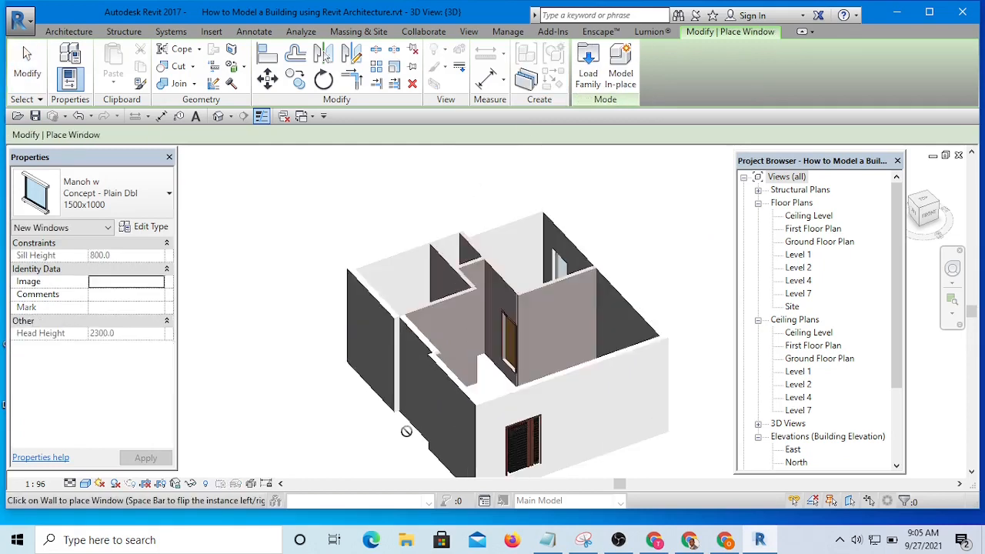
pyautogui.scroll(-5, 421, 319)
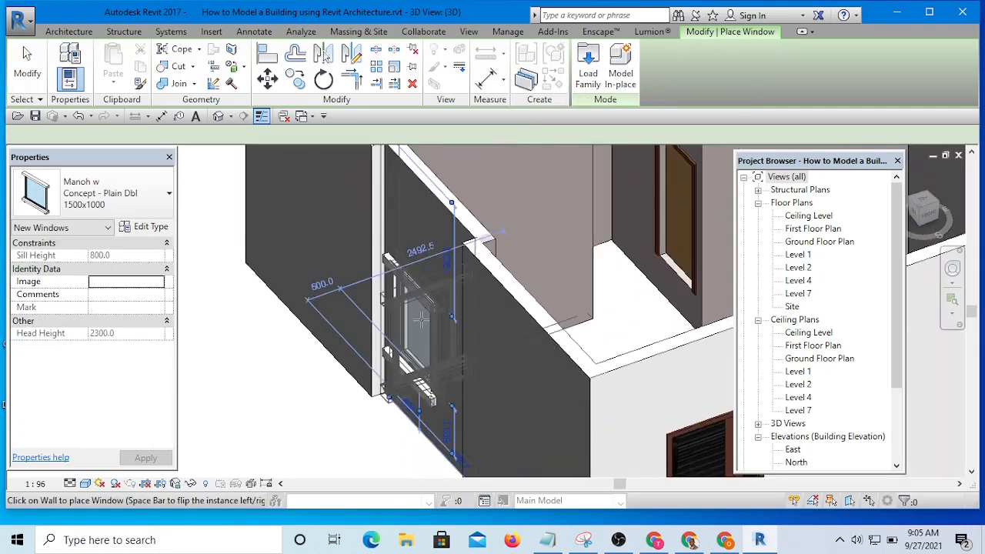
pyautogui.click(445, 323)
pyautogui.press('Escape')
pyautogui.press('Escape')
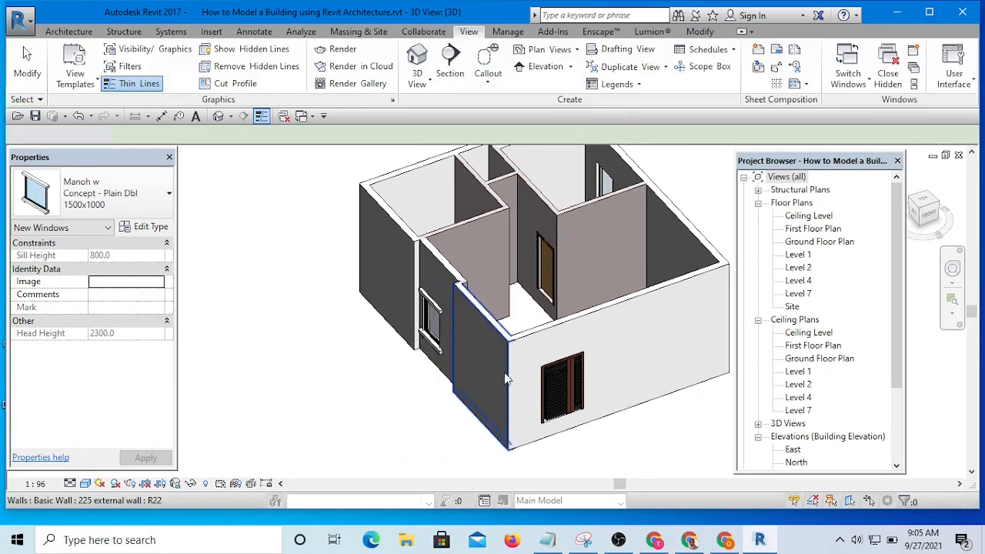
# Step: In the Ground Floor Plan, change the staircase window to Concept - Plain Dbl 600X3750 and copy it about 995 mm along the same wall
pyautogui.click(899, 269)
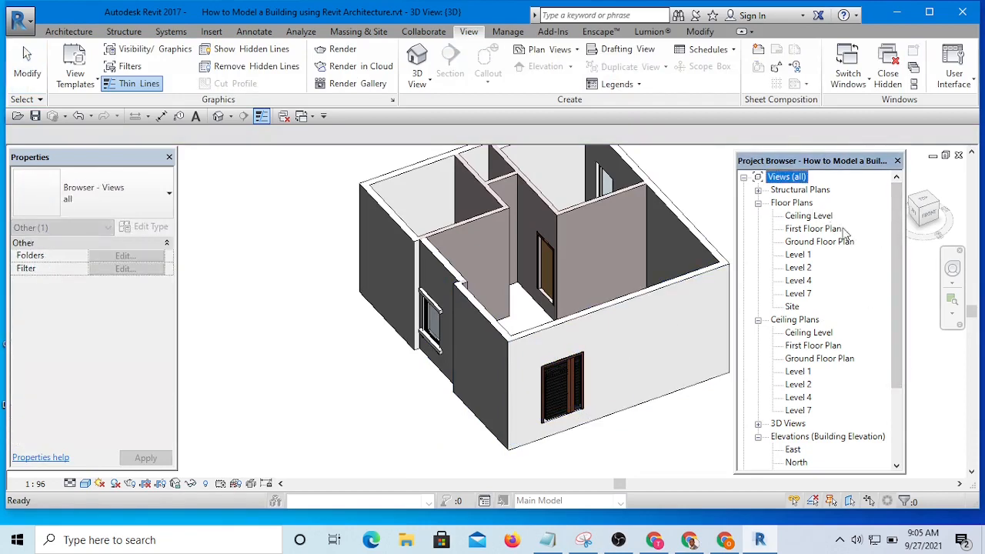
pyautogui.doubleClick(824, 242)
pyautogui.scroll(3, 431, 367)
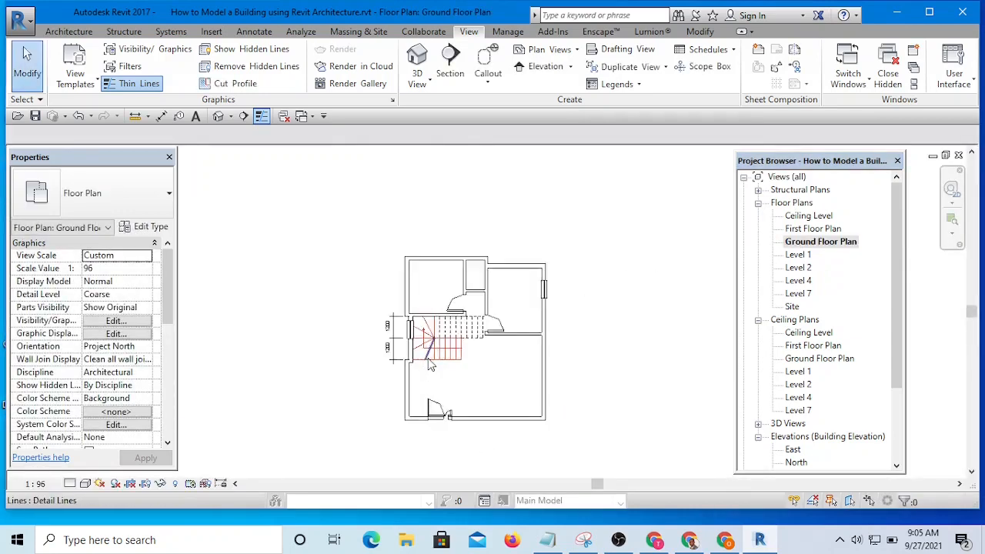
pyautogui.scroll(5, 431, 366)
pyautogui.click(464, 274)
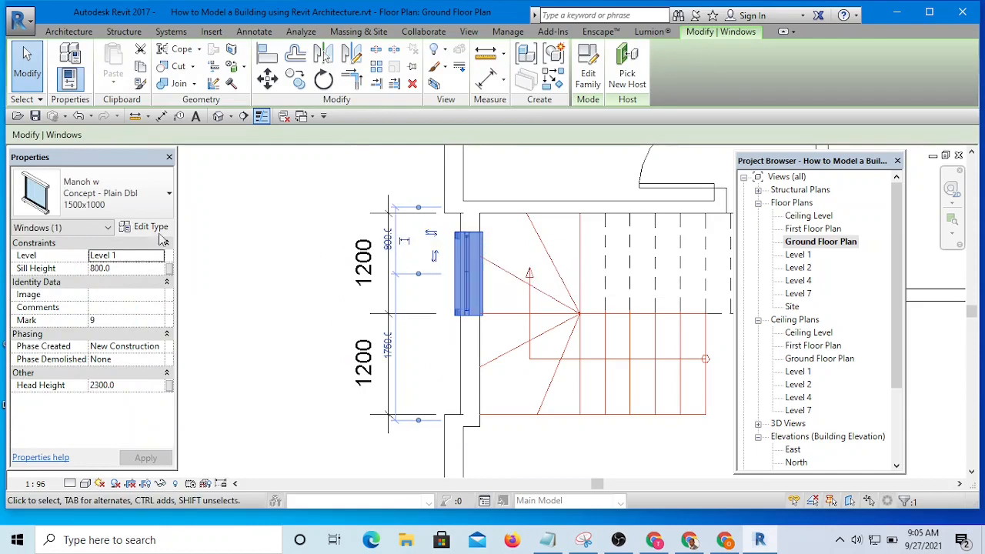
pyautogui.click(139, 198)
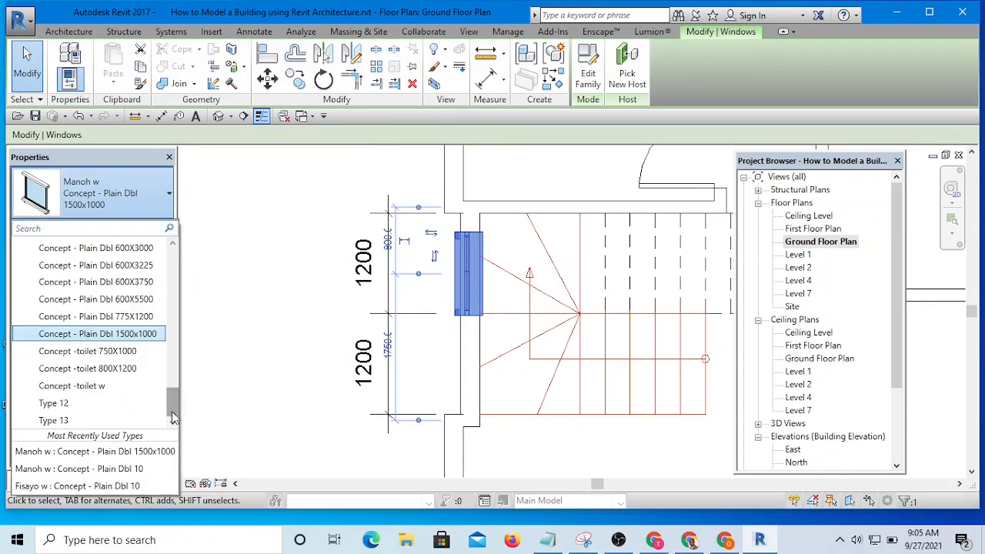
pyautogui.click(123, 283)
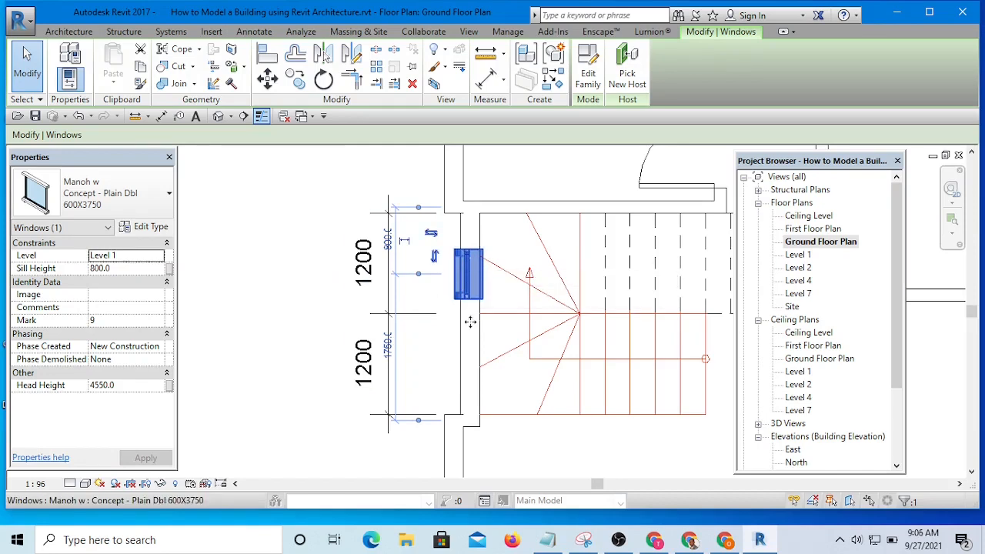
pyautogui.keyDown('ctrl'); pyautogui.moveTo(470, 322); pyautogui.dragTo(471, 352); pyautogui.keyUp('ctrl')
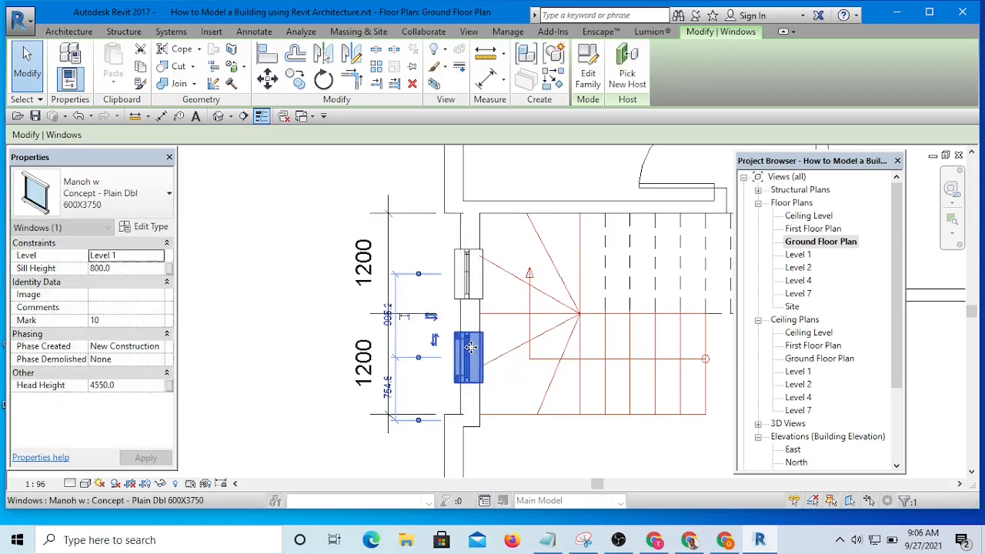
pyautogui.click(253, 257)
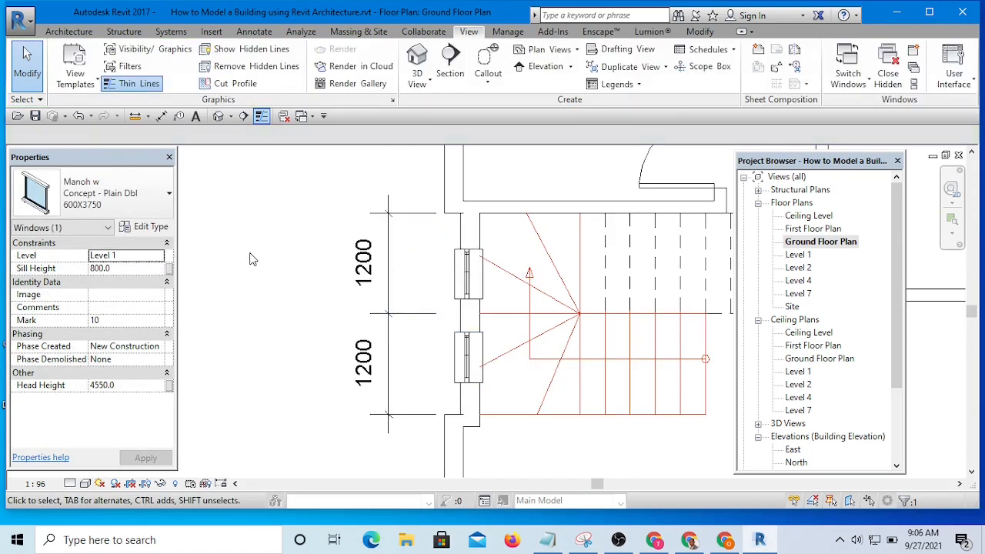
# Step: Examine the pair of tall narrow staircase windows from several angles in the 3D view
pyautogui.click(219, 117)
pyautogui.scroll(3, 487, 348)
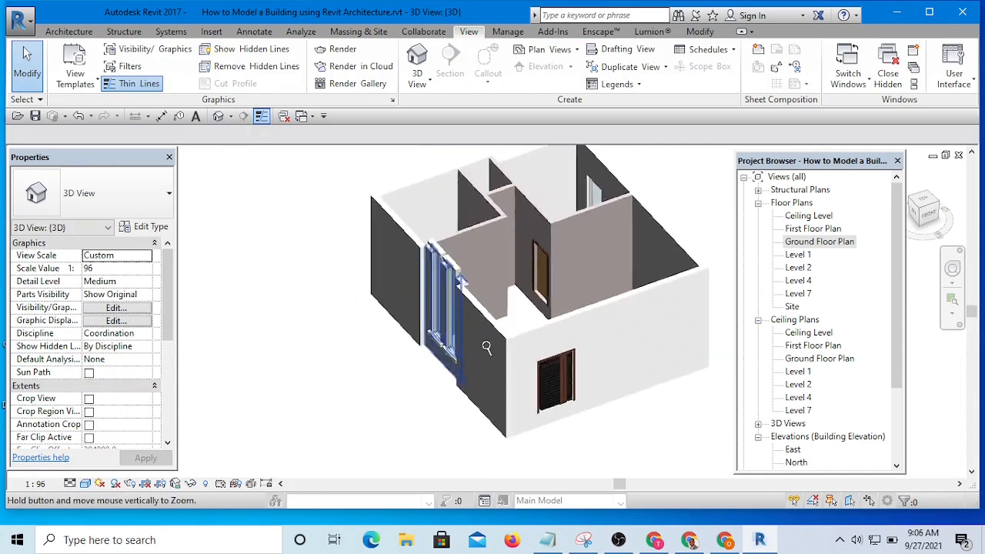
pyautogui.scroll(-2, 486, 348)
pyautogui.keyDown('shift'); pyautogui.moveTo(436, 369); pyautogui.dragTo(486, 275, button='middle'); pyautogui.keyUp('shift')
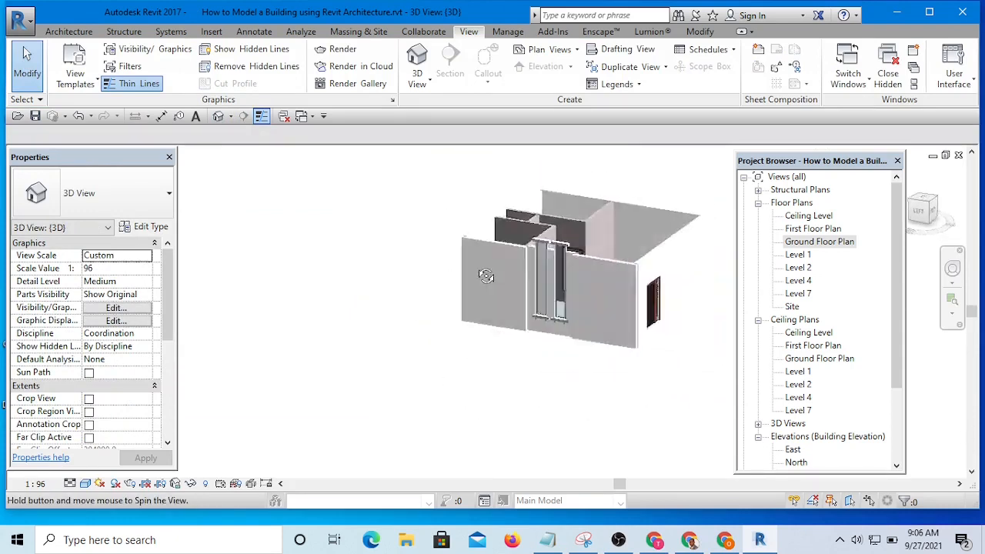
pyautogui.scroll(4, 493, 265)
pyautogui.scroll(-2, 436, 314)
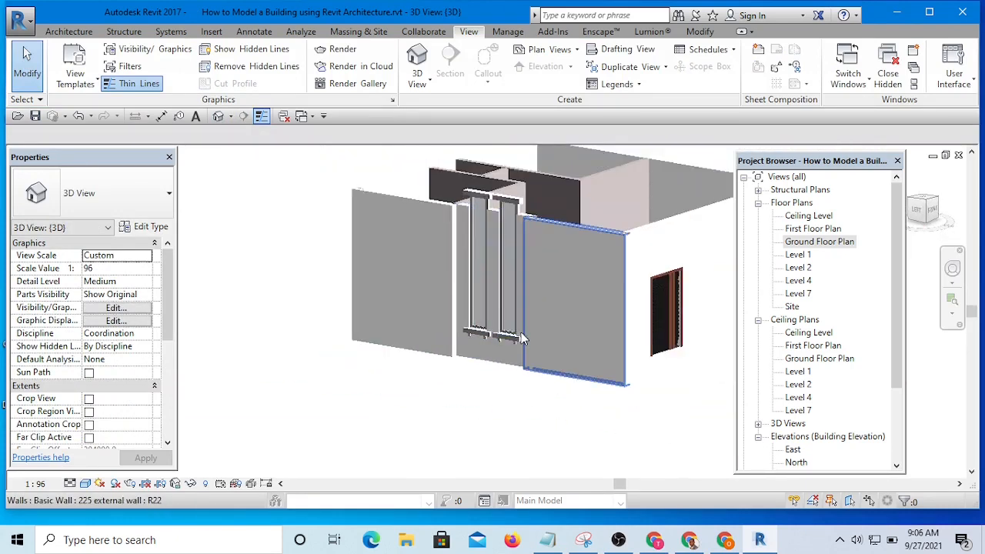
pyautogui.scroll(-4, 539, 346)
pyautogui.keyDown('shift'); pyautogui.moveTo(502, 339); pyautogui.dragTo(561, 407, button='middle'); pyautogui.keyUp('shift')
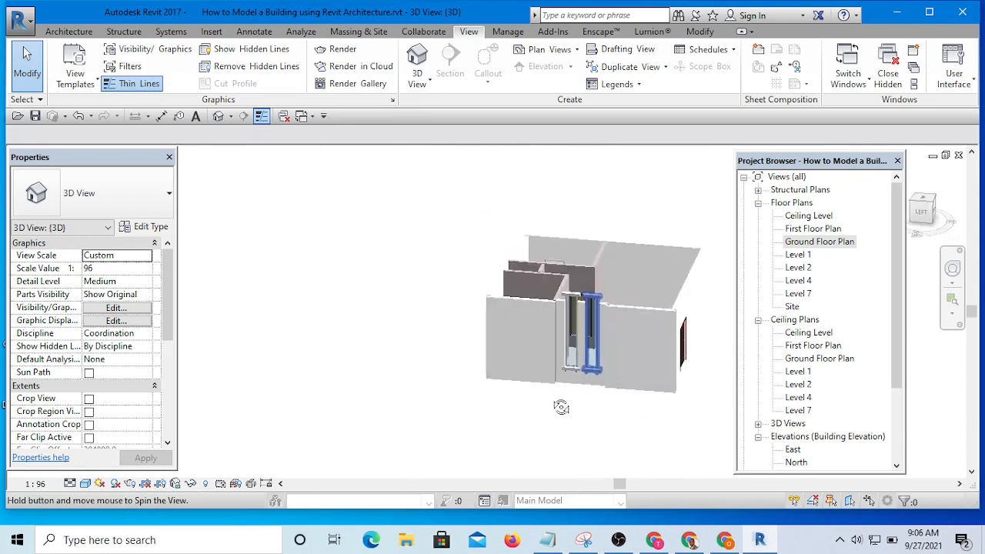
pyautogui.scroll(4, 561, 407)
pyautogui.scroll(-3, 595, 355)
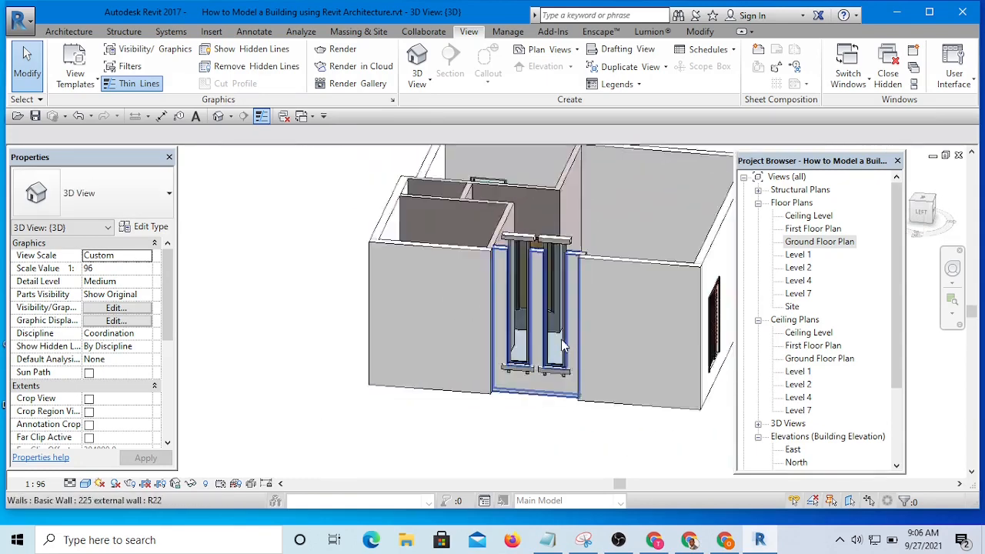
pyautogui.keyDown('shift'); pyautogui.moveTo(561, 339); pyautogui.dragTo(528, 352, button='middle'); pyautogui.keyUp('shift')
pyautogui.scroll(4, 437, 374)
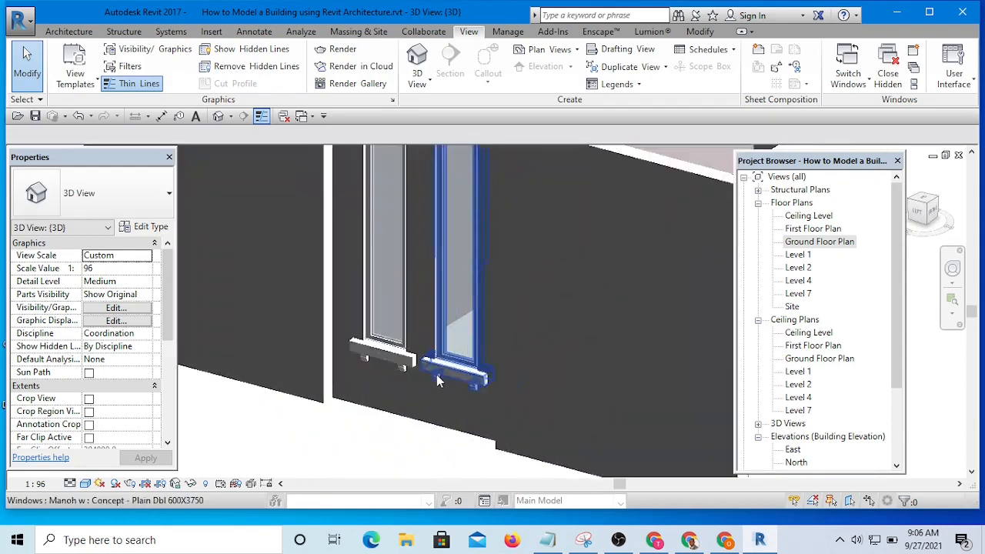
pyautogui.scroll(-5, 437, 374)
pyautogui.keyDown('shift'); pyautogui.moveTo(444, 356); pyautogui.dragTo(559, 367, button='middle'); pyautogui.keyUp('shift')
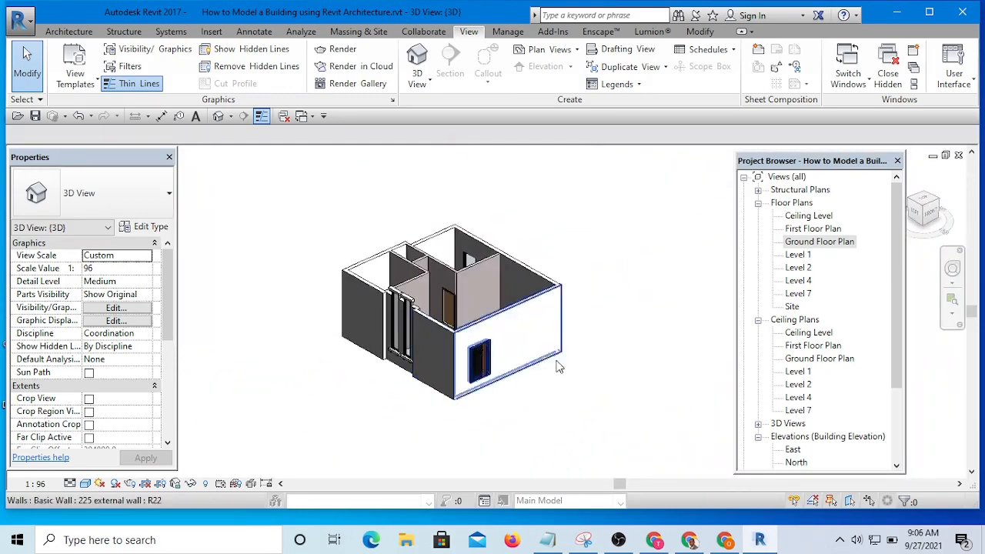
# Step: Create a similar Manoh w 600X3750 window on the side wall beside the staircase recess, 1300 mm from the front corner
pyautogui.scroll(5, 462, 401)
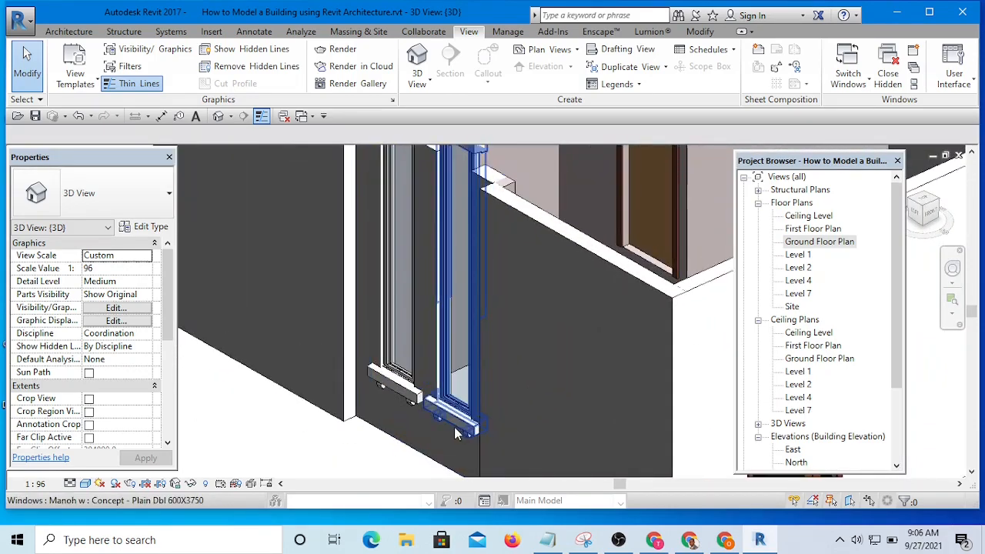
pyautogui.click(457, 433)
pyautogui.scroll(-5, 401, 309)
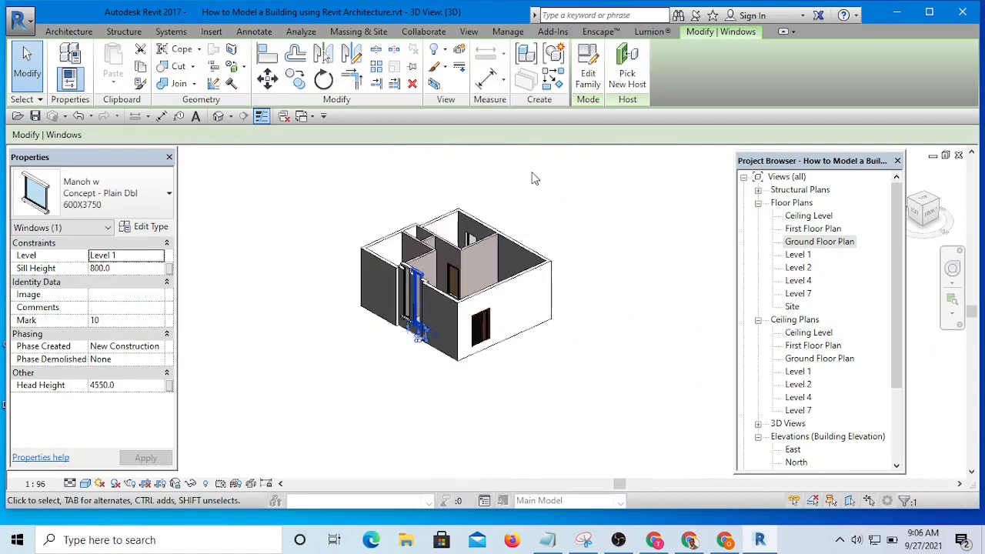
pyautogui.click(556, 79)
pyautogui.scroll(5, 441, 279)
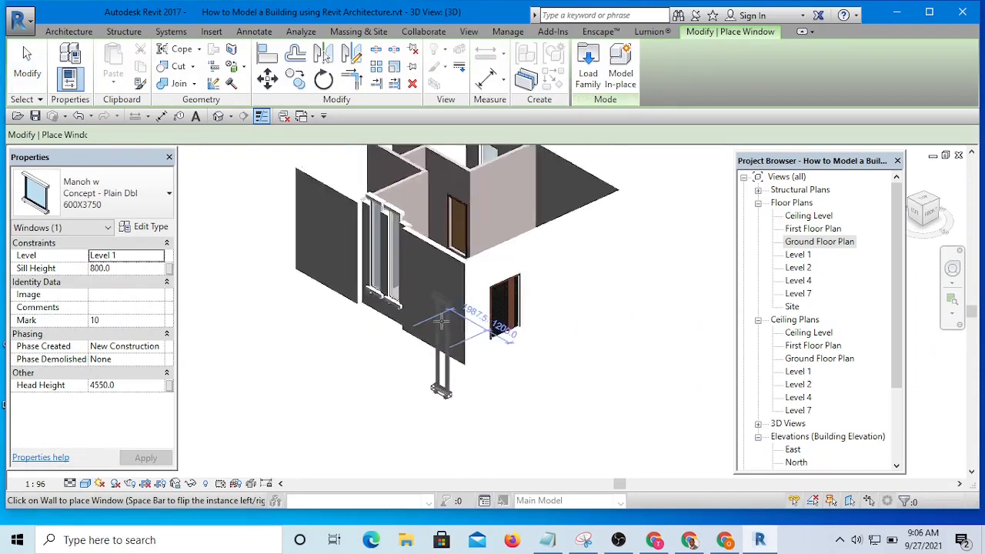
pyautogui.click(441, 280)
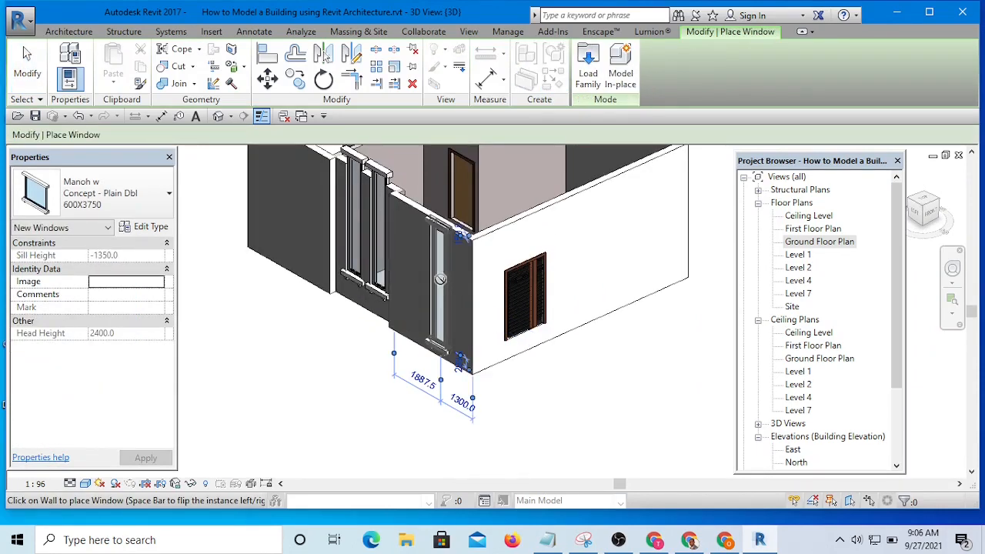
pyautogui.press('Escape')
pyautogui.press('Escape')
pyautogui.scroll(3, 450, 362)
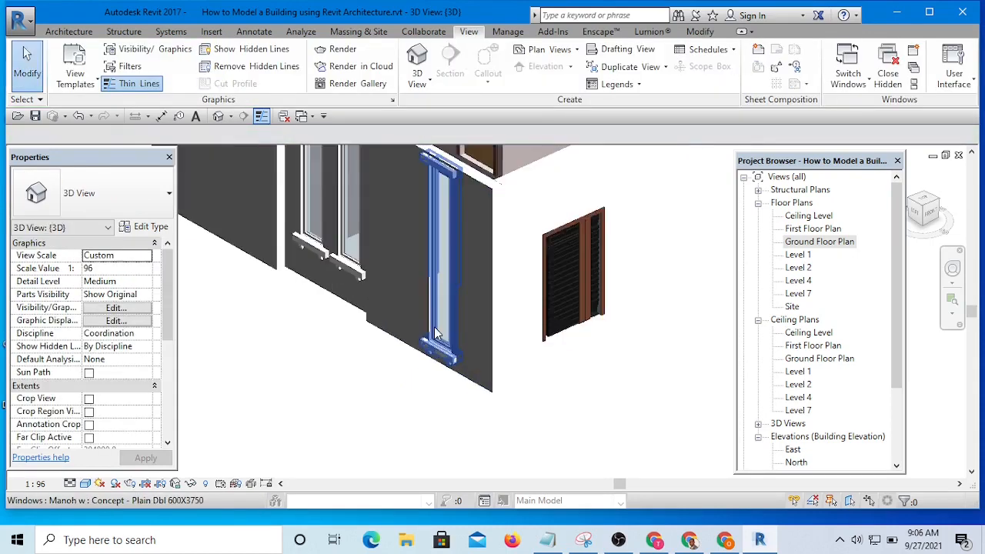
# Step: Change the window near the front corner to type Concept -1800x600 with a head height of 2400
pyautogui.click(448, 359)
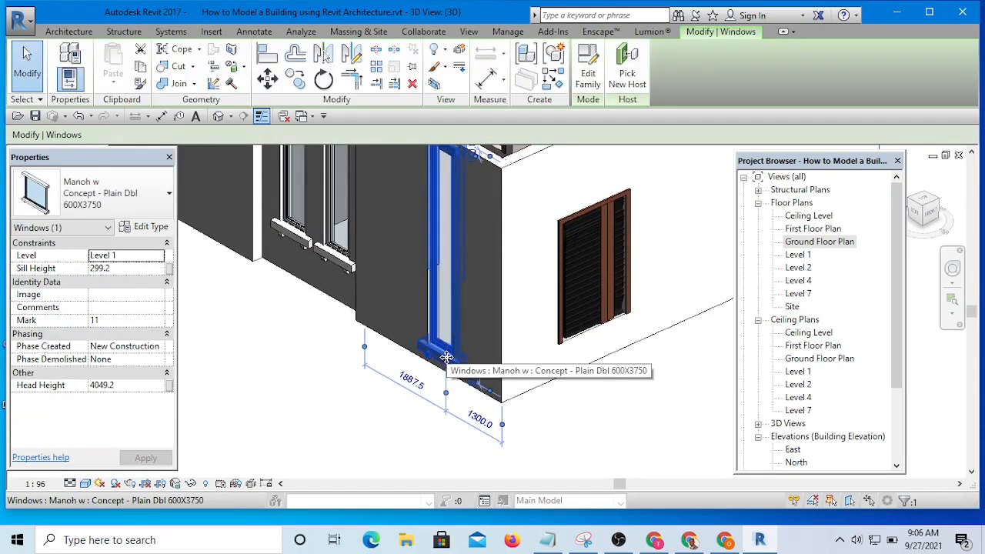
pyautogui.keyDown('shift'); pyautogui.moveTo(454, 271); pyautogui.dragTo(431, 275, button='middle'); pyautogui.keyUp('shift')
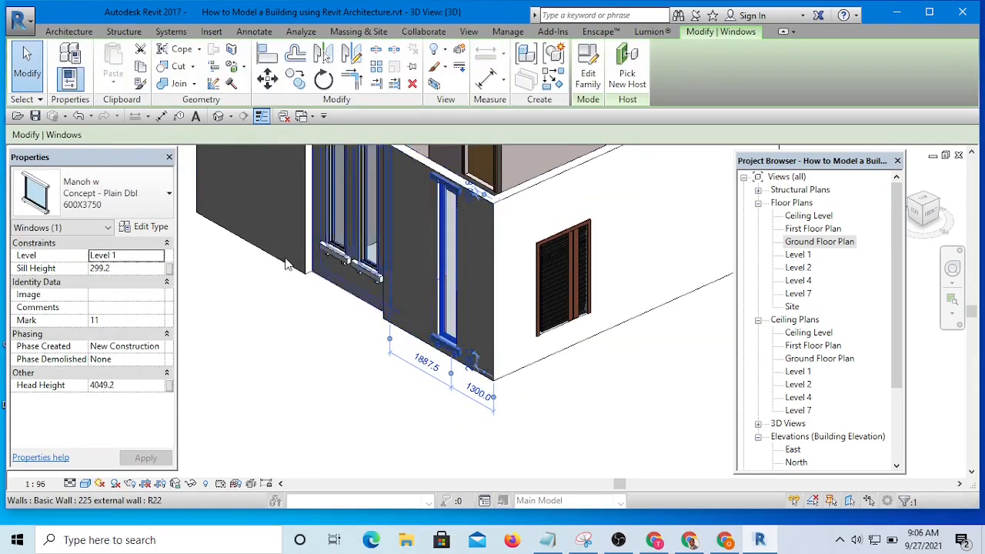
pyautogui.click(119, 199)
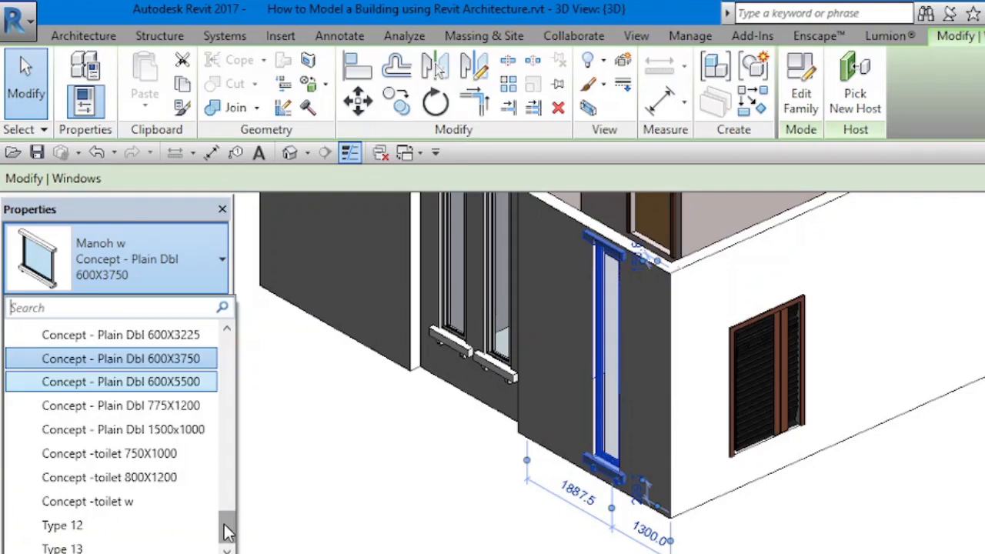
pyautogui.moveTo(229, 532); pyautogui.dragTo(246, 463)
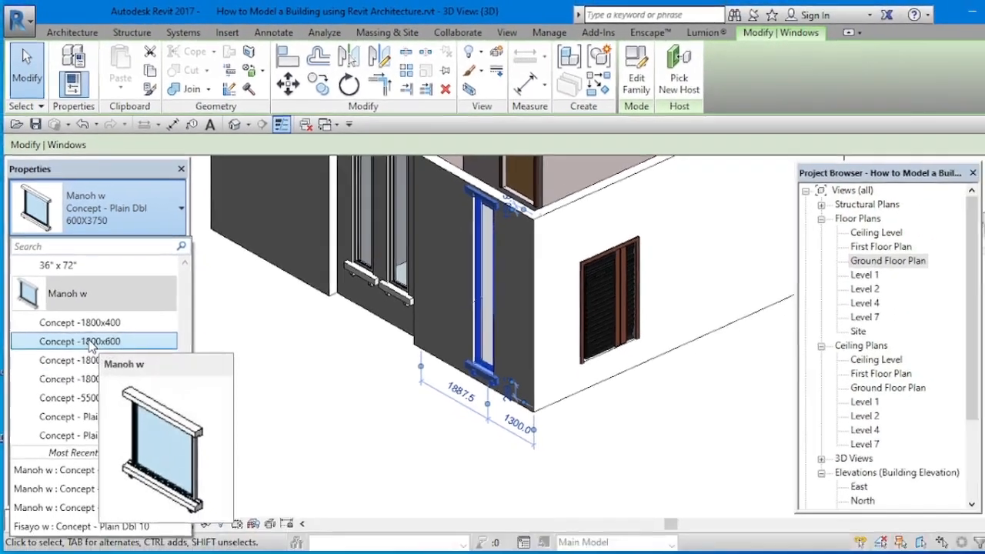
pyautogui.click(107, 427)
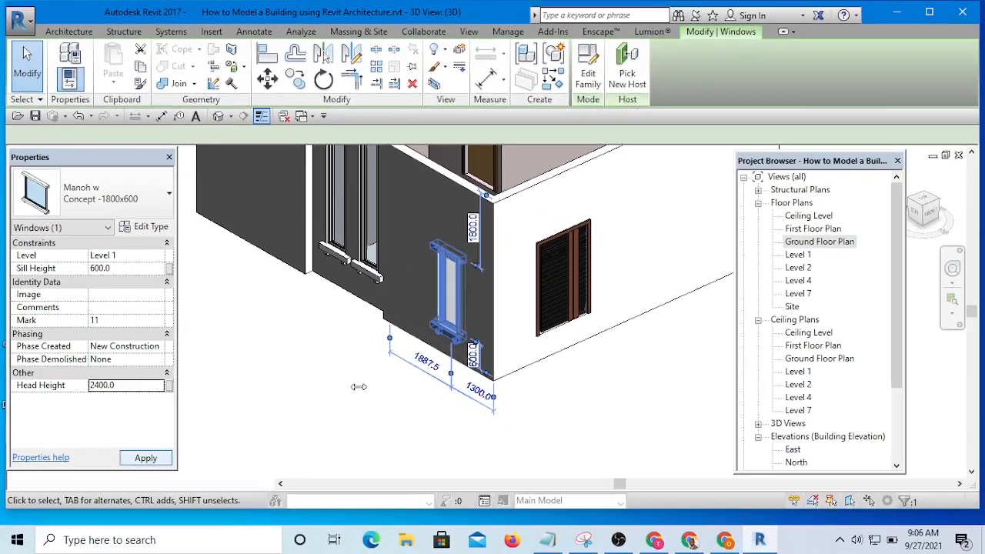
pyautogui.click(377, 374)
# Step: Set the level of the Concept -1800x600 window to Ground Floor Plan and apply it
pyautogui.scroll(-2, 395, 353)
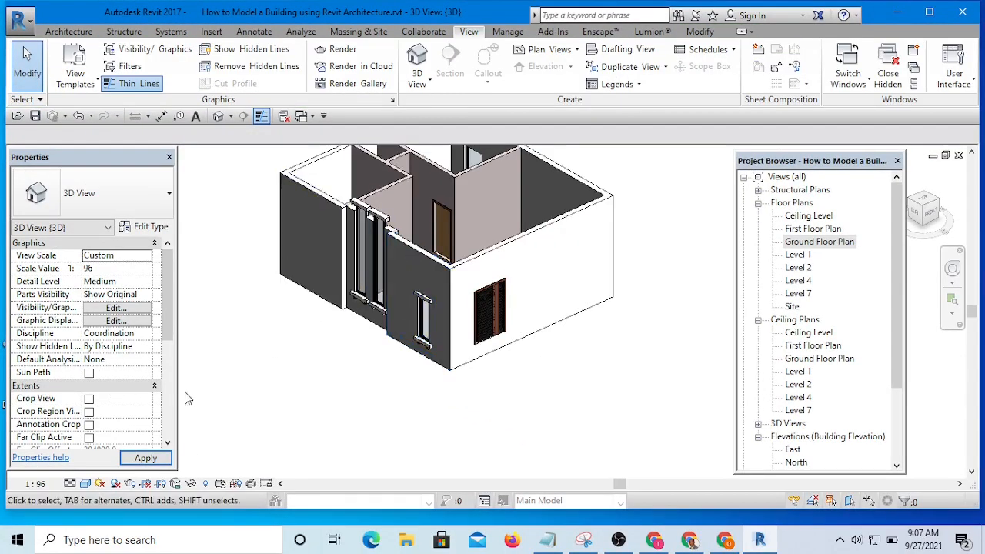
pyautogui.scroll(-2, 429, 345)
pyautogui.scroll(1, 429, 346)
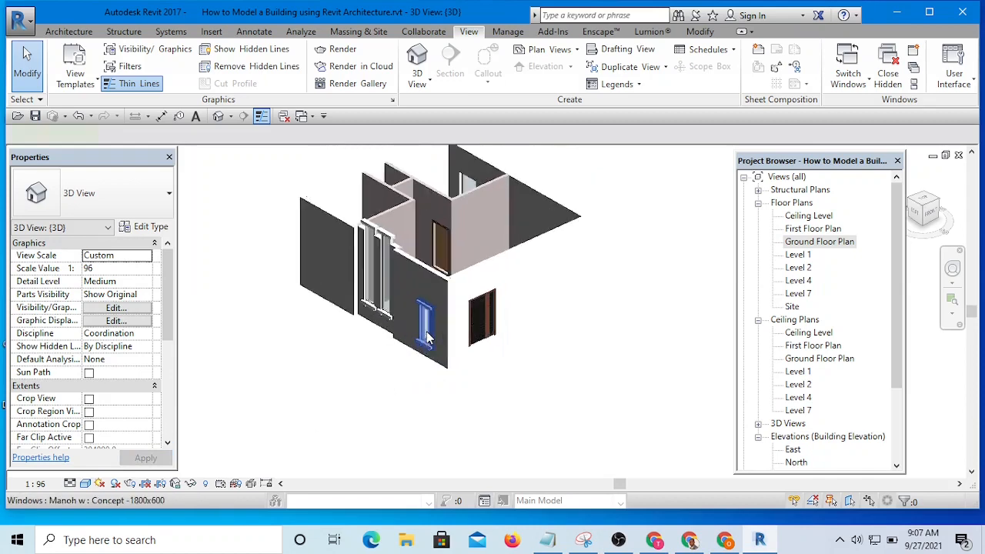
pyautogui.click(428, 344)
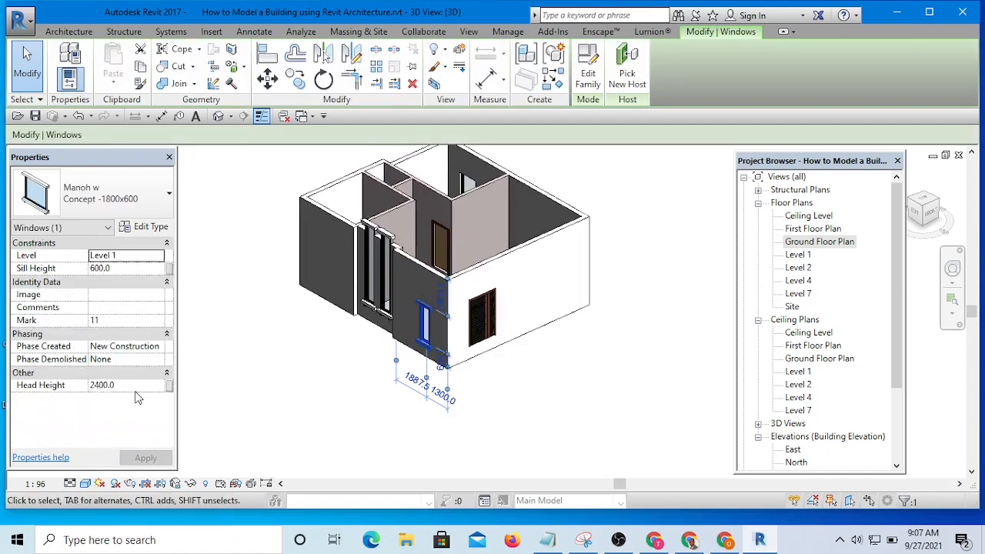
pyautogui.click(158, 262)
pyautogui.click(158, 256)
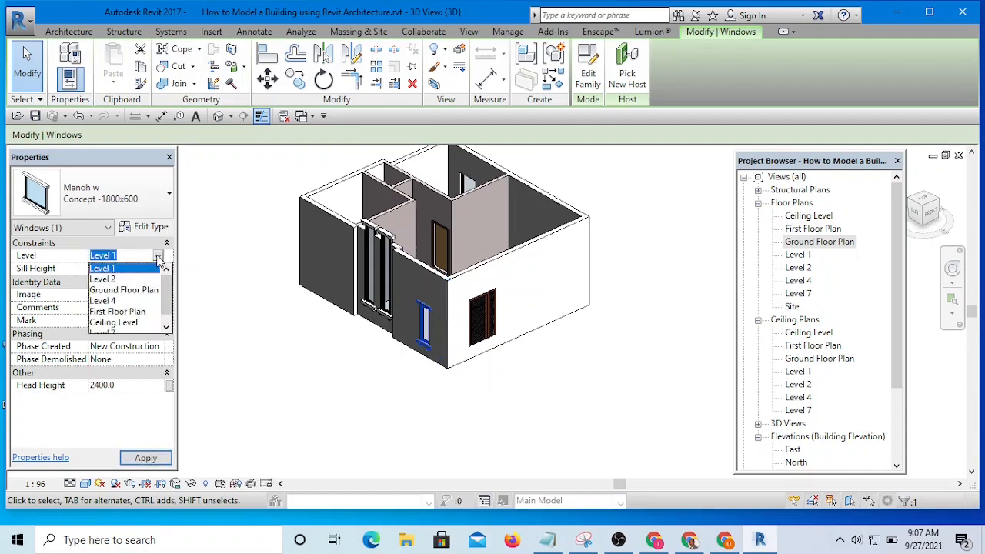
pyautogui.click(131, 291)
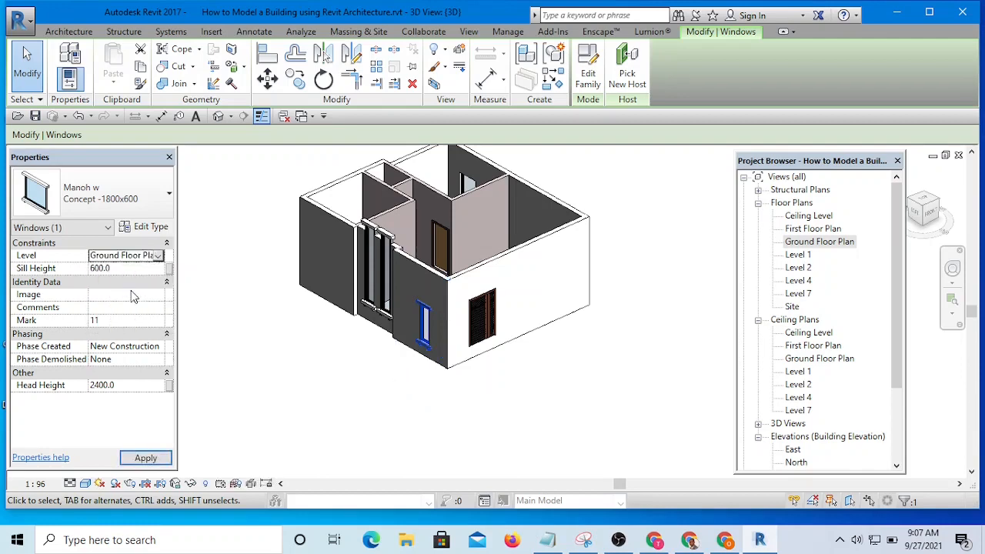
pyautogui.click(145, 458)
pyautogui.click(285, 352)
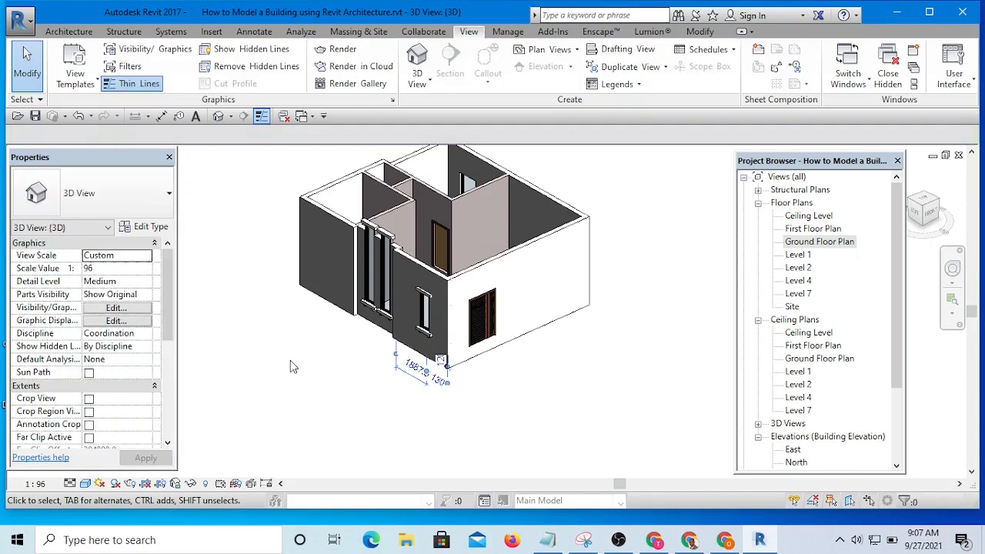
# Step: Reopen the Ground Floor Plan and review the windows and external walls around the large front room
pyautogui.keyDown('shift'); pyautogui.moveTo(291, 371); pyautogui.dragTo(462, 393, button='middle'); pyautogui.keyUp('shift')
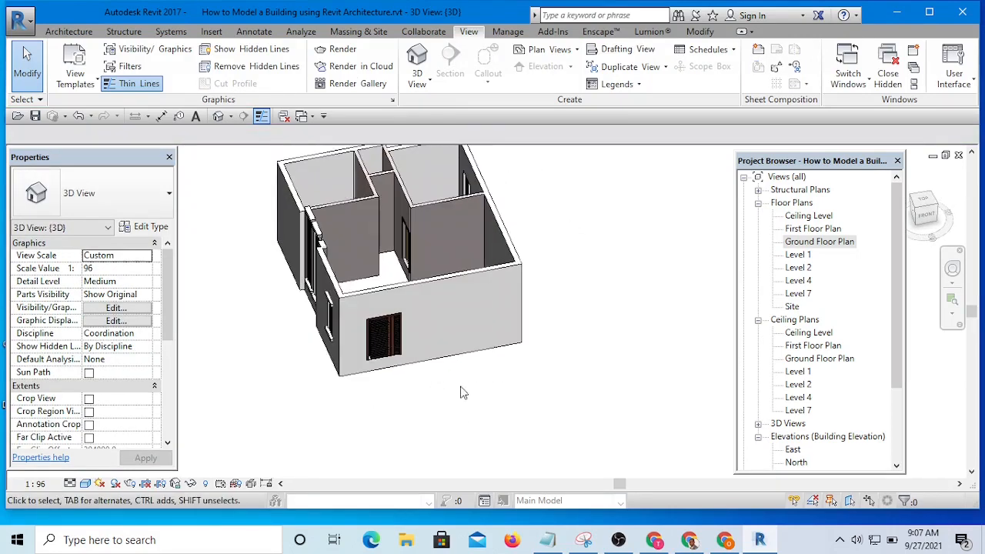
pyautogui.doubleClick(820, 242)
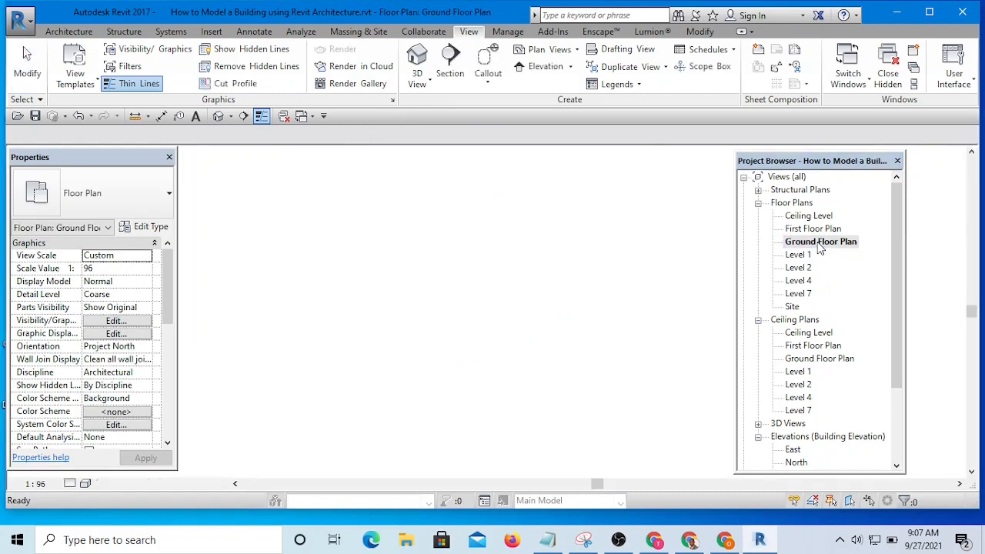
pyautogui.scroll(-5, 341, 280)
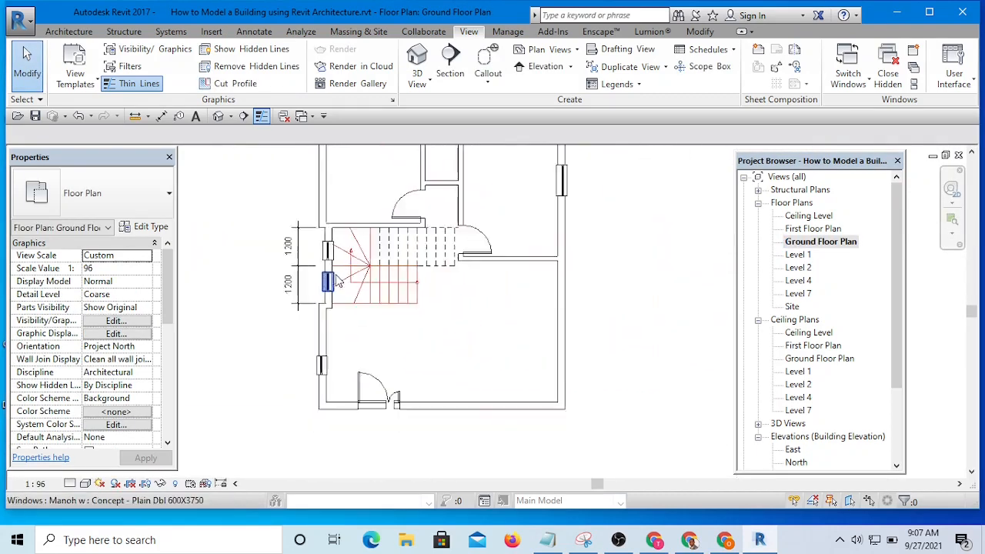
pyautogui.scroll(1, 316, 352)
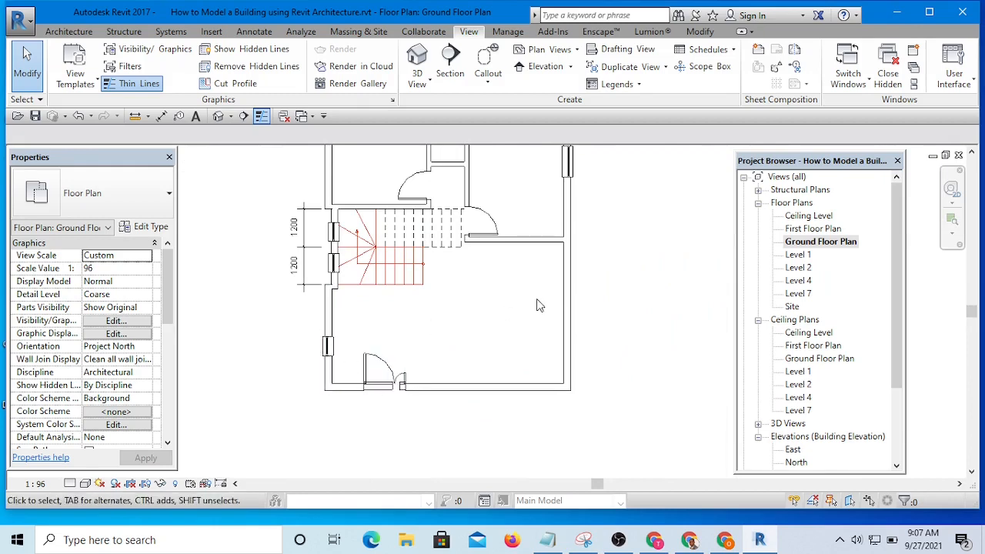
pyautogui.scroll(-3, 598, 305)
pyautogui.scroll(3, 593, 331)
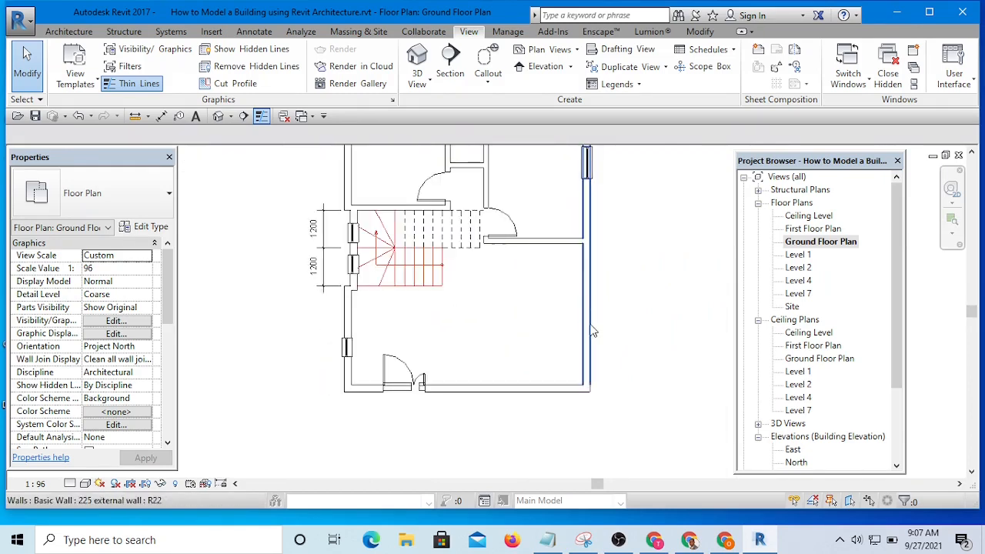
# Step: Create two similar Manoh w Concept - Plain Dbl 1500x1000 windows on the large front room's side wall, one midway and one 900 mm from the partition
pyautogui.scroll(-1, 593, 311)
pyautogui.scroll(3, 608, 308)
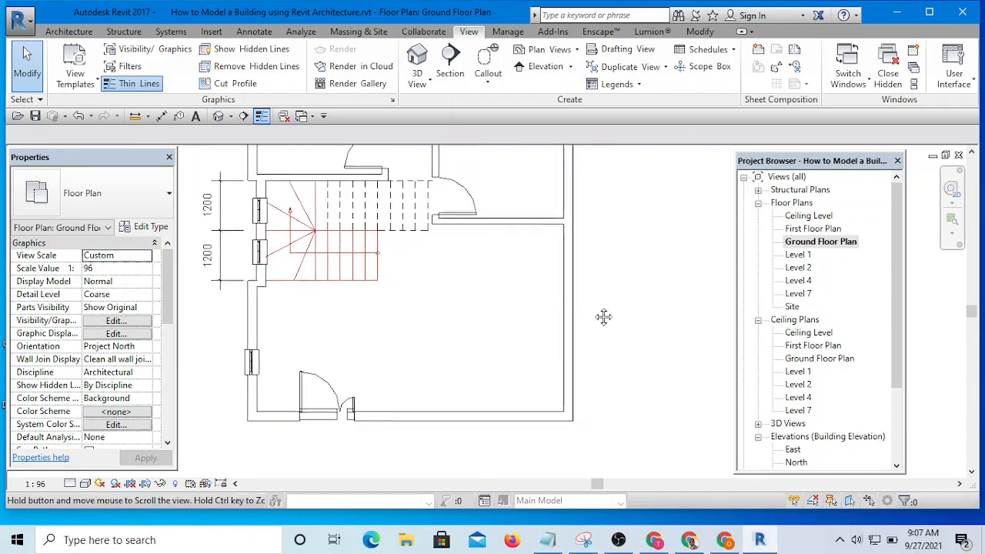
pyautogui.scroll(-3, 574, 254)
pyautogui.click(571, 179)
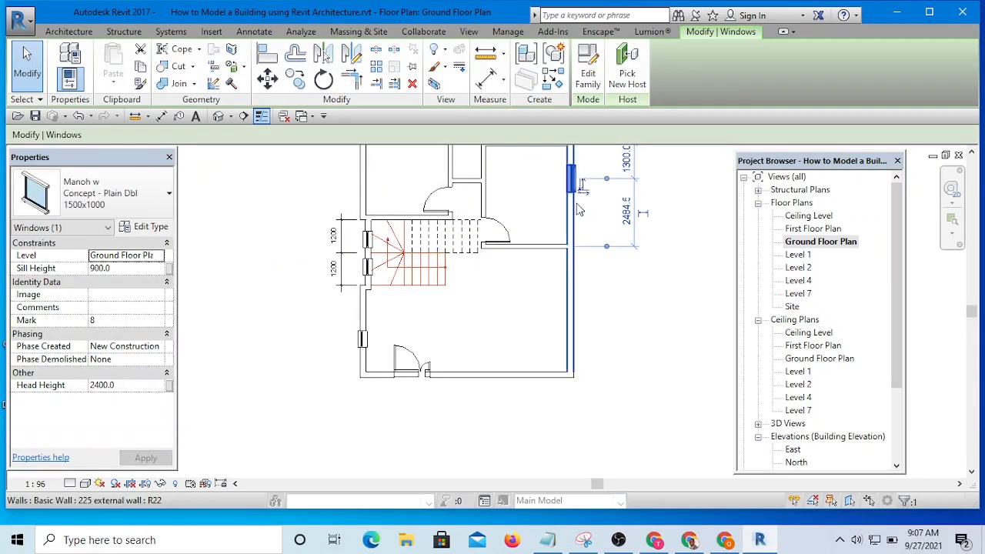
pyautogui.click(553, 80)
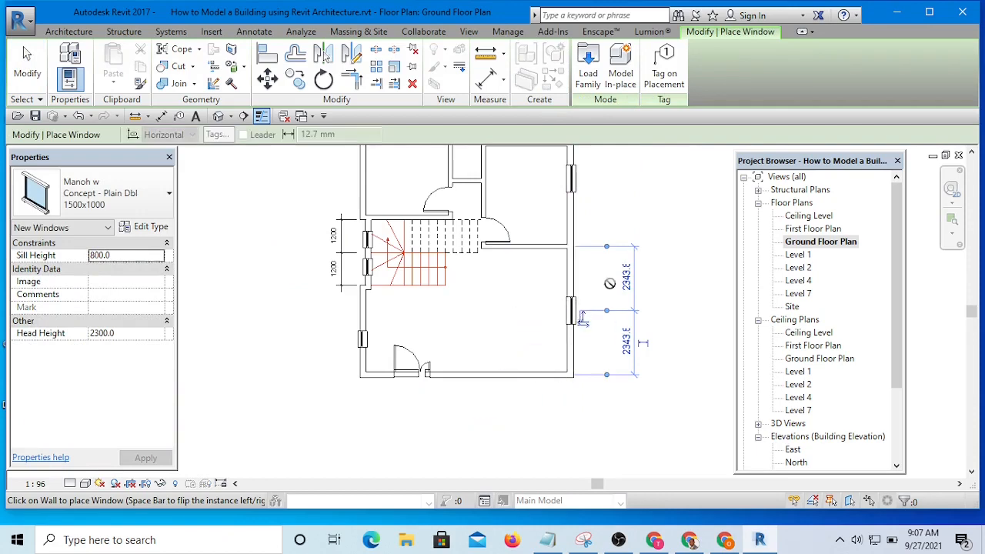
pyautogui.rightClick(614, 196)
pyautogui.press('Escape')
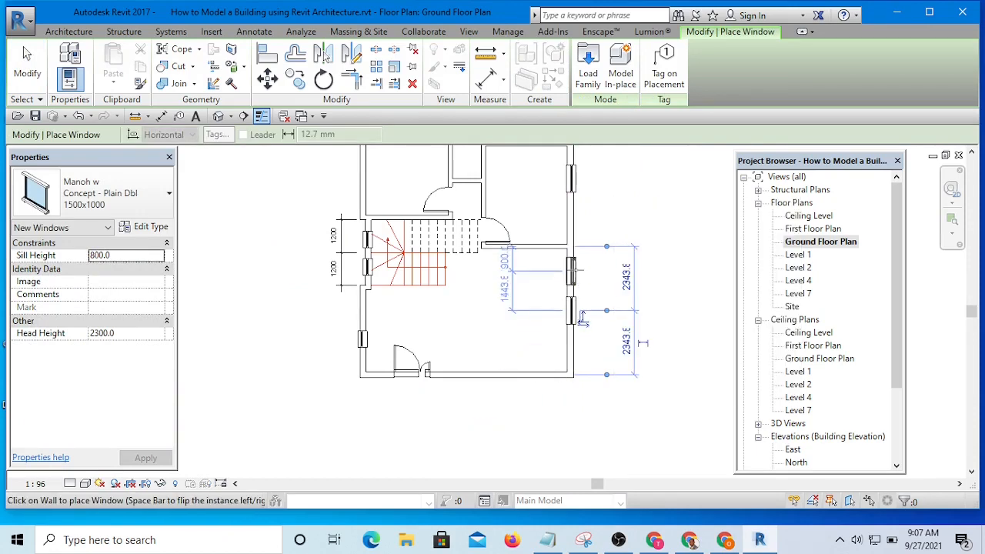
pyautogui.click(574, 270)
pyautogui.press('Escape')
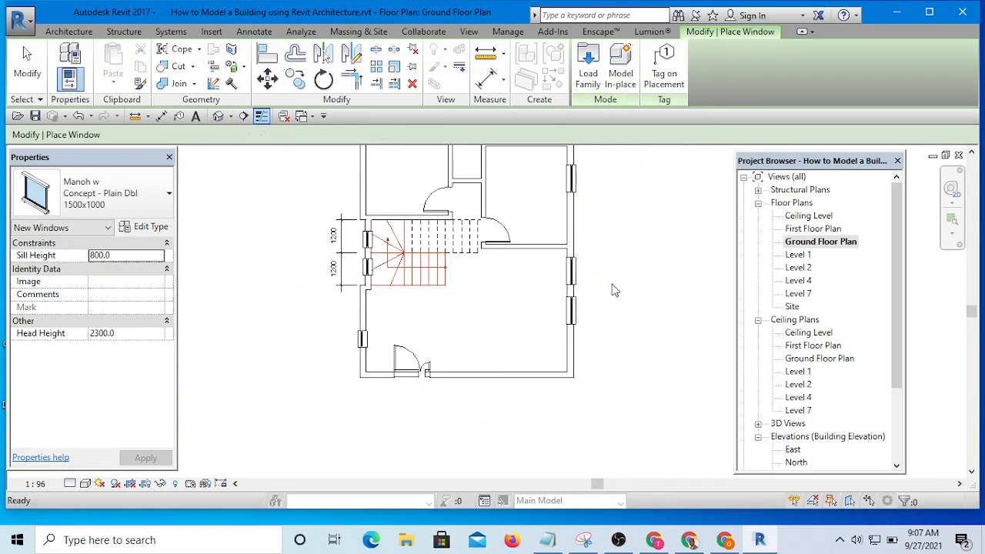
# Step: Move the midway side-wall window towards the front corner, leaving the two windows about 2000 mm apart
pyautogui.scroll(1, 597, 244)
pyautogui.scroll(1, 597, 243)
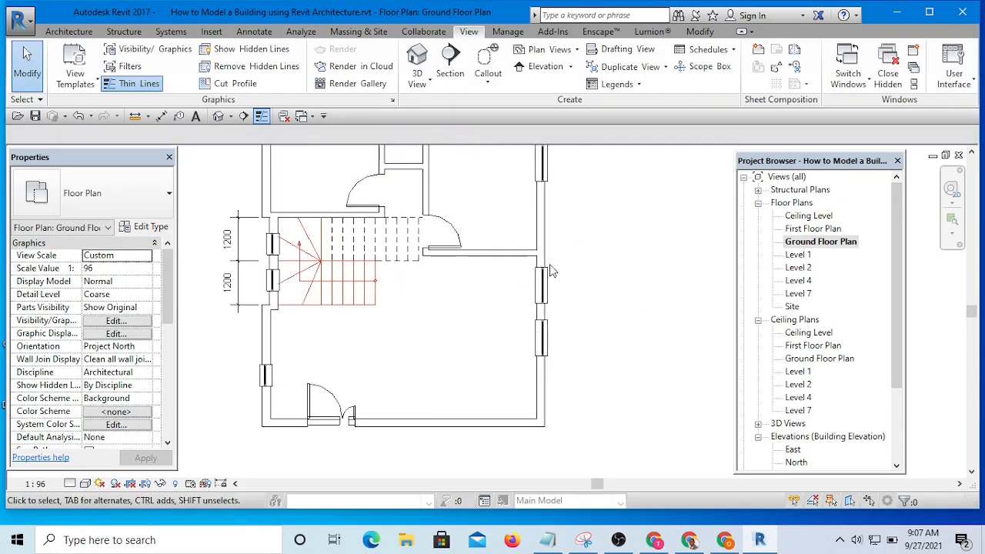
pyautogui.moveTo(546, 341); pyautogui.dragTo(547, 360)
pyautogui.click(608, 282)
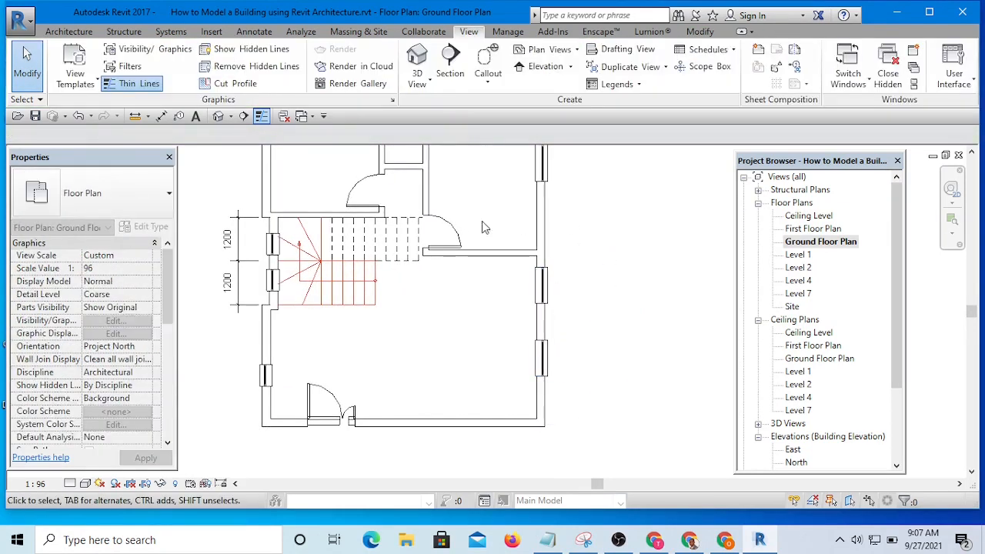
# Step: Close the hidden windows and switch to the {3D} view of Pst Peter2.rvt
pyautogui.click(312, 117)
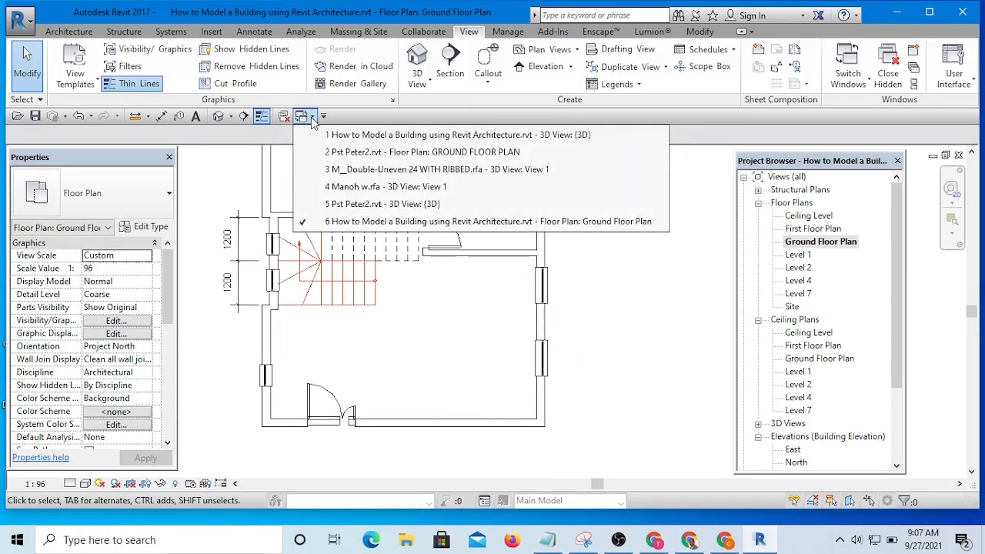
pyautogui.click(255, 171)
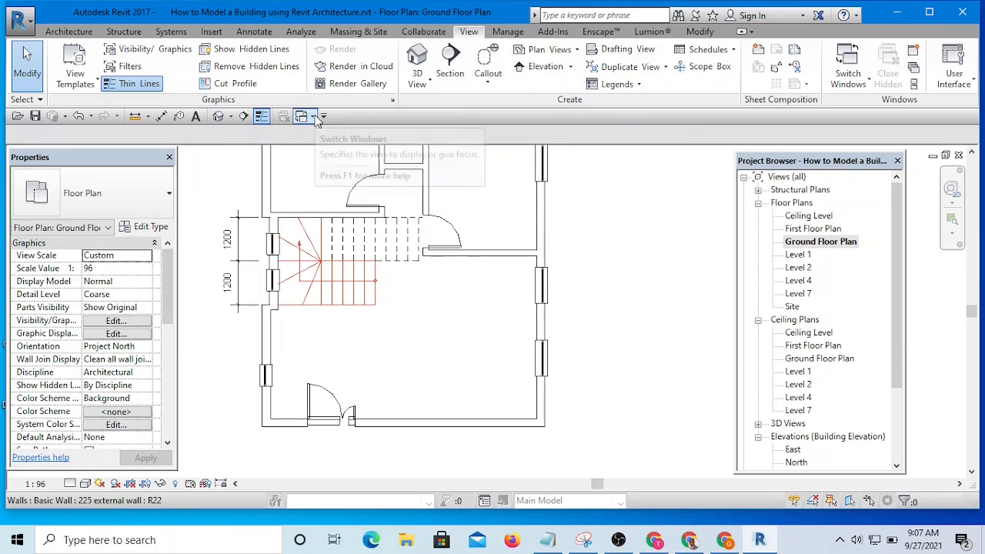
pyautogui.click(312, 117)
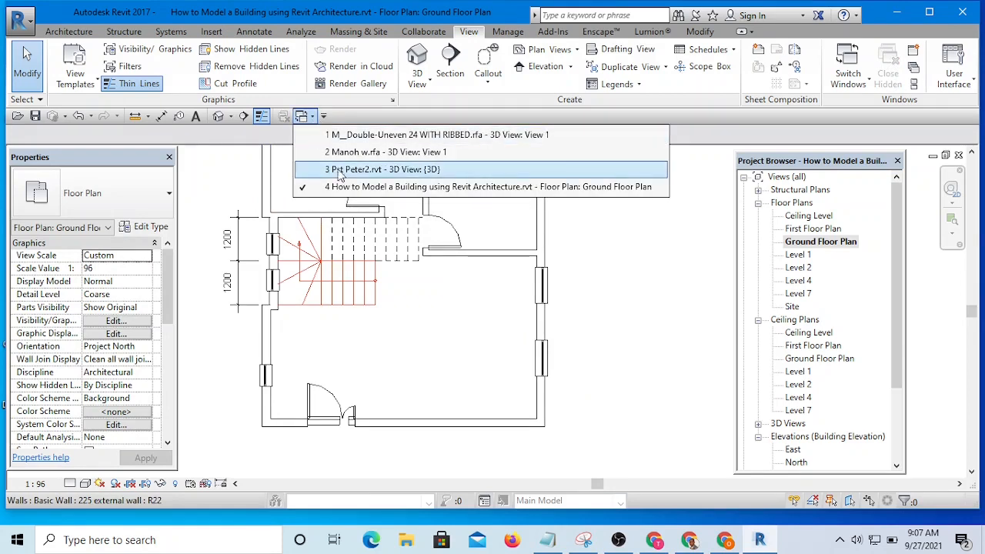
pyautogui.click(376, 170)
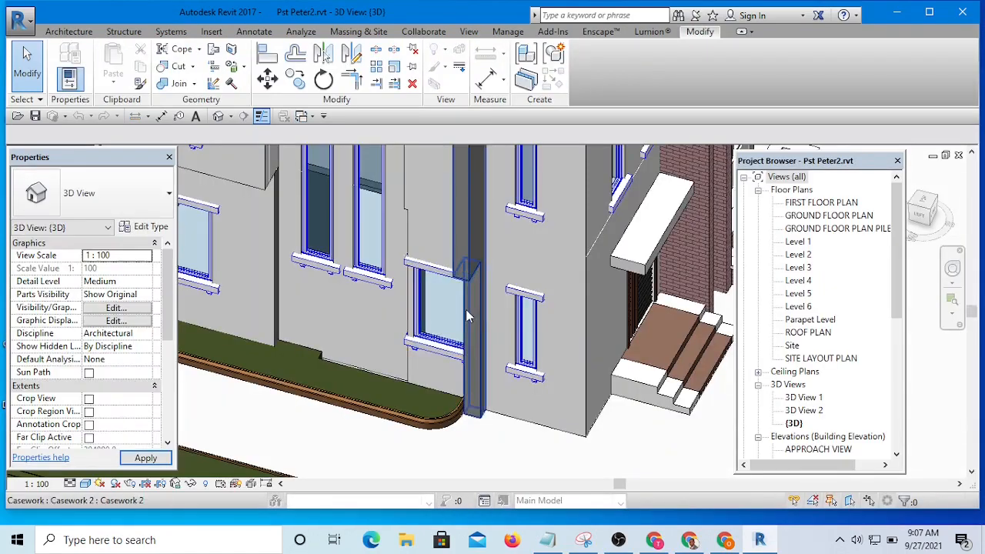
# Step: Examine the type properties of the reference building's ground-floor window beside the brown door, and return to the Ground Floor Plan of the building model
pyautogui.scroll(-3, 455, 280)
pyautogui.keyDown('shift'); pyautogui.moveTo(408, 282); pyautogui.dragTo(331, 200, button='middle'); pyautogui.keyUp('shift')
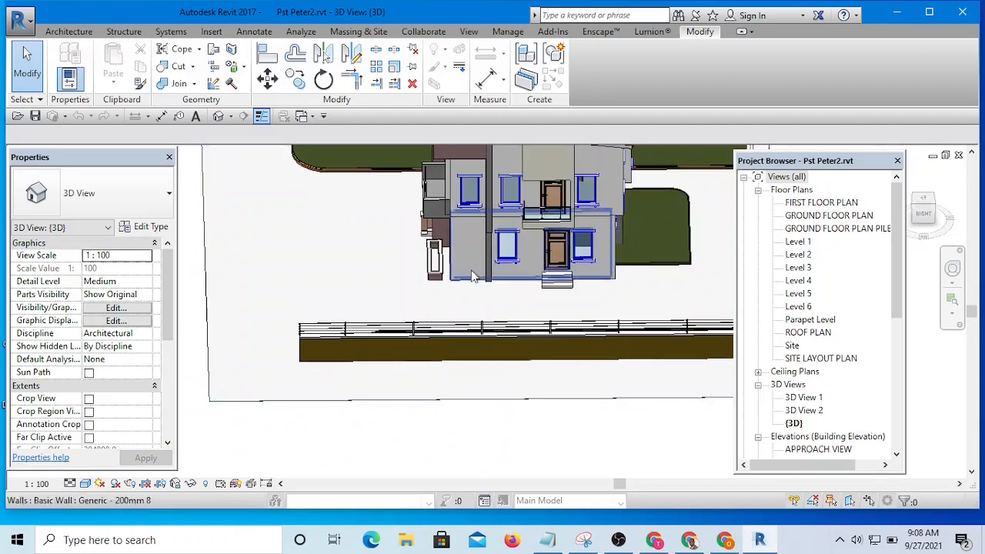
pyautogui.scroll(5, 497, 259)
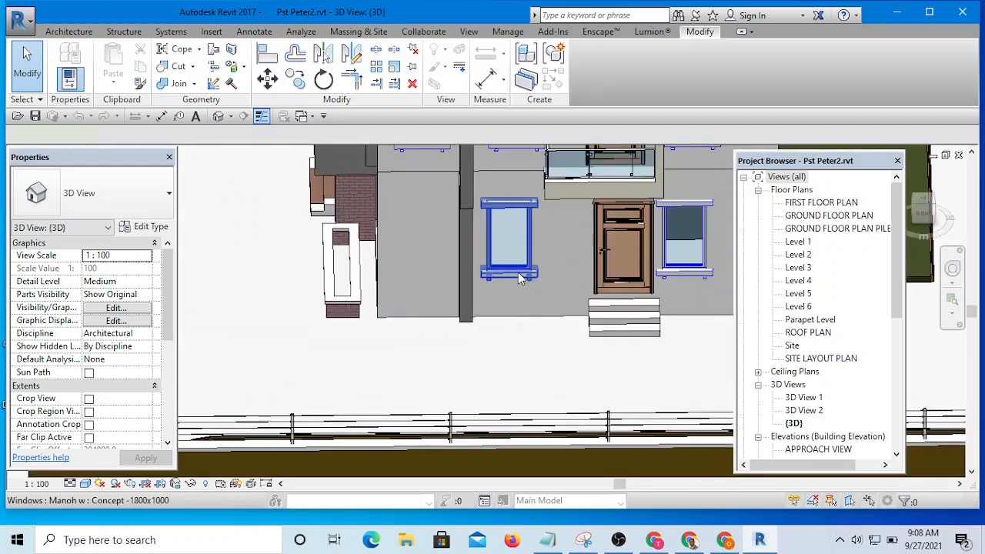
pyautogui.click(520, 279)
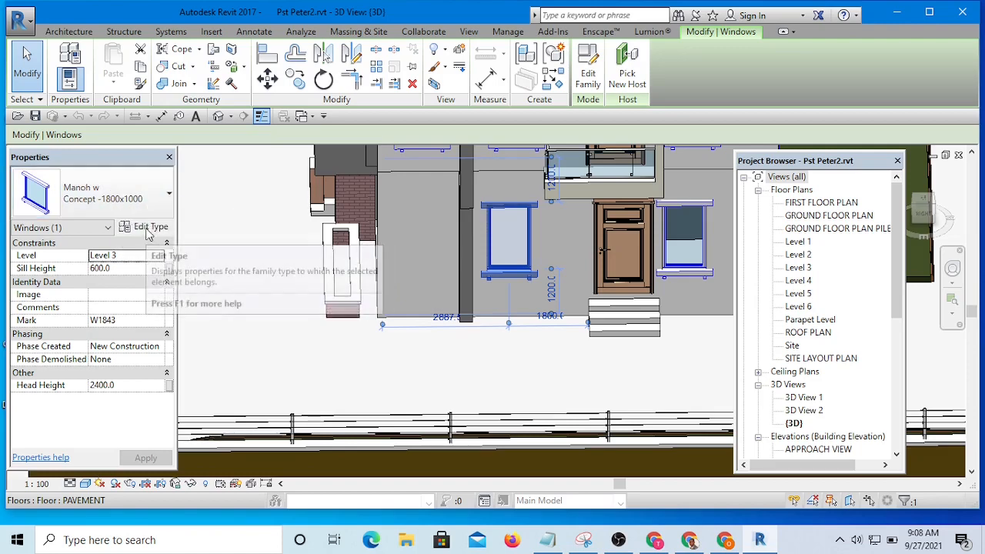
pyautogui.click(148, 228)
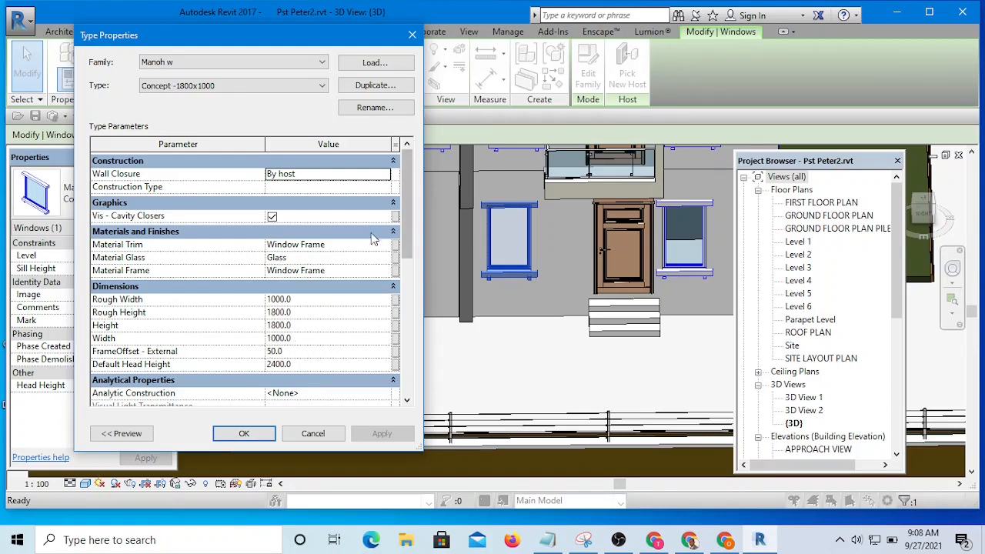
pyautogui.click(411, 37)
pyautogui.click(312, 117)
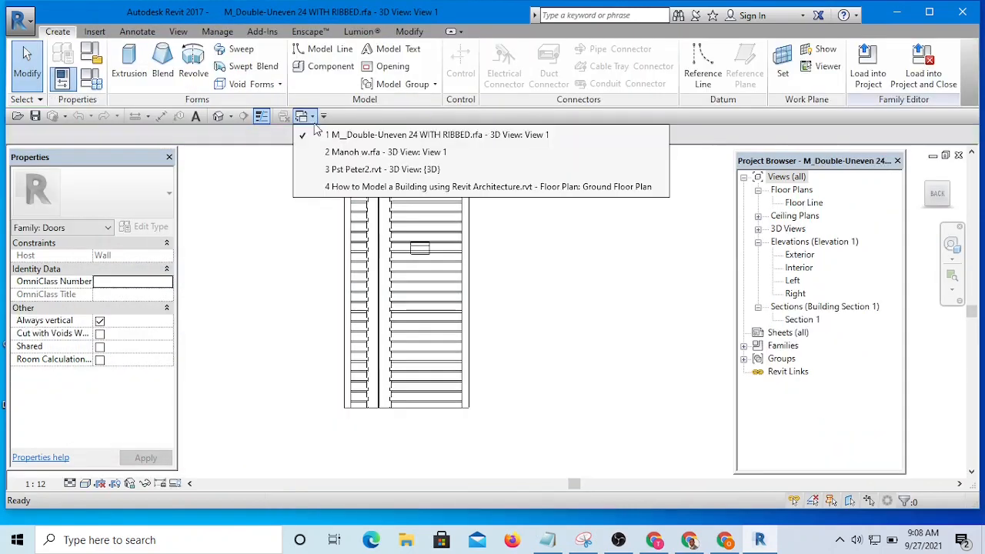
pyautogui.click(449, 187)
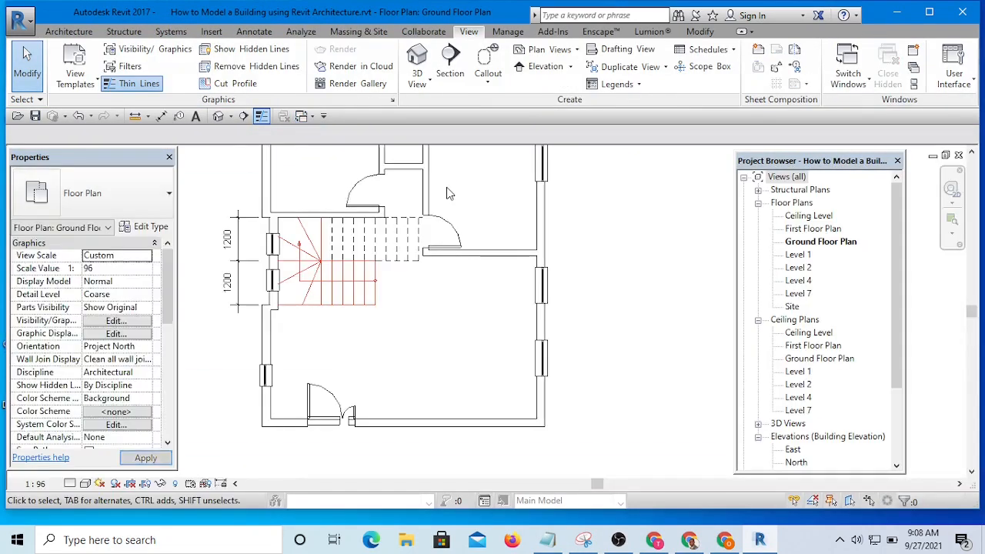
# Step: Delete the front room's side-wall window nearest the partition and slide the remaining one to 1400 mm from the partition
pyautogui.scroll(-5, 515, 293)
pyautogui.scroll(6, 569, 292)
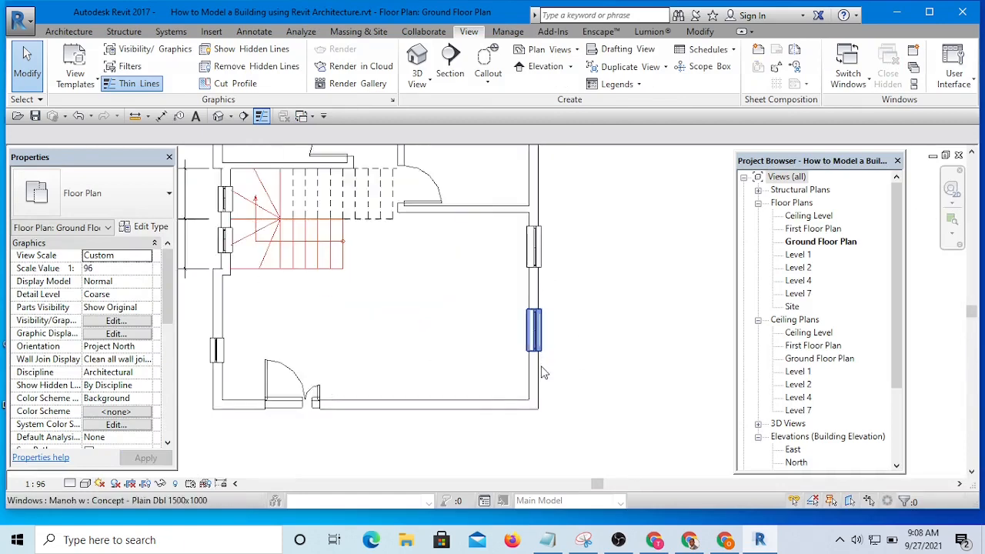
pyautogui.scroll(1, 543, 372)
pyautogui.click(533, 319)
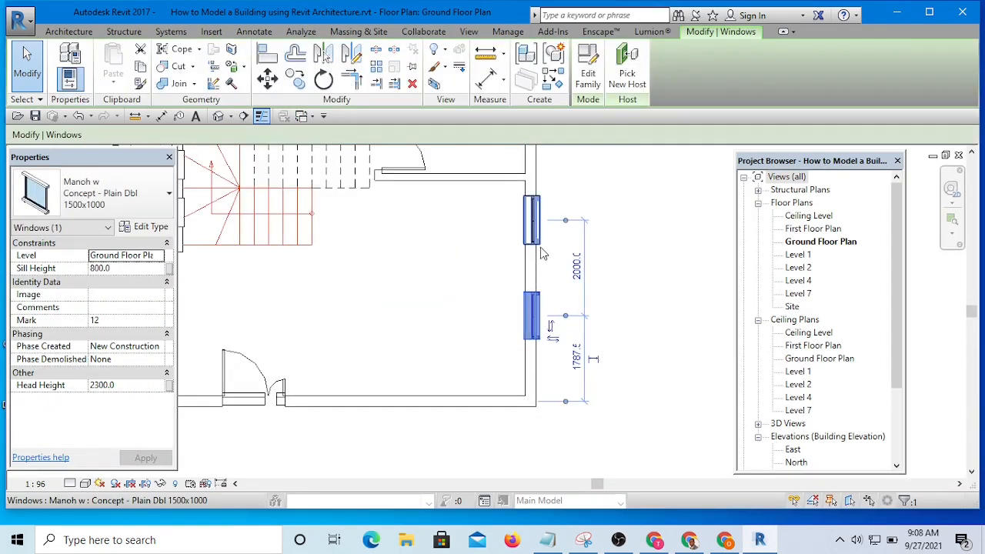
pyautogui.click(608, 248)
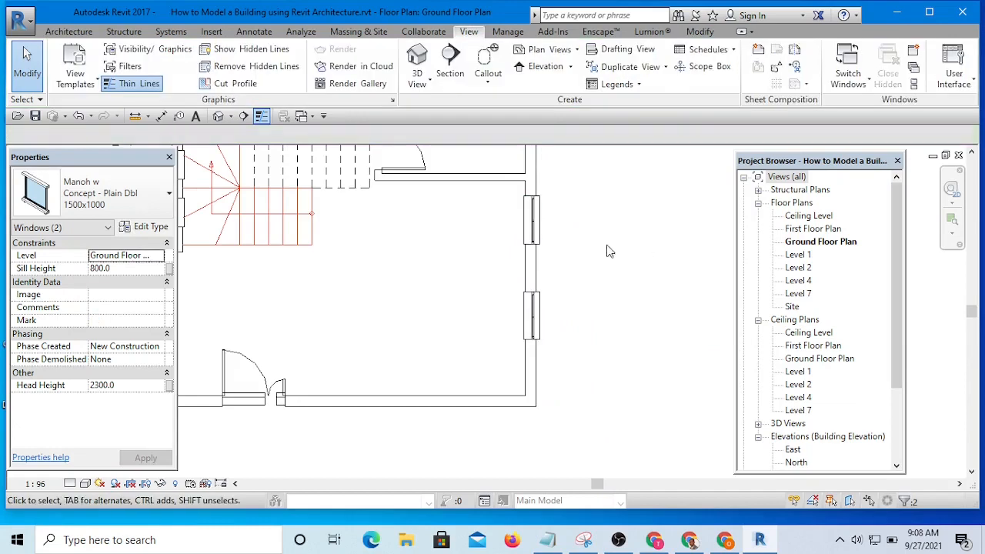
pyautogui.click(537, 229)
pyautogui.press('Delete')
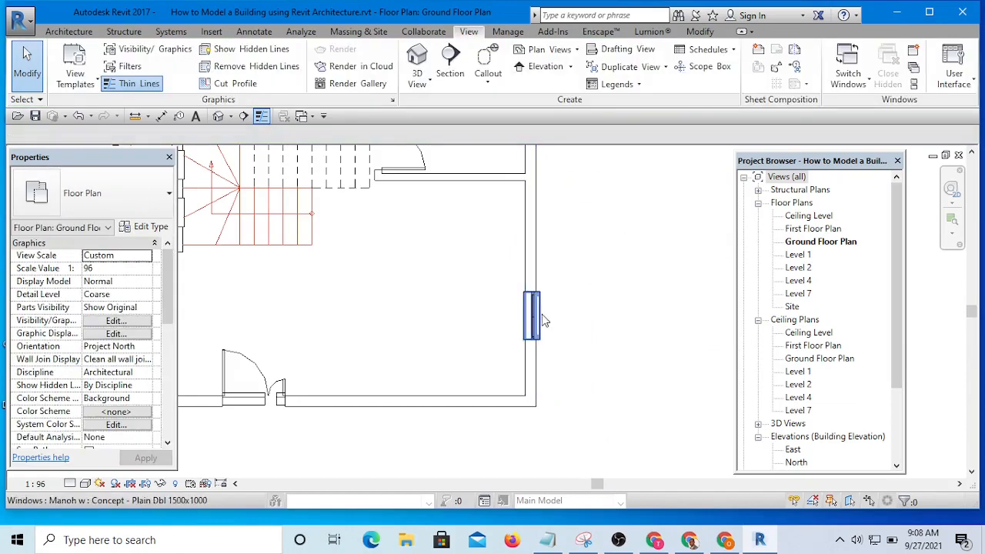
pyautogui.moveTo(541, 310); pyautogui.dragTo(534, 246)
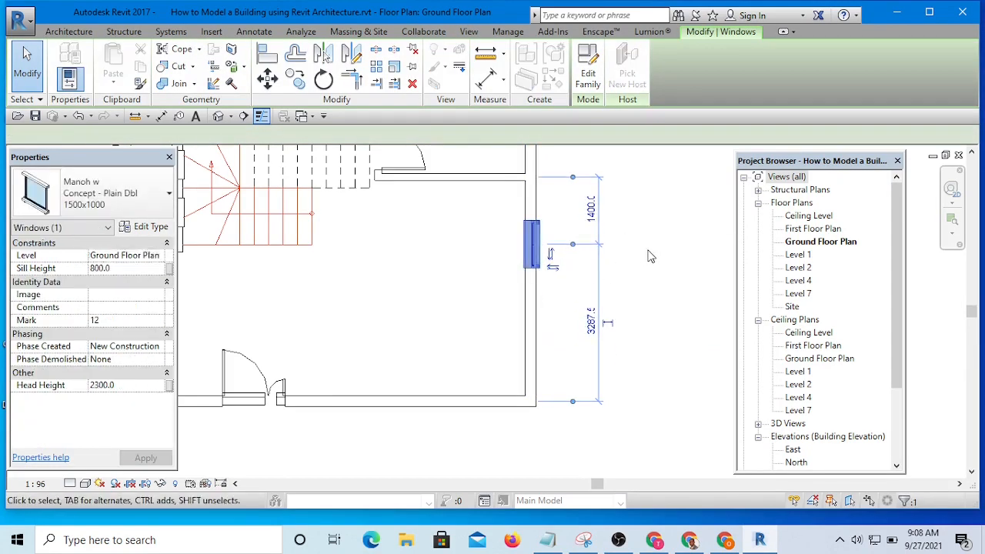
pyautogui.press('Escape')
# Step: Change the front room's side-wall window to type Concept -1800x1000 and set its head height to 2400
pyautogui.click(530, 247)
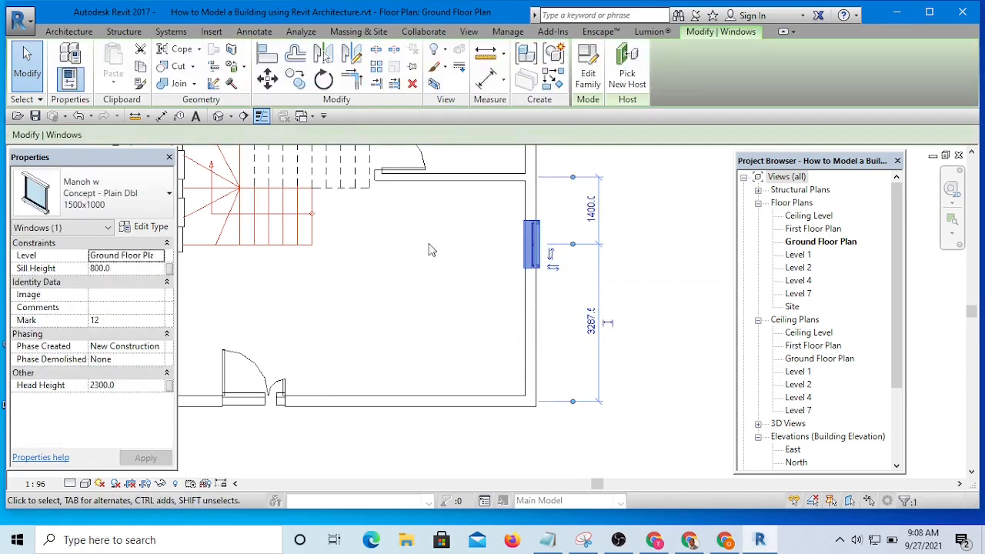
pyautogui.click(129, 210)
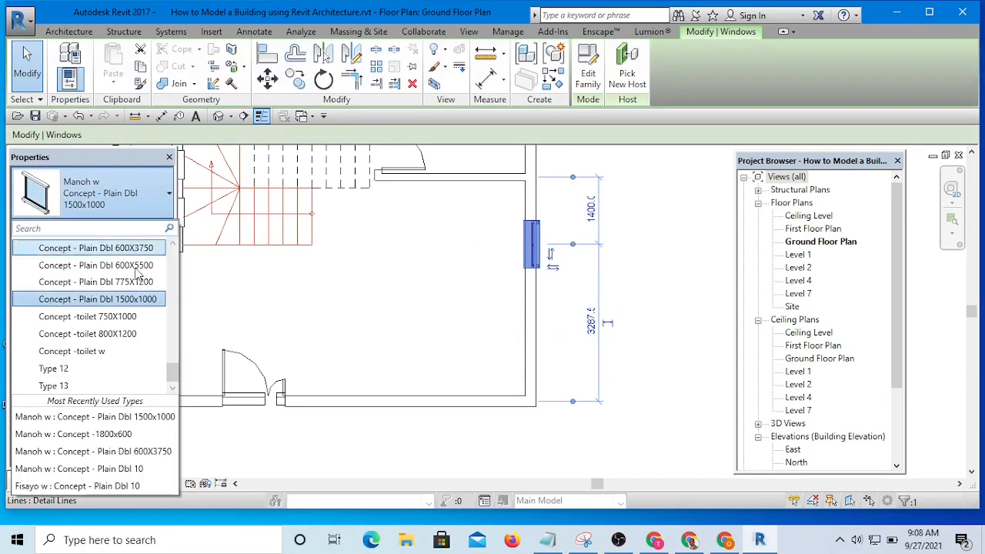
pyautogui.moveTo(176, 383); pyautogui.dragTo(179, 343)
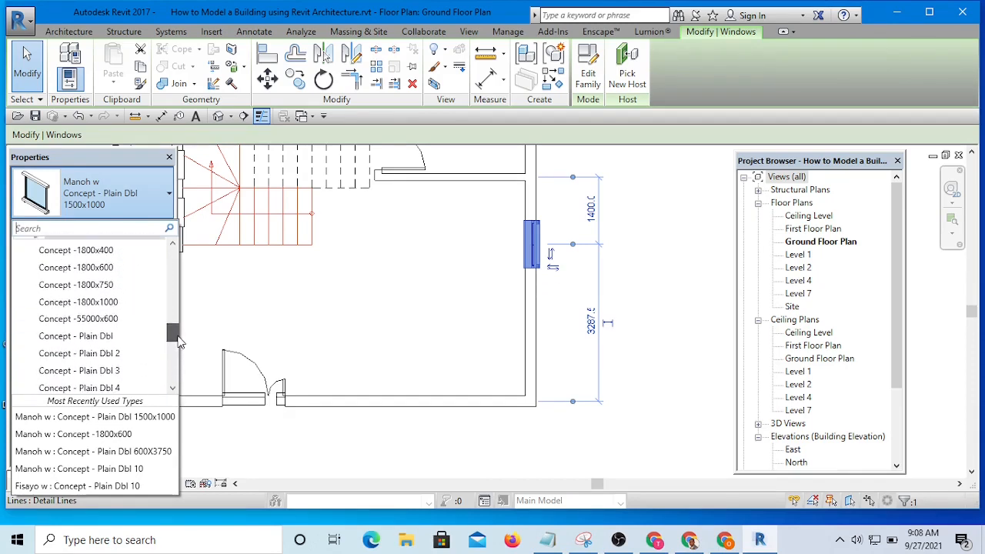
pyautogui.click(104, 305)
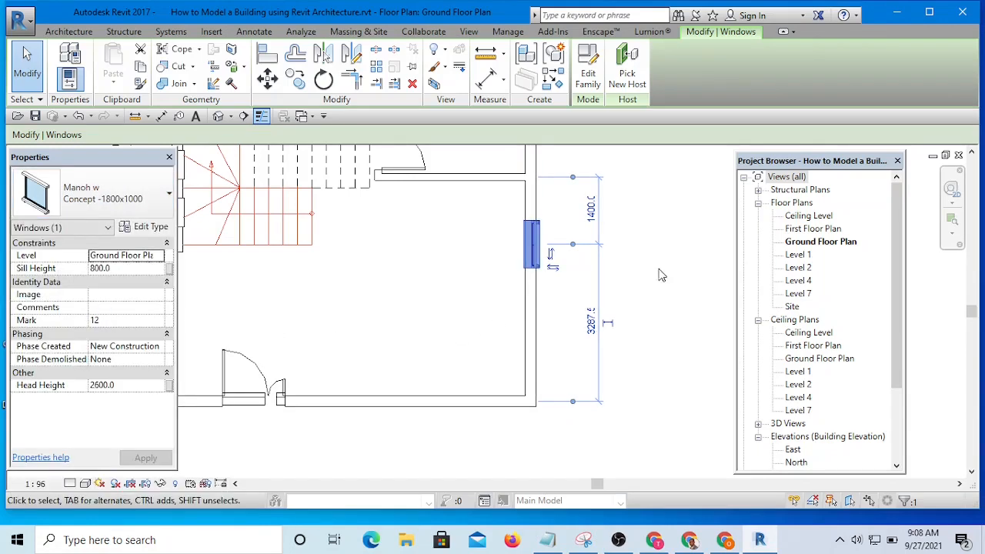
pyautogui.click(123, 386)
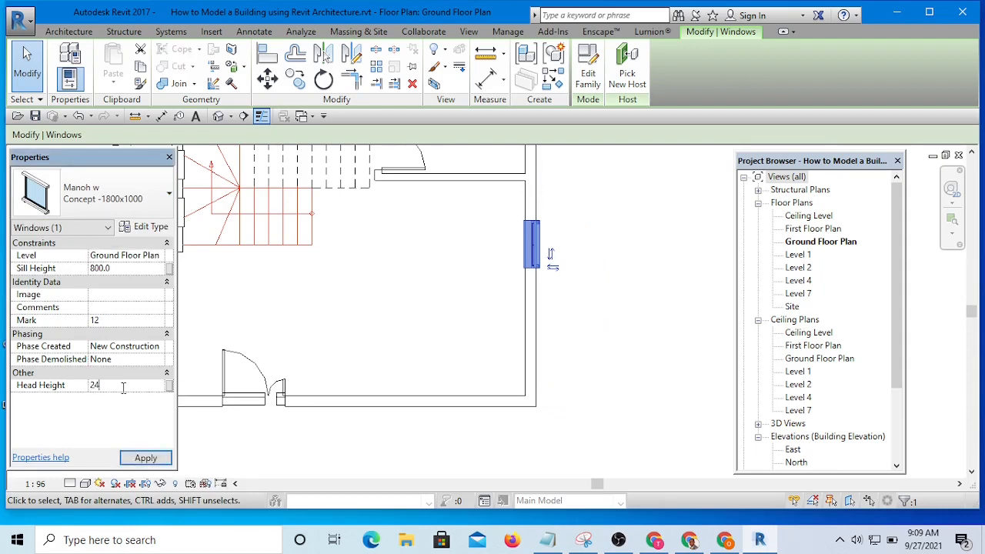
pyautogui.click(155, 459)
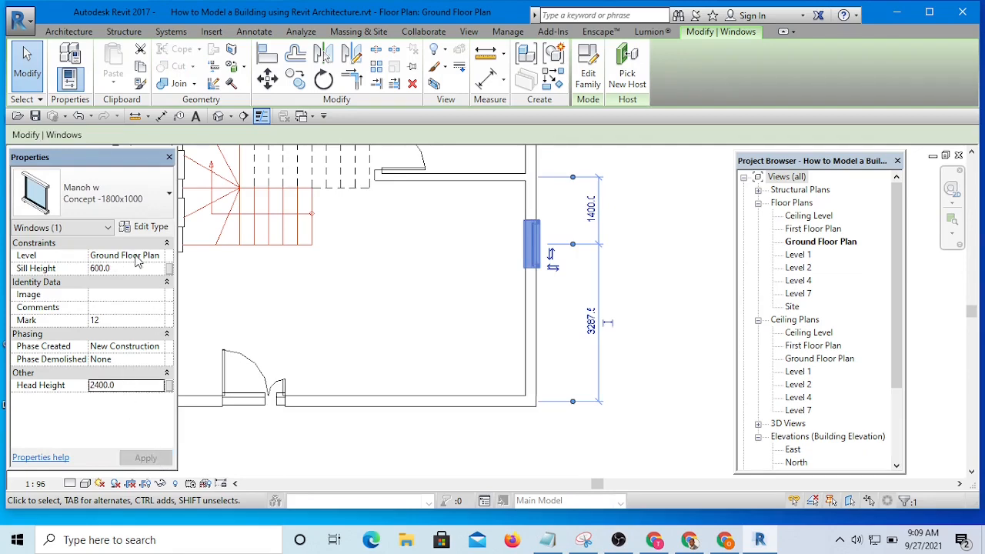
pyautogui.click(676, 259)
pyautogui.scroll(-6, 622, 291)
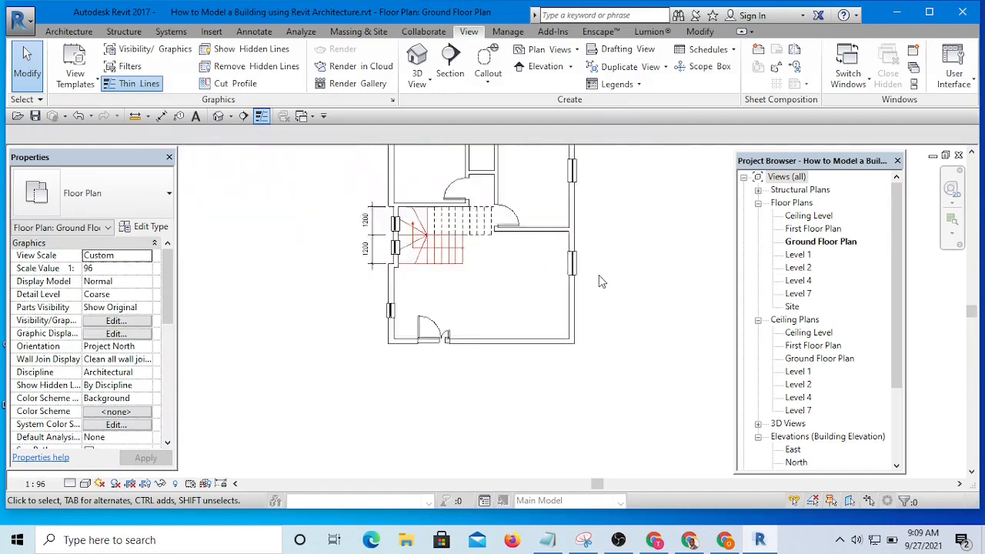
pyautogui.scroll(2, 572, 300)
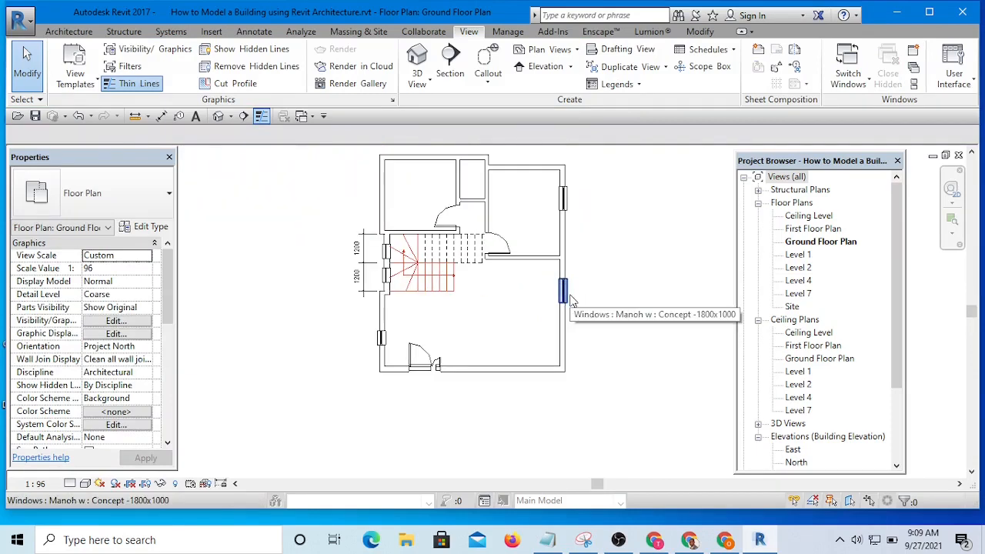
pyautogui.scroll(-2, 572, 301)
pyautogui.scroll(2, 422, 207)
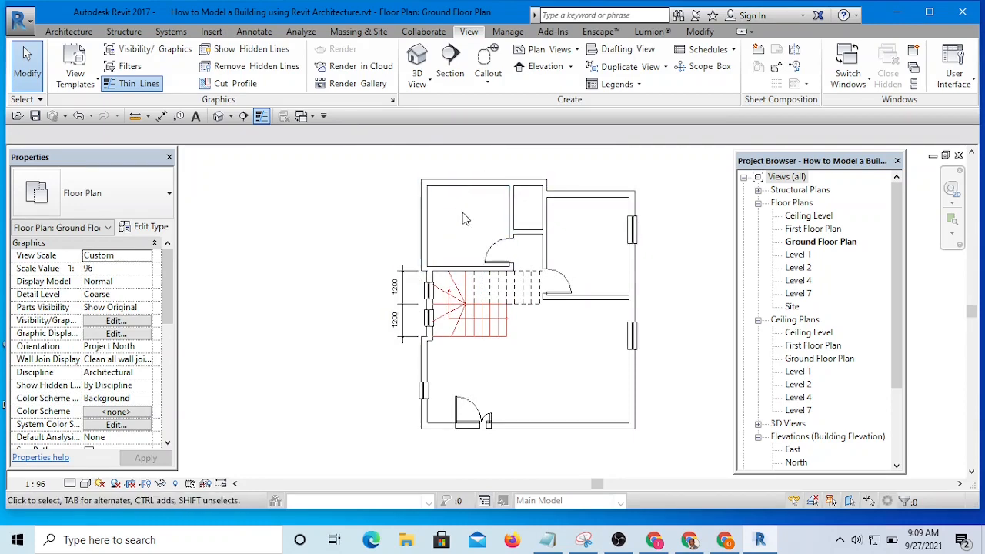
pyautogui.scroll(3, 616, 323)
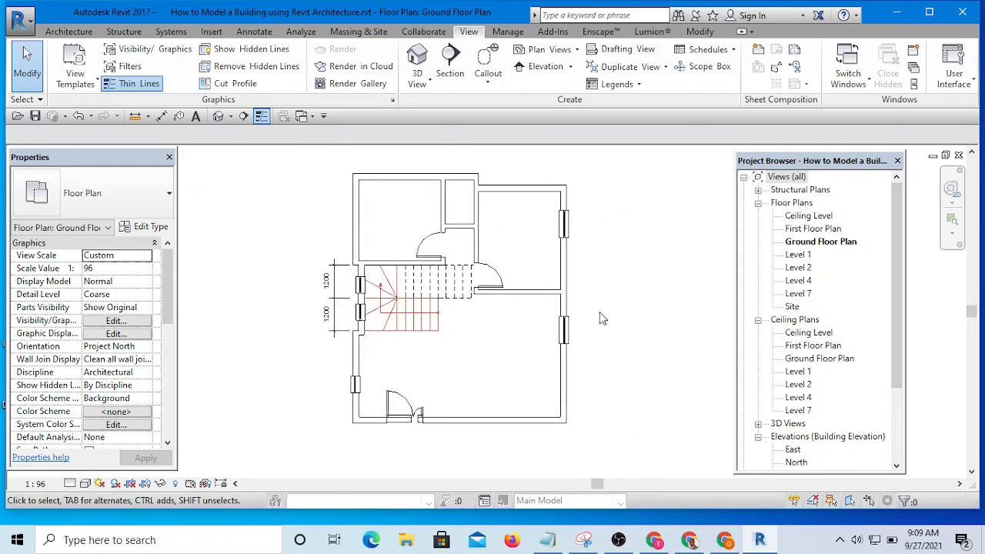
pyautogui.scroll(-3, 574, 314)
pyautogui.scroll(3, 593, 316)
# Step: Place two Concept -1800x1000 windows like the front room's in the guest-side back room, one in its side wall and one in its rear wall
pyautogui.scroll(-1, 593, 316)
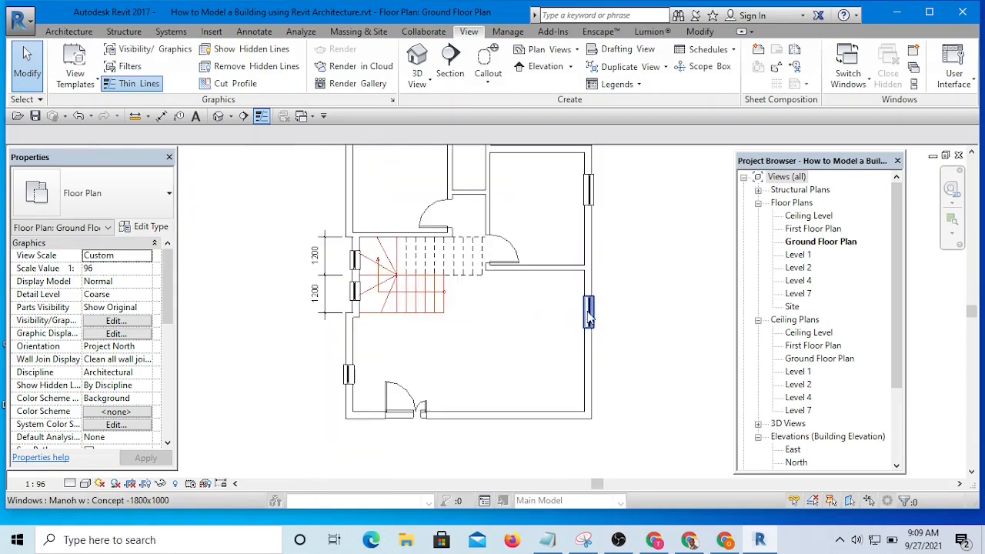
pyautogui.click(589, 316)
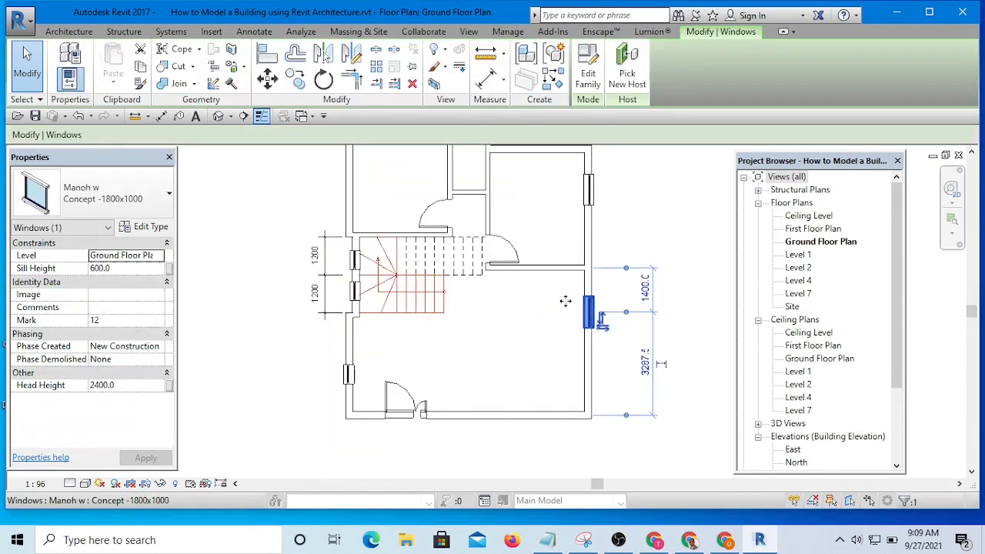
pyautogui.scroll(-2, 573, 290)
pyautogui.press('c')
pyautogui.press('s')
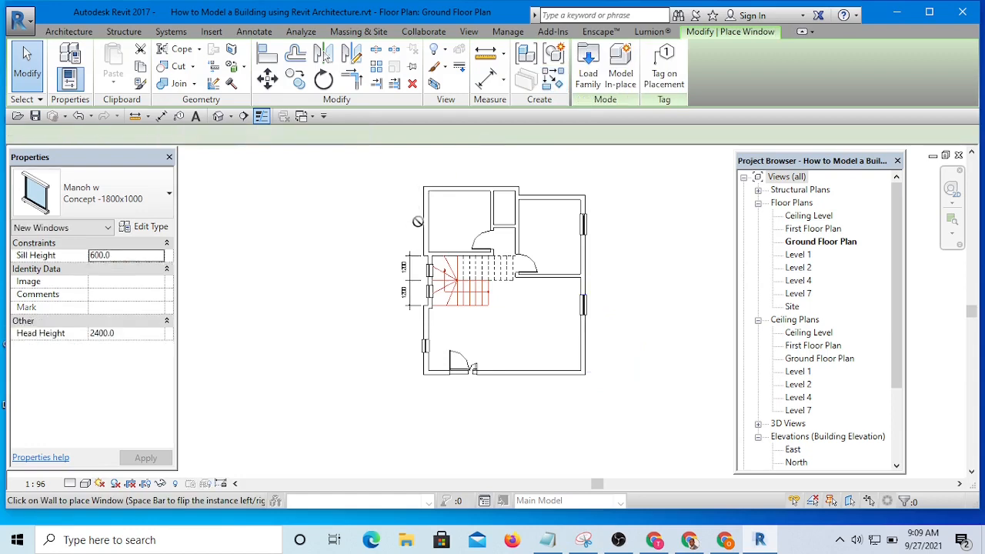
pyautogui.scroll(2, 420, 223)
pyautogui.click(422, 220)
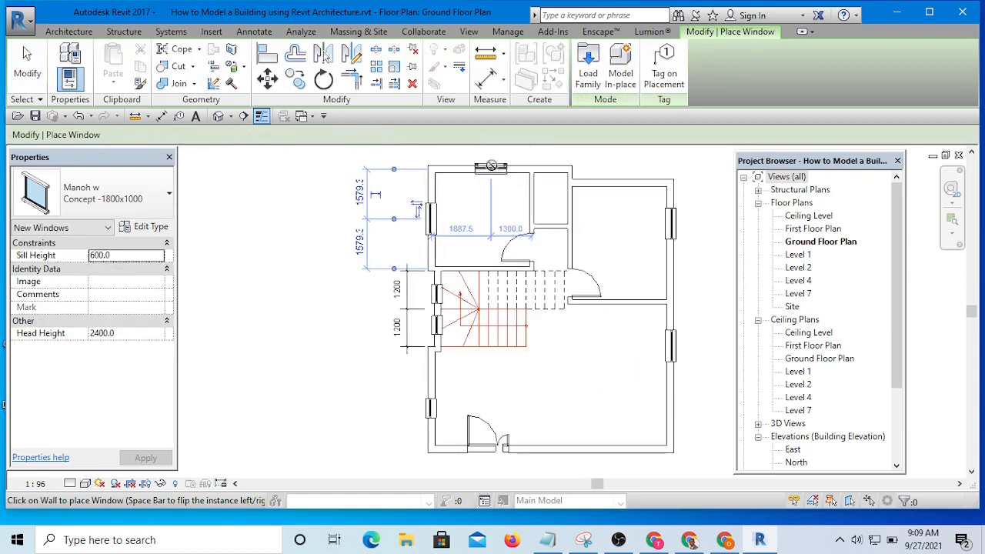
pyautogui.scroll(-2, 493, 230)
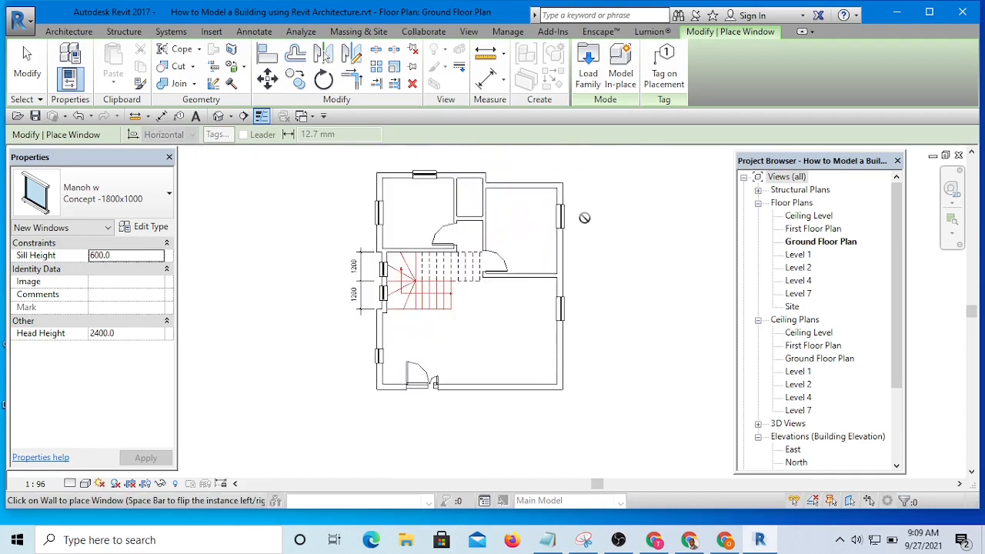
pyautogui.press('Escape')
pyautogui.press('Escape')
# Step: Place another Concept - Plain Dbl 1500x1000 window, matching the side-wall one, in the rear wall of the same back room
pyautogui.scroll(1, 574, 218)
pyautogui.click(560, 217)
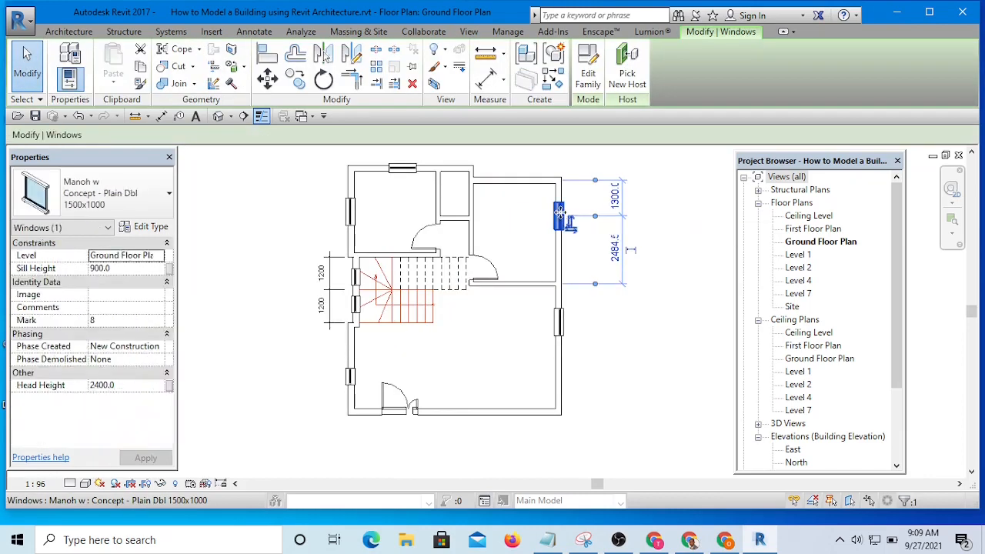
pyautogui.click(554, 80)
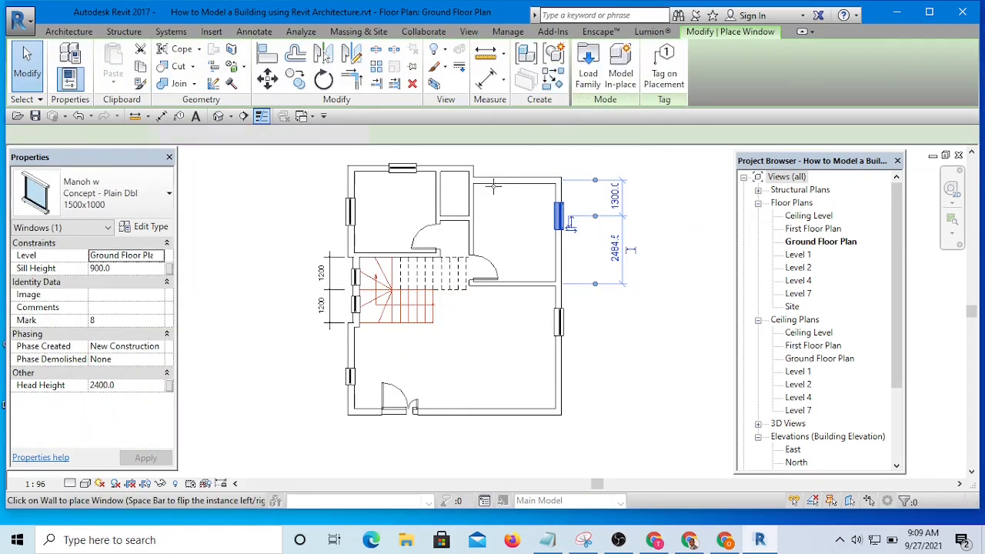
pyautogui.click(501, 178)
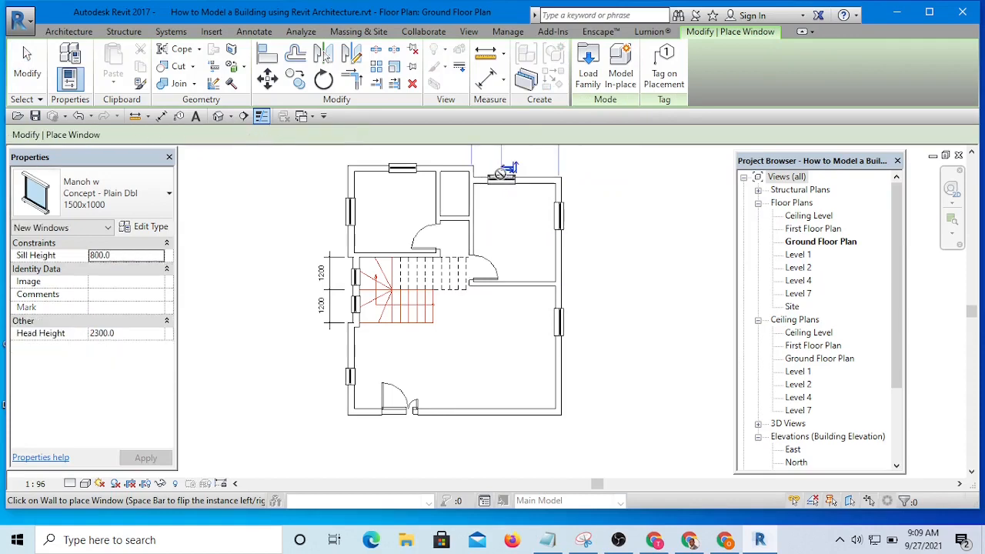
pyautogui.press('Escape')
pyautogui.press('Escape')
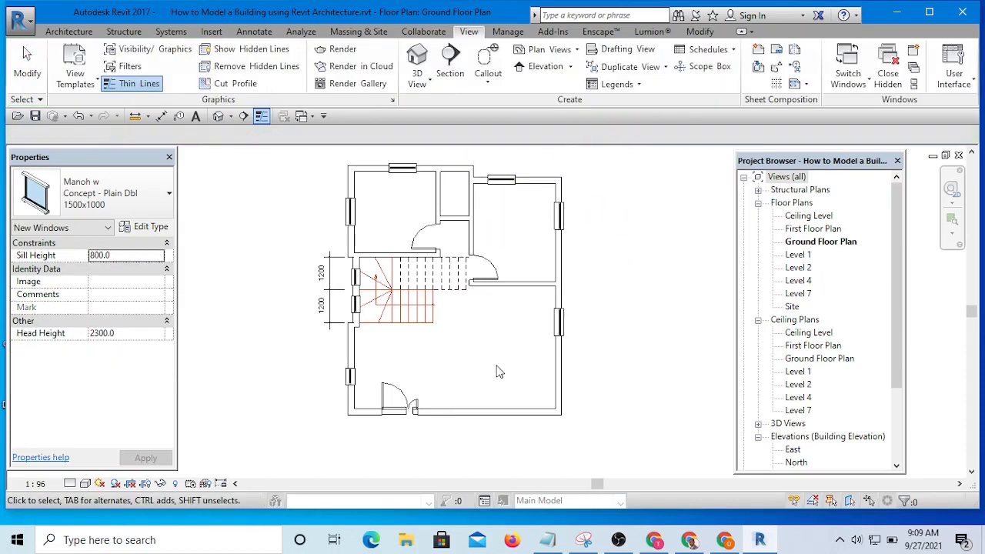
# Step: Switch to the reference project Pst Peter2.rvt and open its GROUND FLOOR PLAN
pyautogui.moveTo(502, 371); pyautogui.dragTo(491, 295, button='middle')
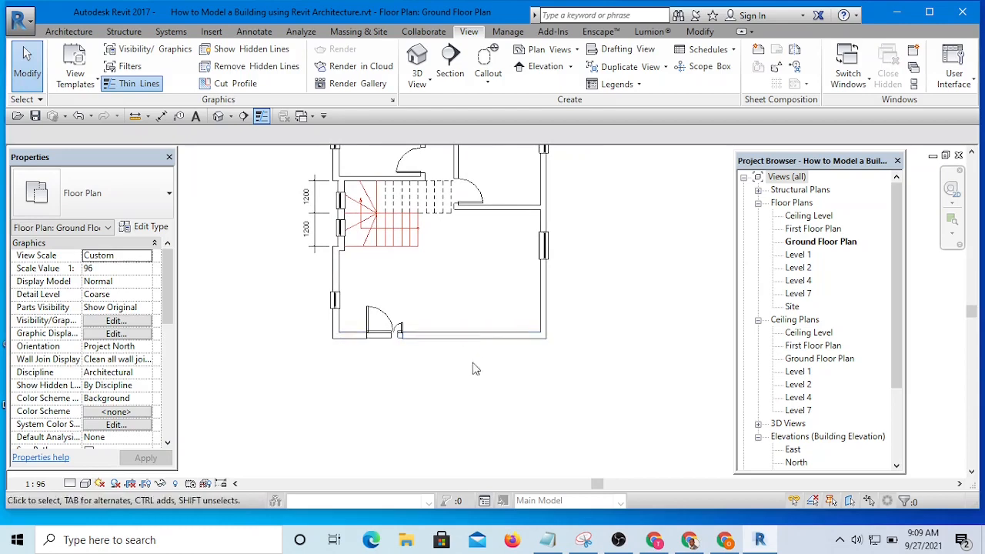
pyautogui.click(313, 117)
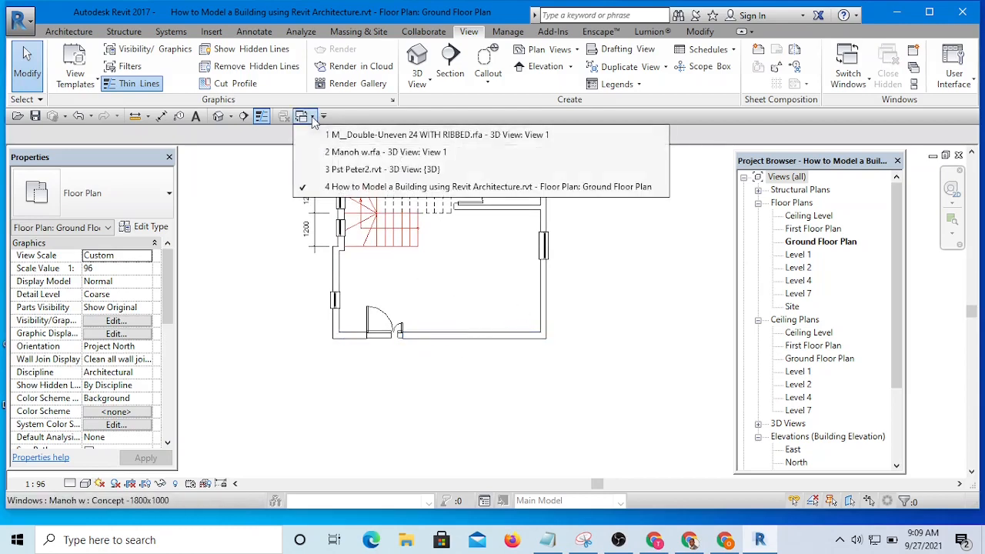
pyautogui.click(374, 171)
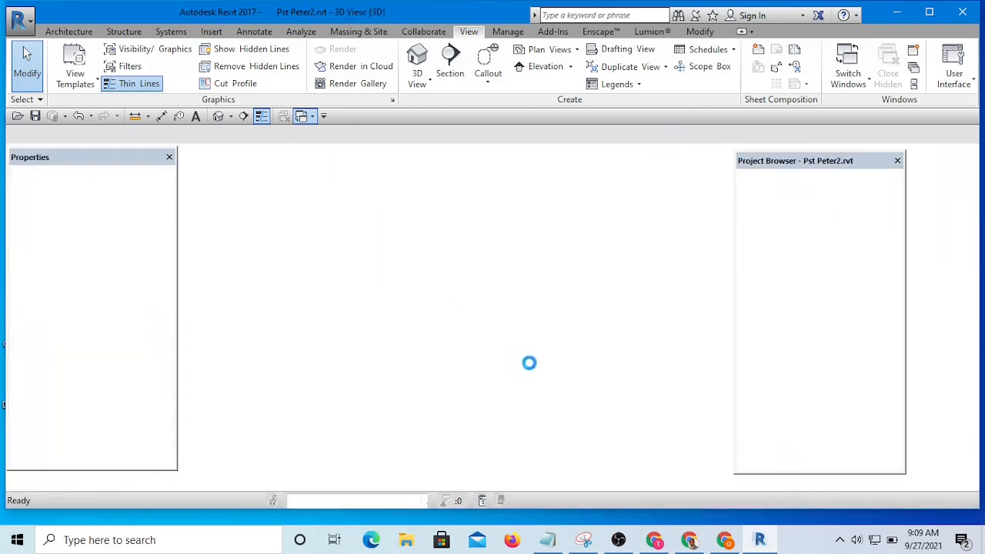
pyautogui.scroll(4, 492, 377)
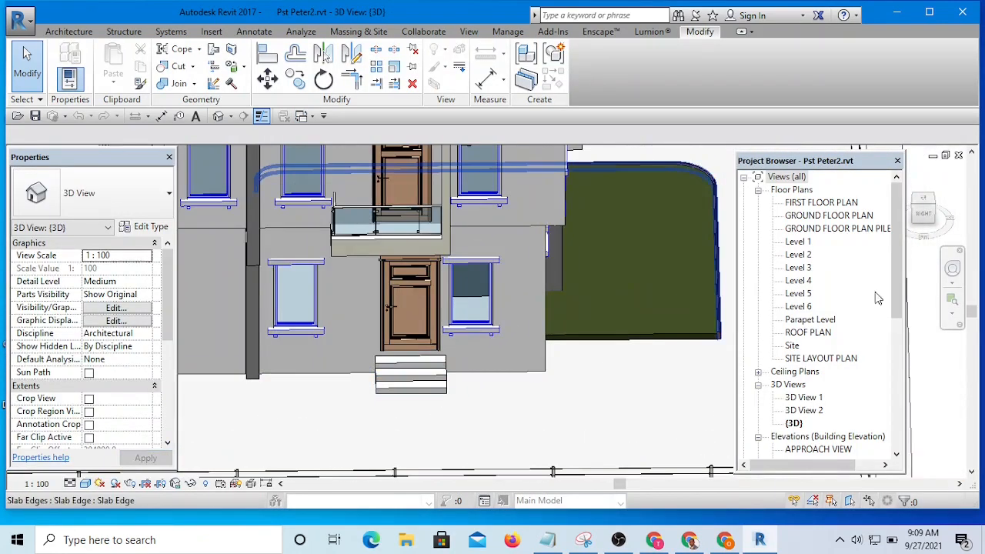
pyautogui.doubleClick(832, 218)
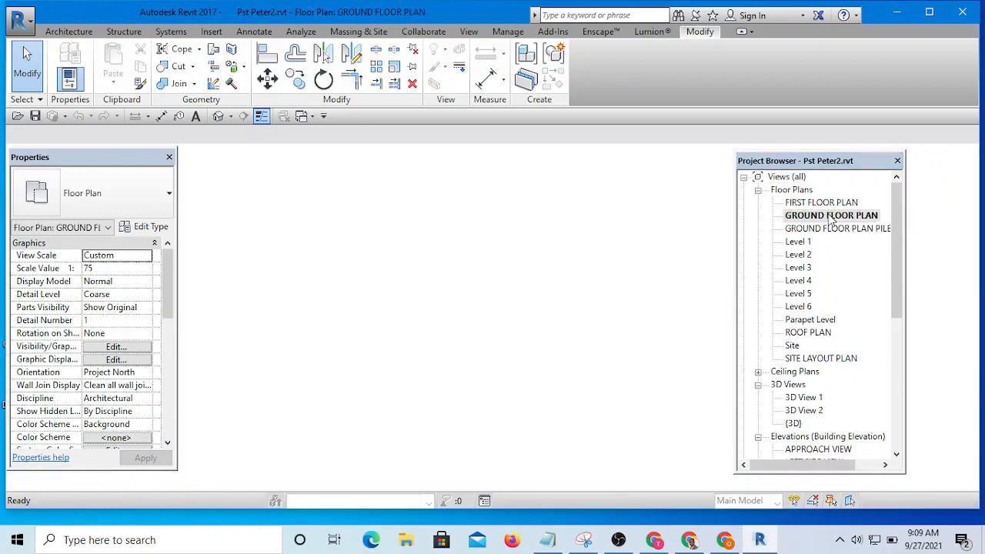
# Step: Examine the curtain wall in the main lounge's front wall on the reference floor plan
pyautogui.scroll(10, 423, 375)
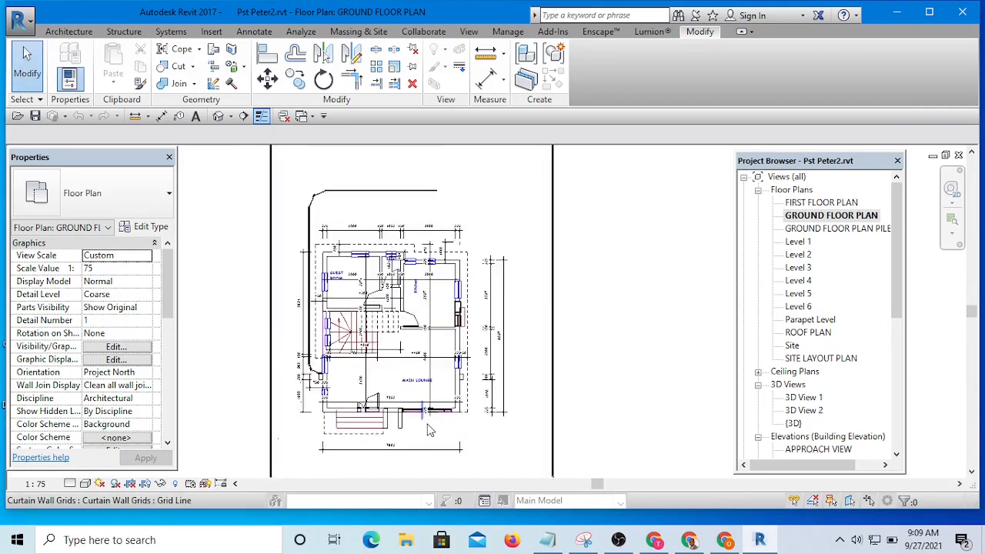
pyautogui.scroll(-5, 424, 376)
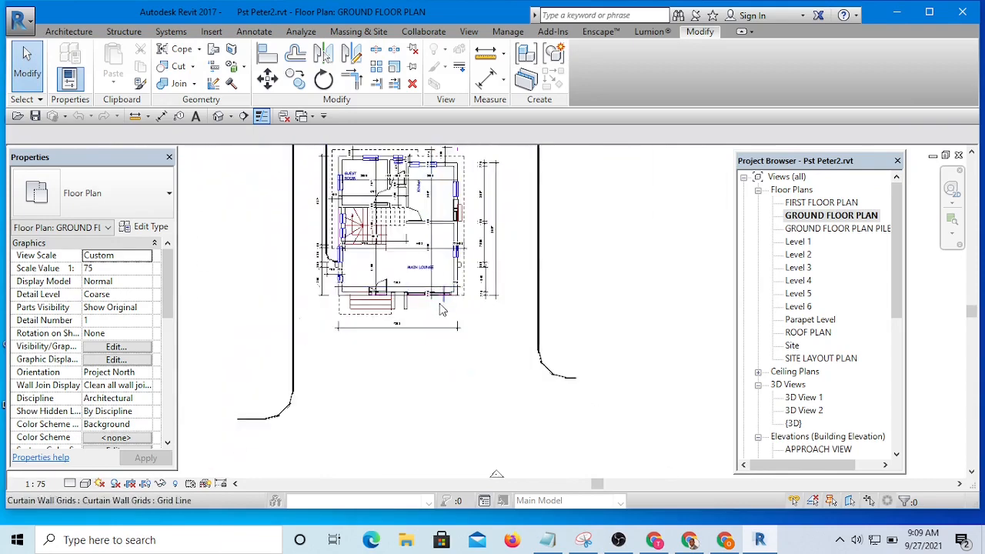
pyautogui.scroll(2, 432, 362)
pyautogui.moveTo(461, 321); pyautogui.dragTo(446, 376, button='middle')
pyautogui.scroll(4, 384, 331)
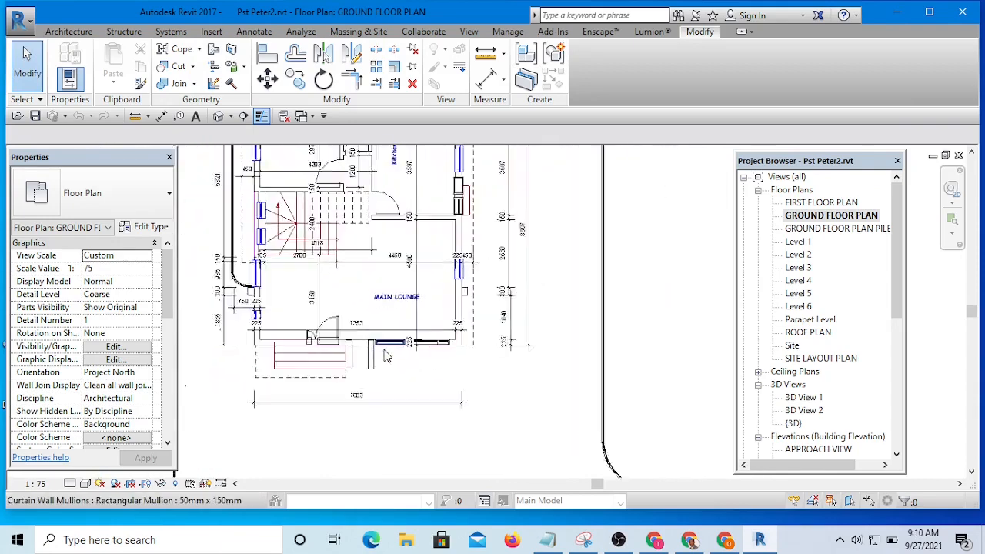
pyautogui.press('Tab')
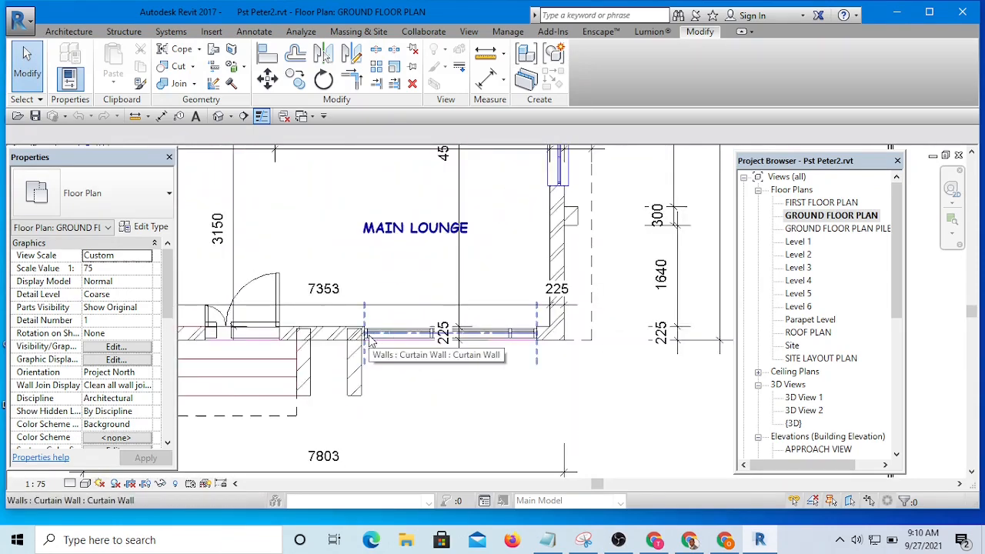
# Step: Examine the ground-floor curtain wall beside the main entrance in the reference building's 3D view, from the front and at an angle
pyautogui.click(218, 116)
pyautogui.scroll(-6, 458, 297)
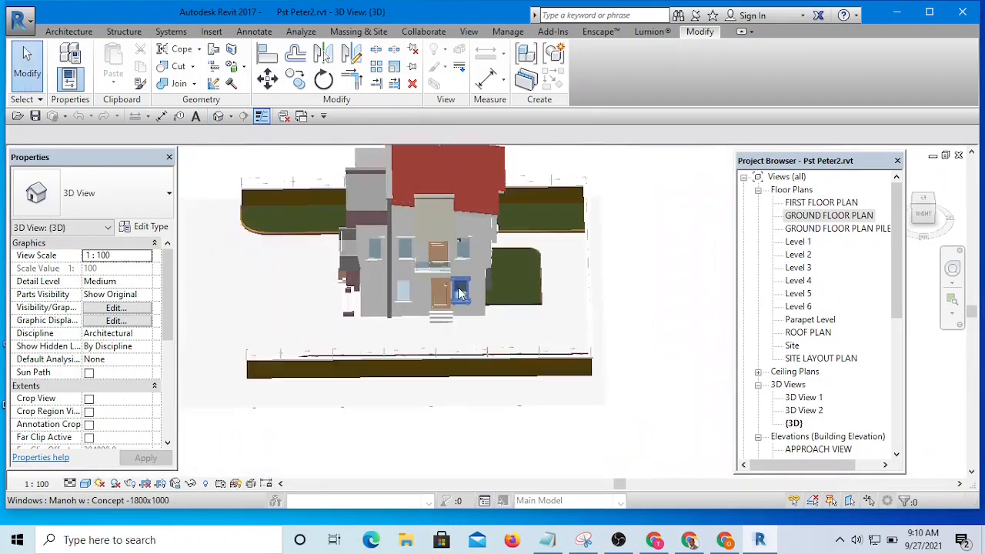
pyautogui.keyDown('shift'); pyautogui.moveTo(356, 320); pyautogui.dragTo(376, 279, button='middle'); pyautogui.keyUp('shift')
pyautogui.scroll(5, 377, 279)
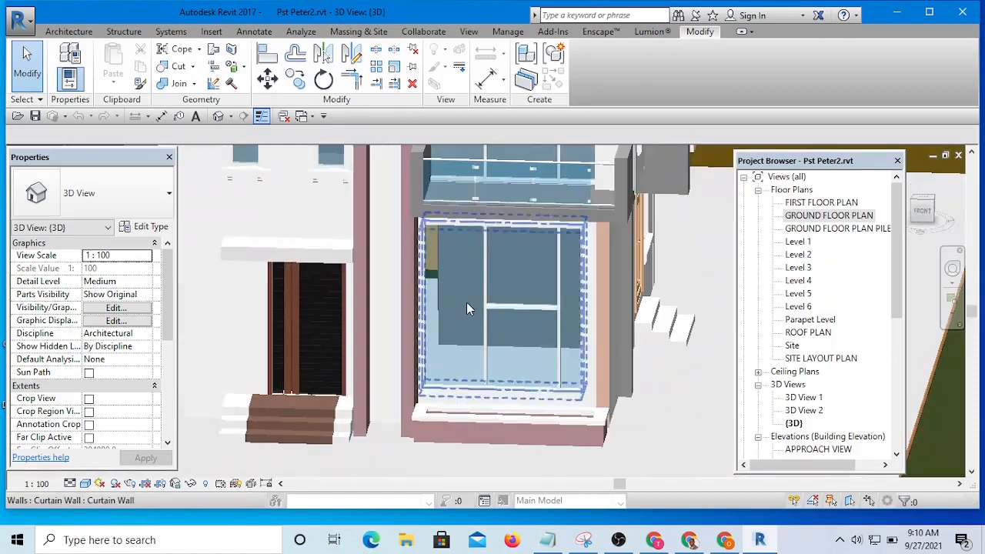
pyautogui.scroll(-2, 466, 303)
pyautogui.keyDown('shift'); pyautogui.moveTo(470, 381); pyautogui.dragTo(498, 389, button='middle'); pyautogui.keyUp('shift')
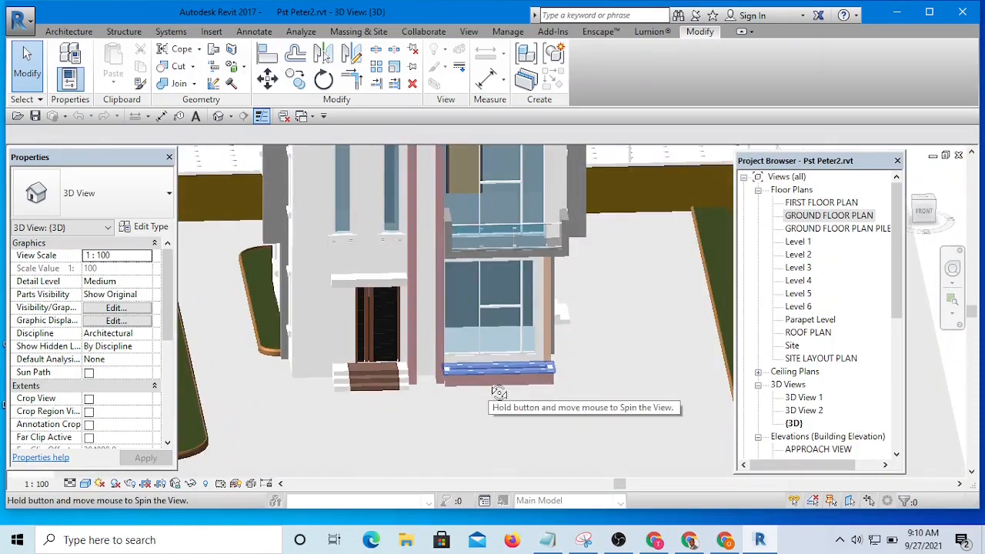
pyautogui.scroll(4, 498, 389)
pyautogui.scroll(-6, 499, 323)
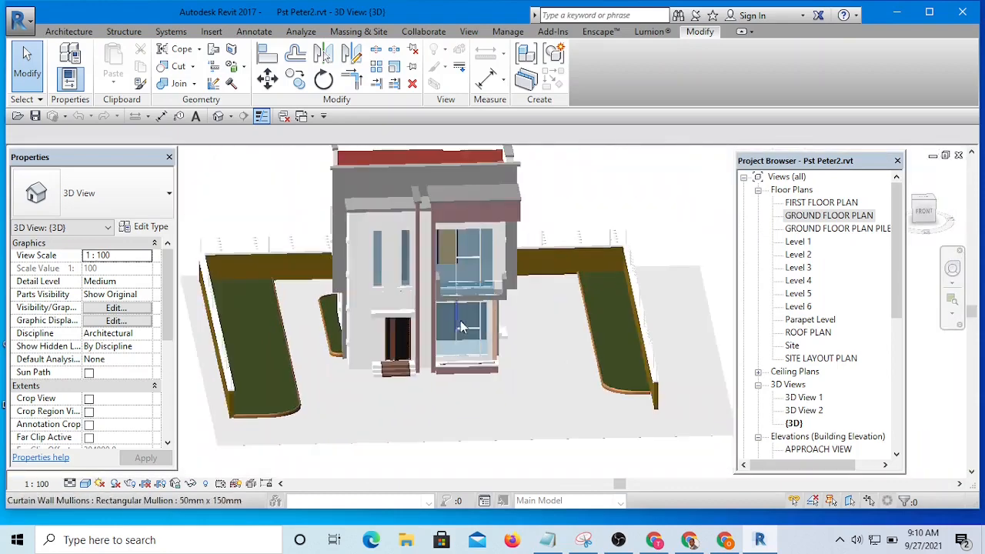
pyautogui.scroll(3, 464, 264)
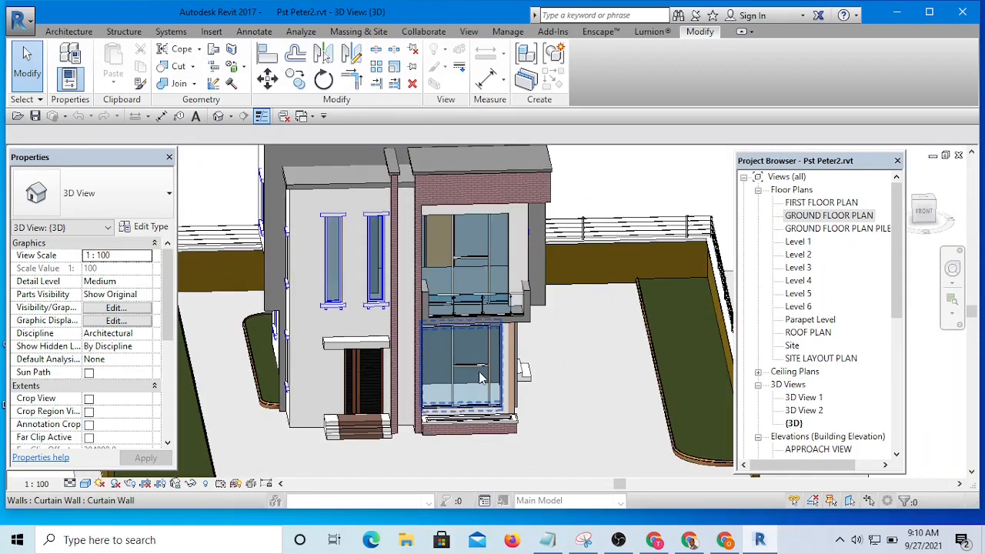
pyautogui.scroll(3, 492, 373)
pyautogui.scroll(-2, 497, 360)
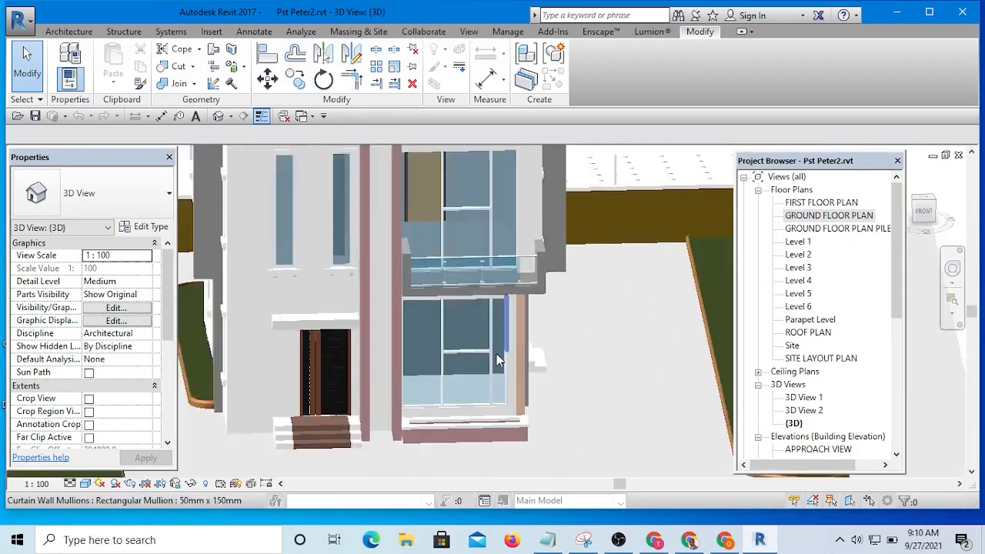
pyautogui.moveTo(496, 360)
pyautogui.keyDown('shift'); pyautogui.mouseDown(button='middle')
pyautogui.moveTo(408, 350)
pyautogui.moveTo(564, 378)
pyautogui.moveTo(585, 370)
pyautogui.mouseUp(button='middle'); pyautogui.keyUp('shift')
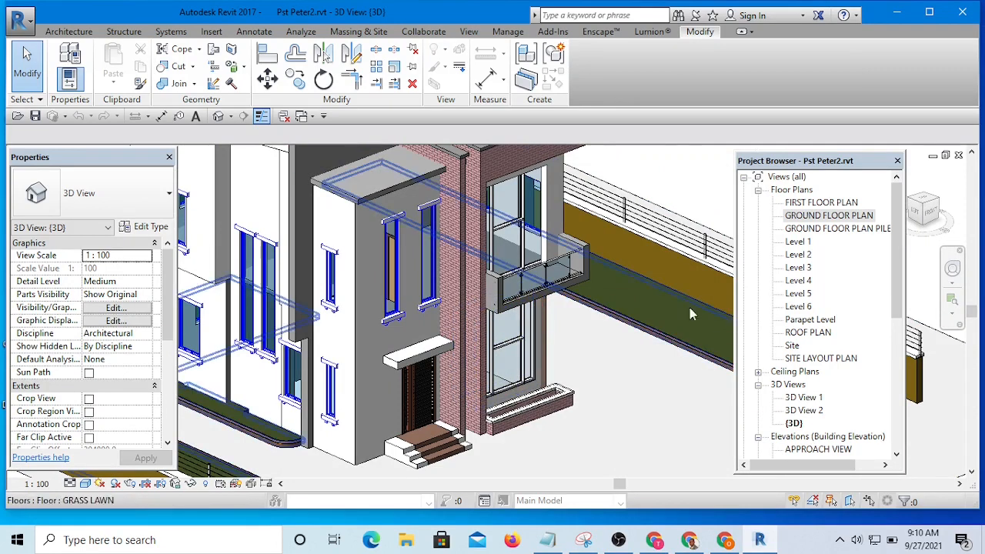
# Step: Return to the Ground Floor Plan of the building model and examine the front wall between the entrance door and the far corner
pyautogui.click(311, 117)
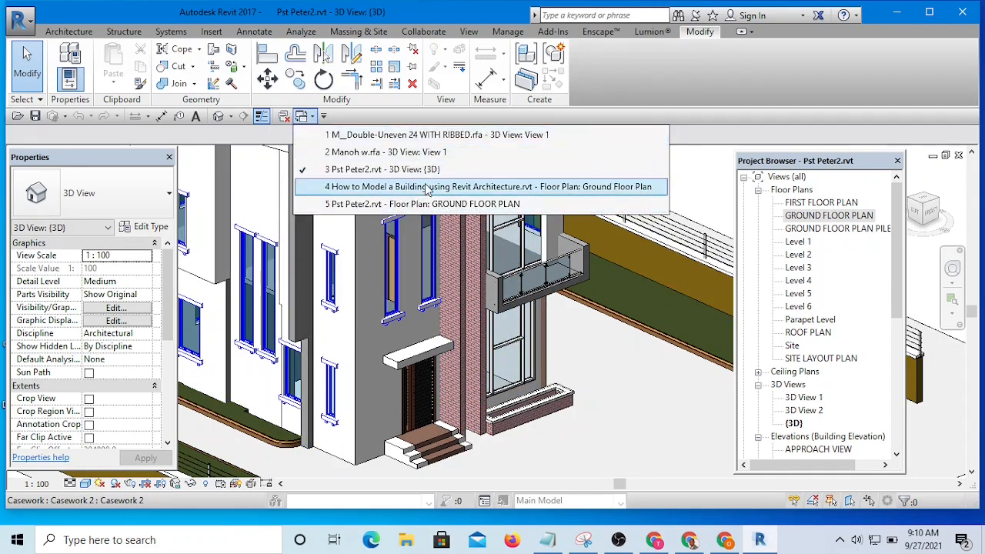
pyautogui.click(429, 187)
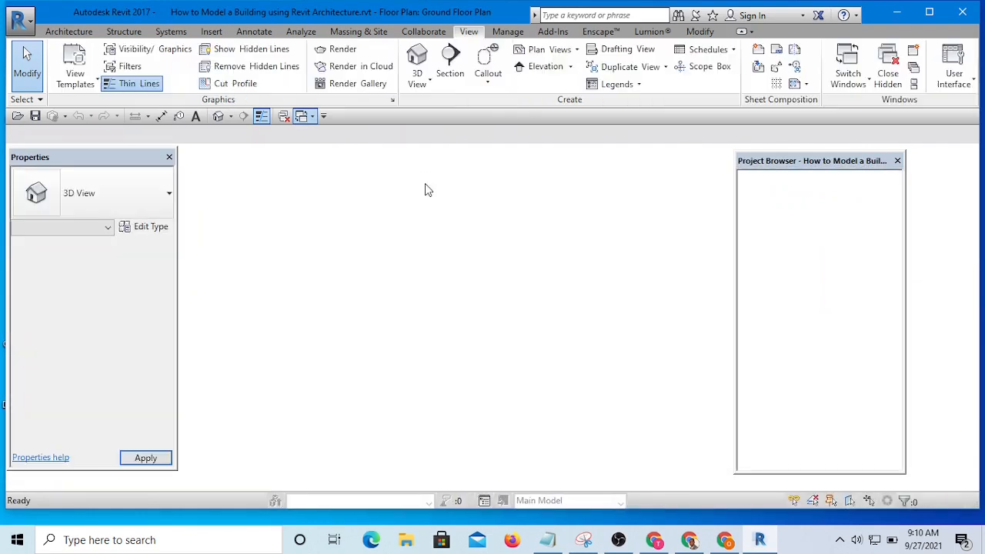
pyautogui.scroll(4, 462, 348)
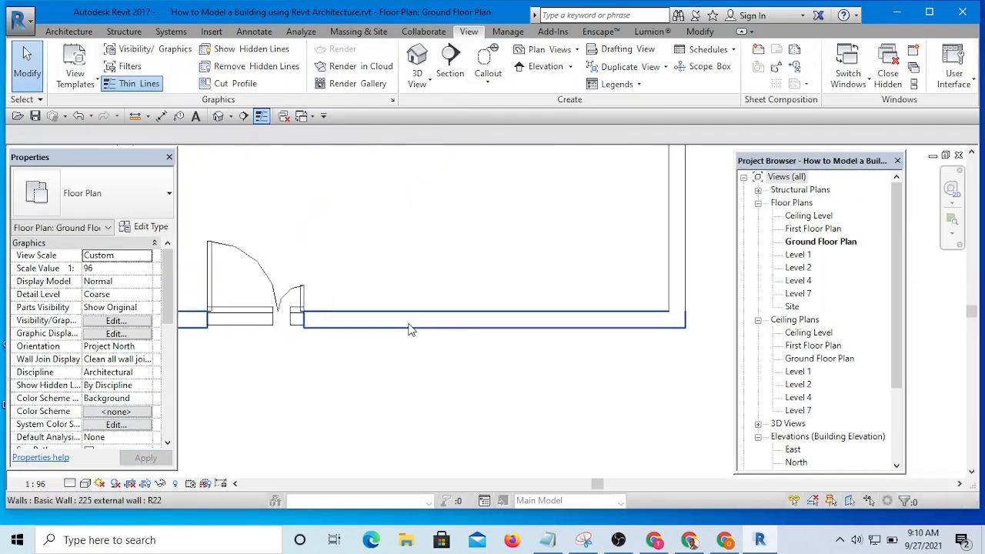
pyautogui.scroll(1, 410, 330)
pyautogui.scroll(-8, 416, 252)
pyautogui.moveTo(414, 284); pyautogui.dragTo(411, 352, button='middle')
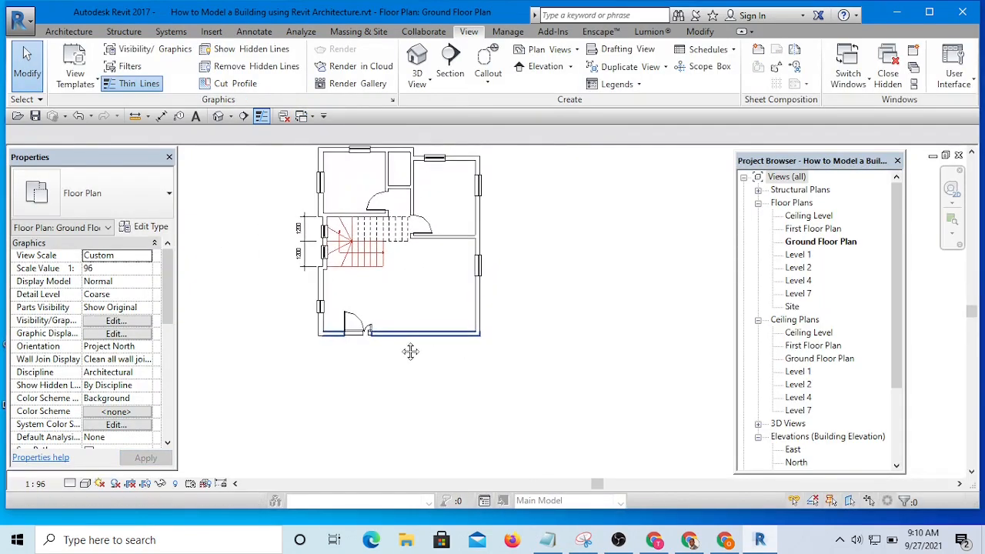
pyautogui.scroll(3, 396, 314)
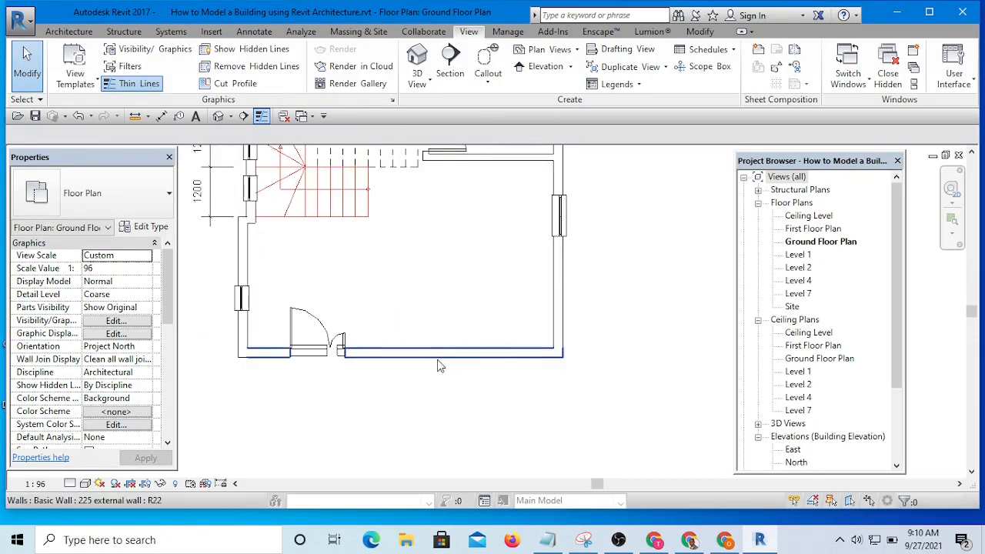
pyautogui.scroll(-1, 454, 356)
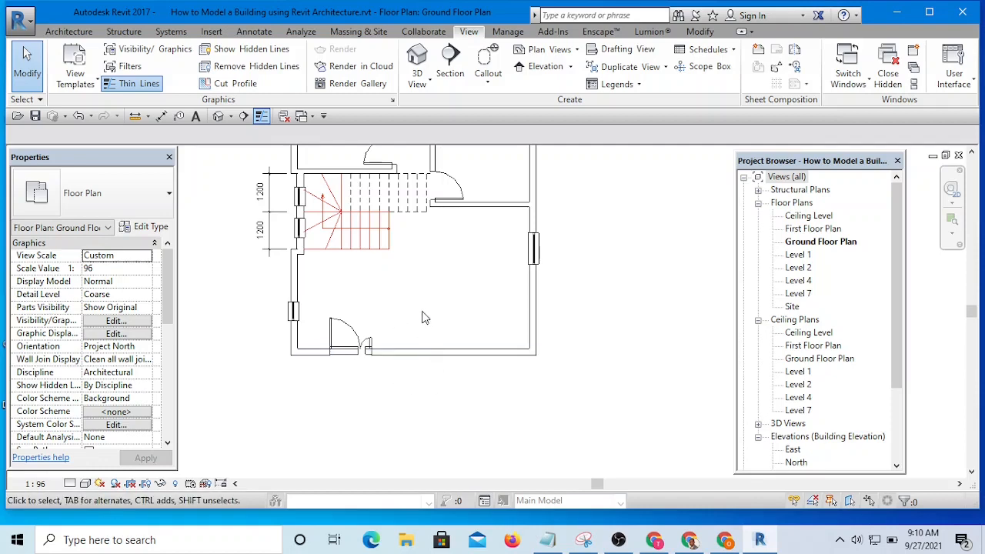
# Step: Examine the lounge, its entrance door and the surrounding outer walls on the ground floor plan
pyautogui.scroll(2, 422, 315)
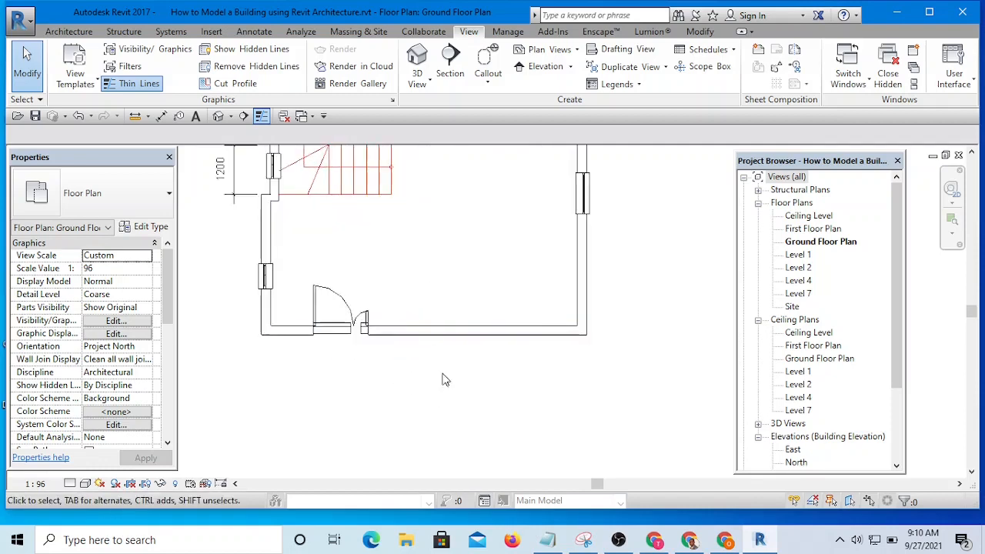
pyautogui.scroll(-2, 472, 336)
pyautogui.moveTo(471, 339); pyautogui.dragTo(467, 341, button='middle')
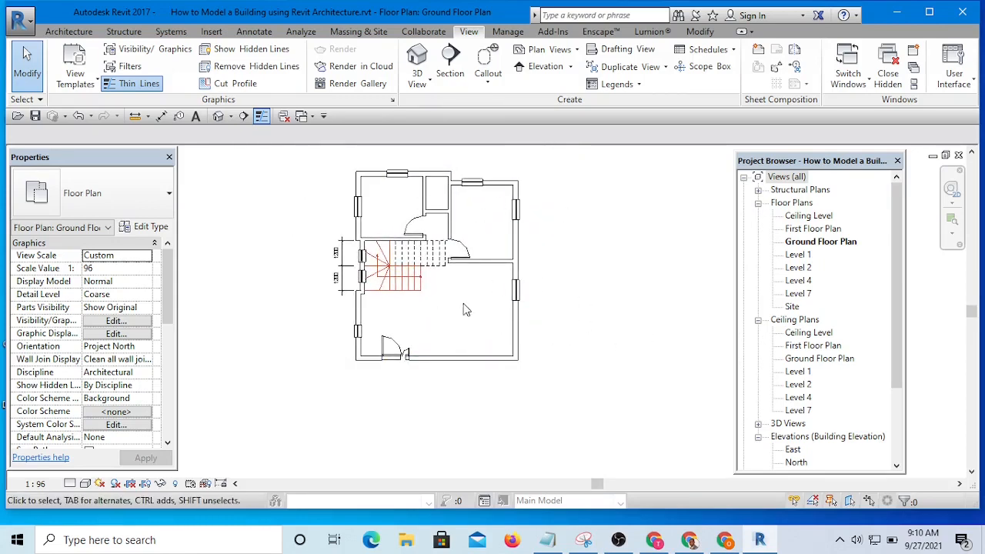
pyautogui.scroll(4, 445, 206)
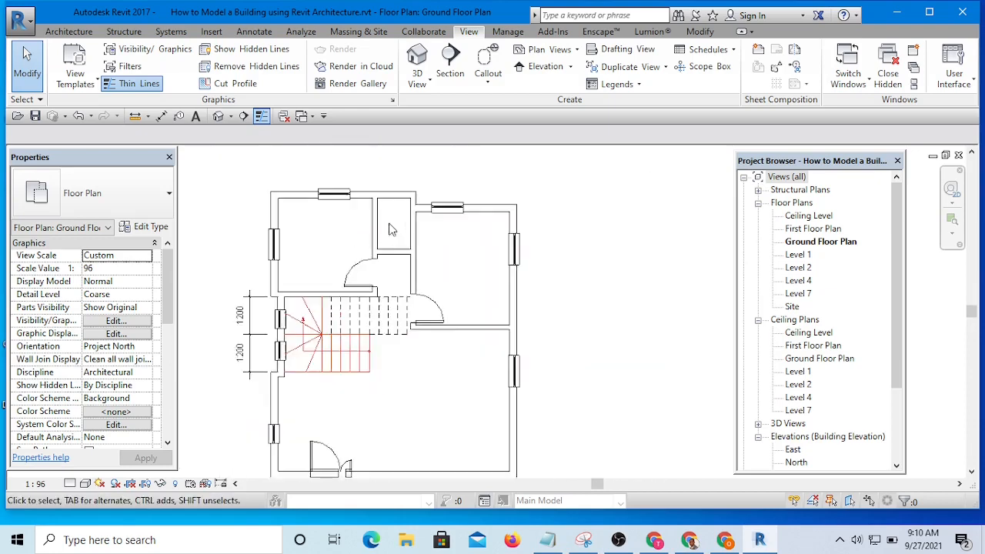
pyautogui.scroll(-5, 434, 273)
pyautogui.scroll(3, 424, 301)
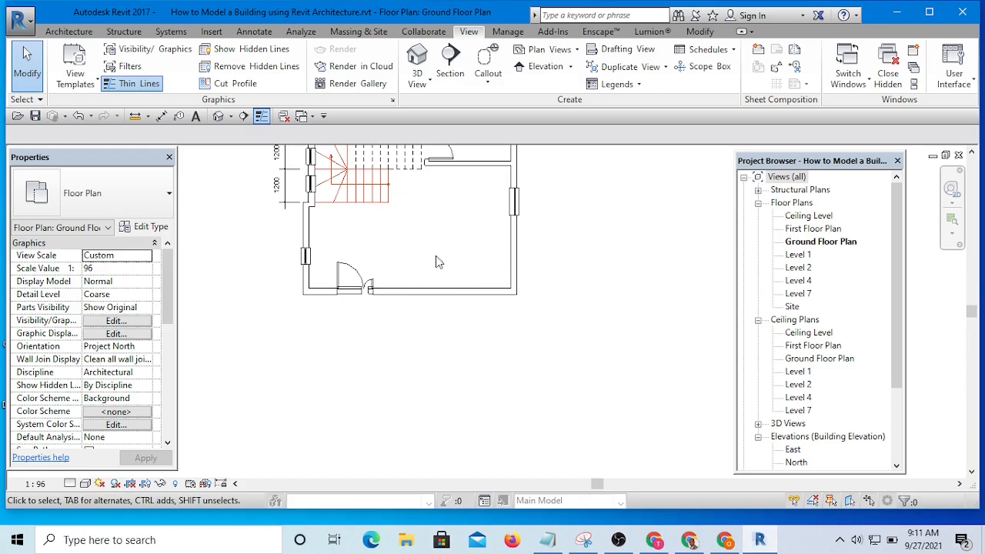
pyautogui.moveTo(438, 262); pyautogui.dragTo(433, 322, button='middle')
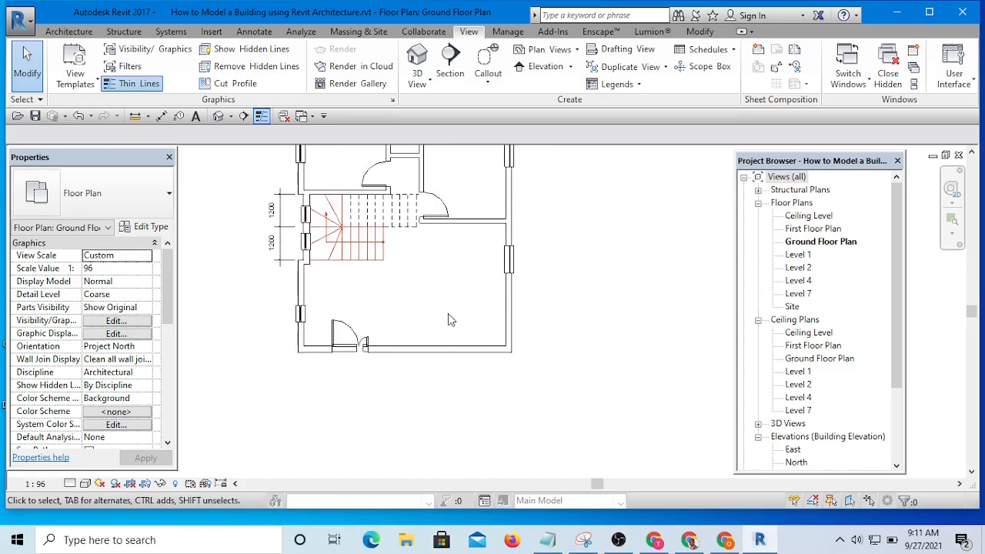
pyautogui.moveTo(447, 300); pyautogui.dragTo(440, 328, button='middle')
pyautogui.scroll(-1, 435, 289)
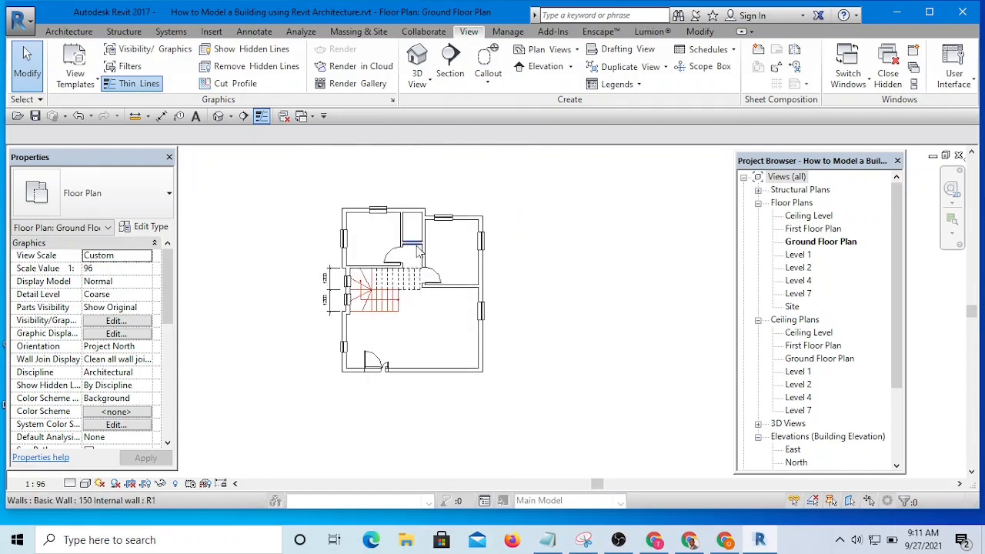
# Step: Examine the small enclosed room between the rear rooms and the outer wall opposite the staircase on the ground floor plan
pyautogui.scroll(2, 415, 234)
pyautogui.scroll(-3, 414, 228)
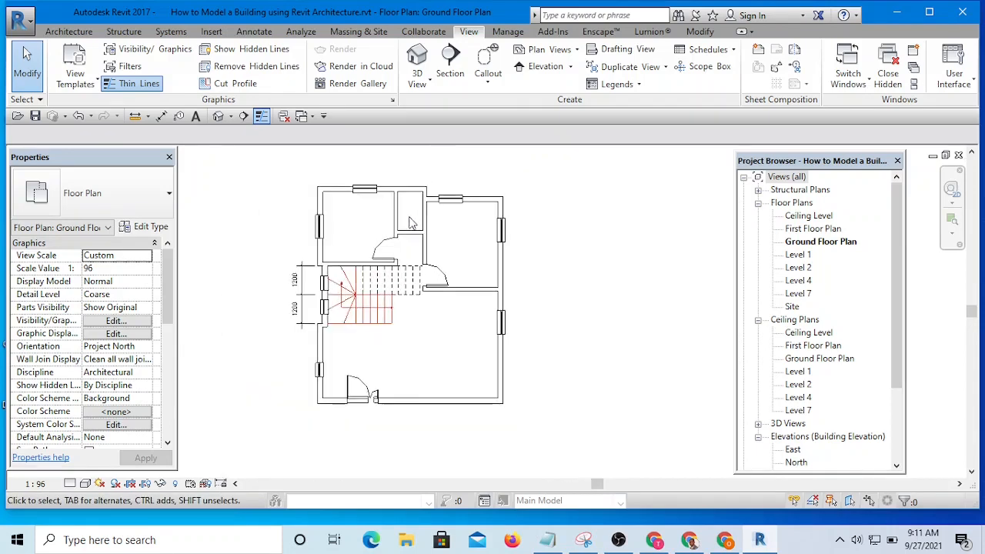
pyautogui.scroll(3, 408, 250)
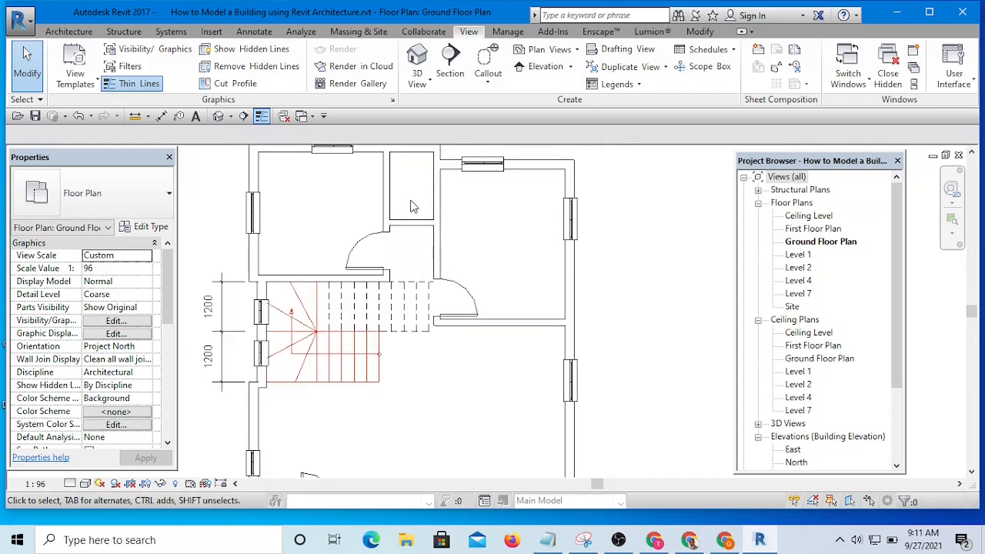
pyautogui.moveTo(412, 206); pyautogui.dragTo(424, 228, button='middle')
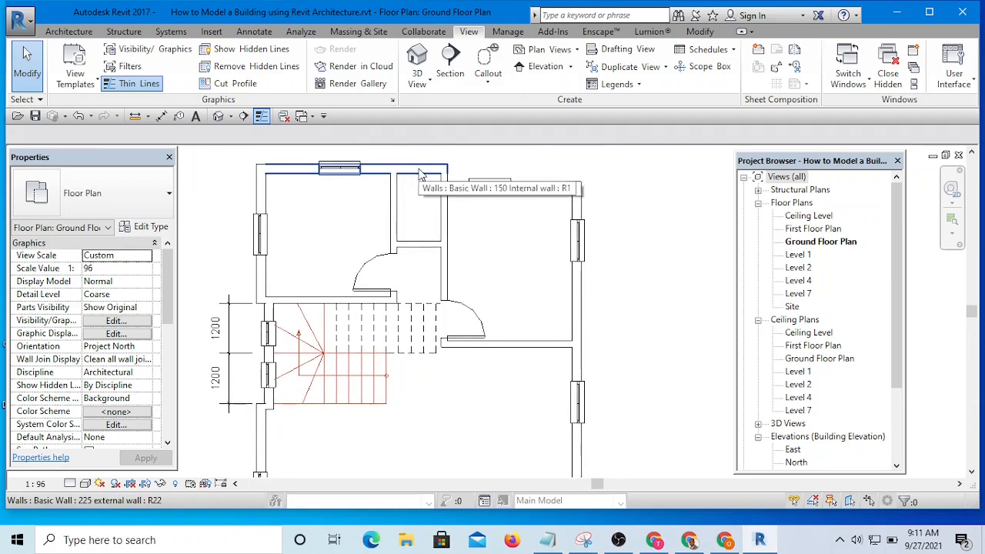
pyautogui.scroll(-3, 421, 175)
pyautogui.scroll(4, 417, 187)
pyautogui.scroll(-1, 416, 189)
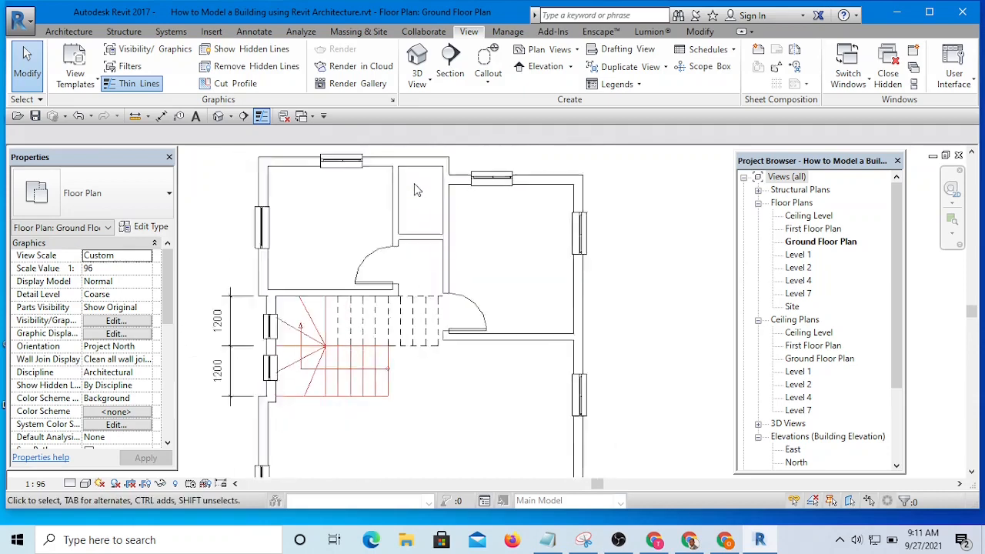
pyautogui.scroll(-1, 417, 189)
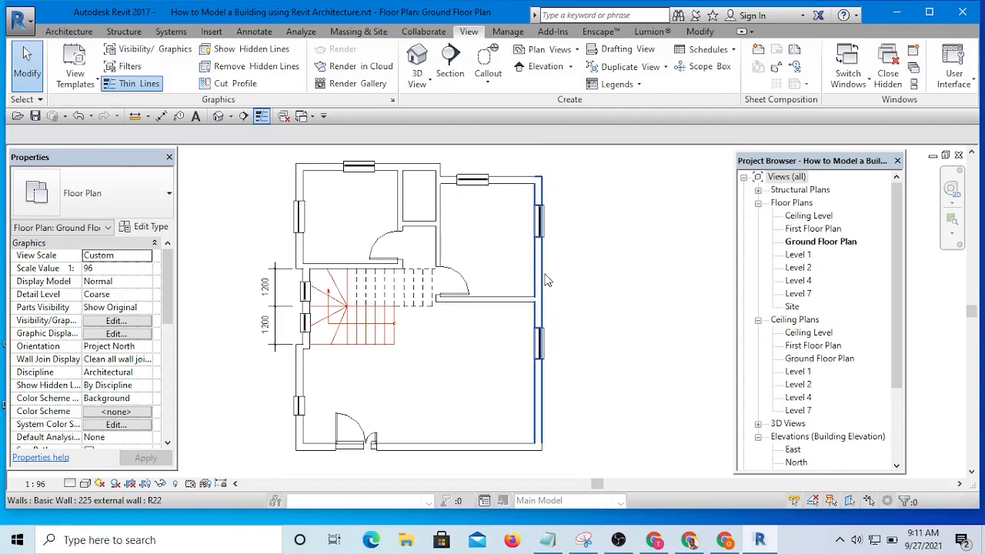
pyautogui.scroll(-2, 544, 273)
pyautogui.scroll(3, 544, 273)
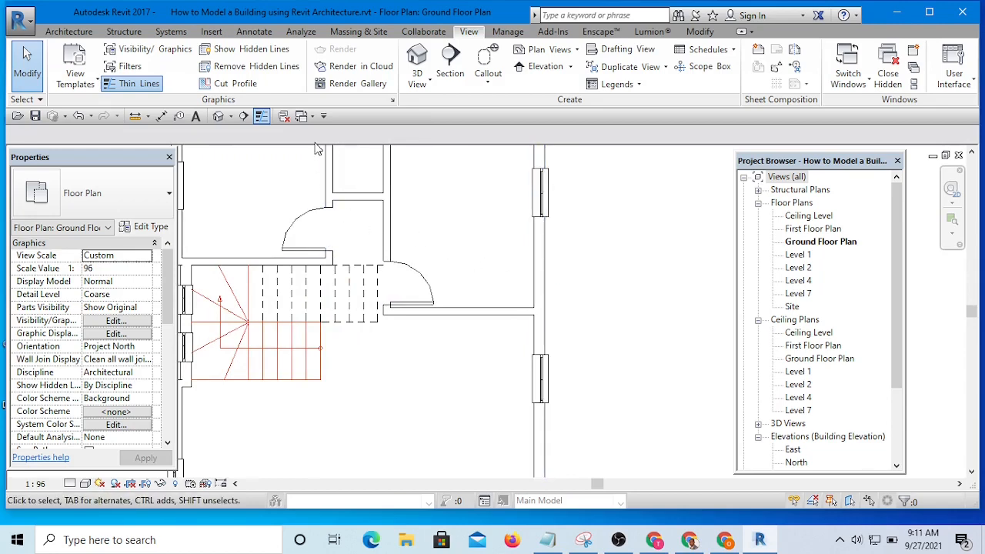
# Step: Switch to the {3D} view of Pst Peter2.rvt and examine the ground-floor side door above the three exterior steps
pyautogui.click(314, 117)
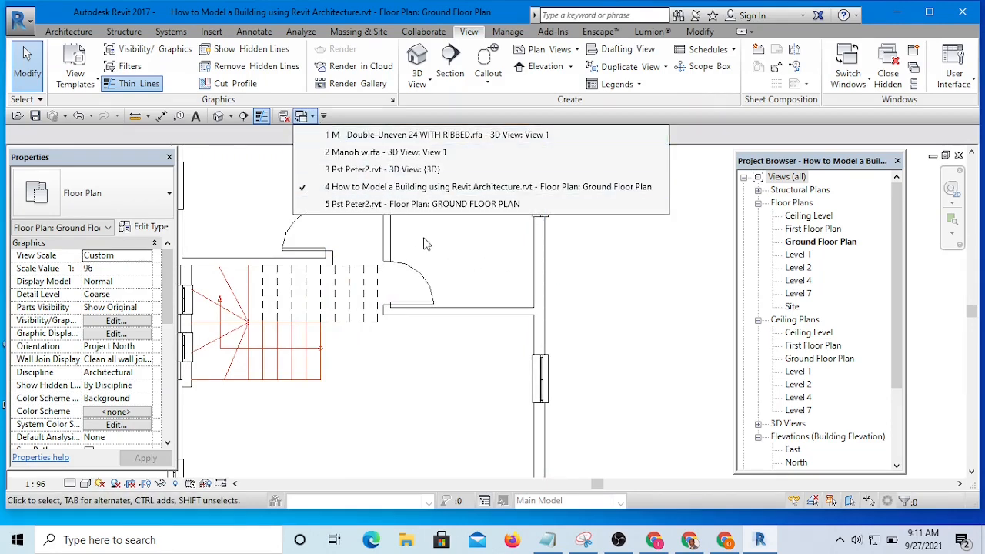
pyautogui.click(376, 171)
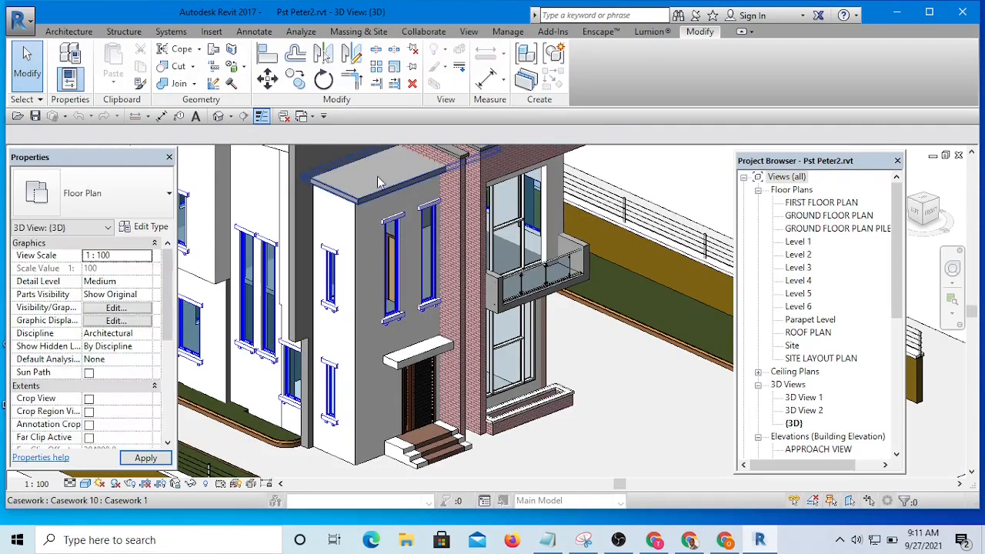
pyautogui.scroll(-4, 604, 310)
pyautogui.keyDown('shift'); pyautogui.moveTo(606, 311); pyautogui.dragTo(620, 329, button='middle'); pyautogui.keyUp('shift')
pyautogui.scroll(6, 627, 327)
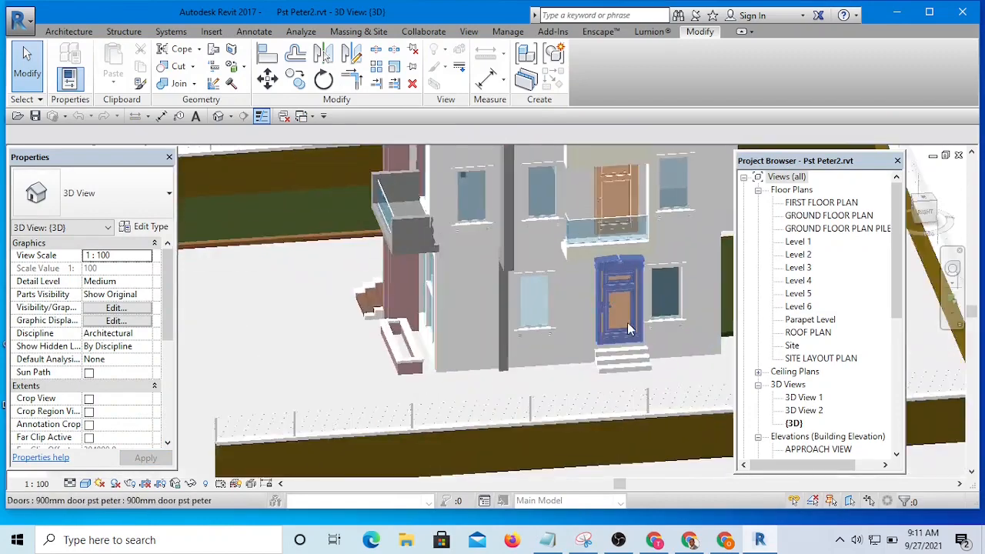
pyautogui.scroll(-2, 462, 339)
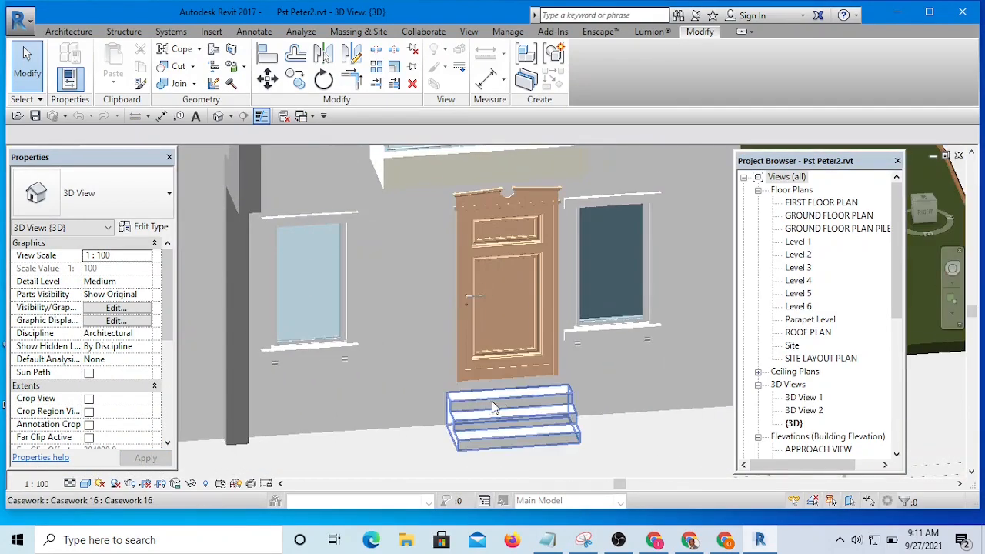
pyautogui.scroll(-3, 347, 357)
pyautogui.keyDown('shift'); pyautogui.moveTo(347, 357); pyautogui.dragTo(416, 361, button='middle'); pyautogui.keyUp('shift')
pyautogui.scroll(6, 409, 359)
pyautogui.scroll(-6, 427, 381)
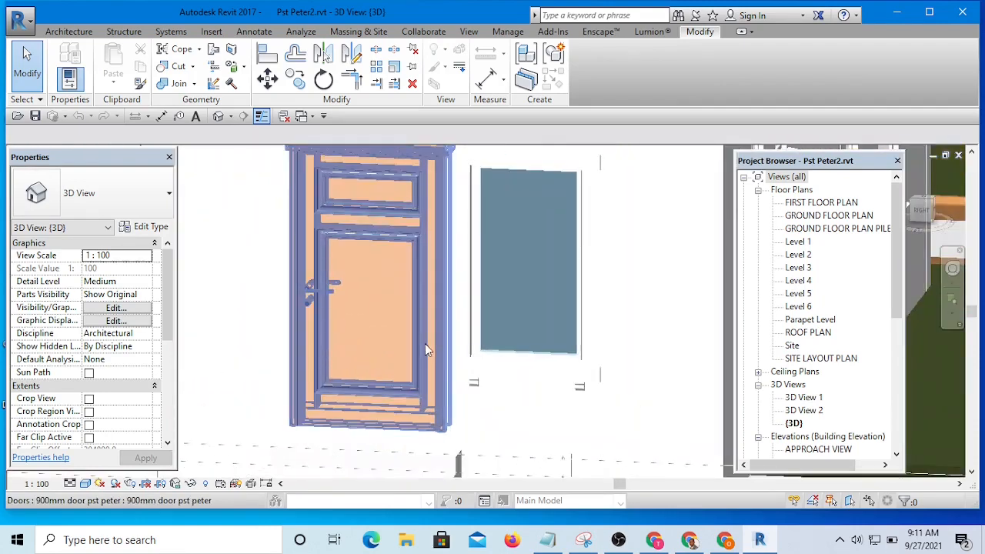
pyautogui.keyDown('shift'); pyautogui.moveTo(427, 380); pyautogui.dragTo(535, 380, button='middle'); pyautogui.keyUp('shift')
pyautogui.scroll(-5, 462, 368)
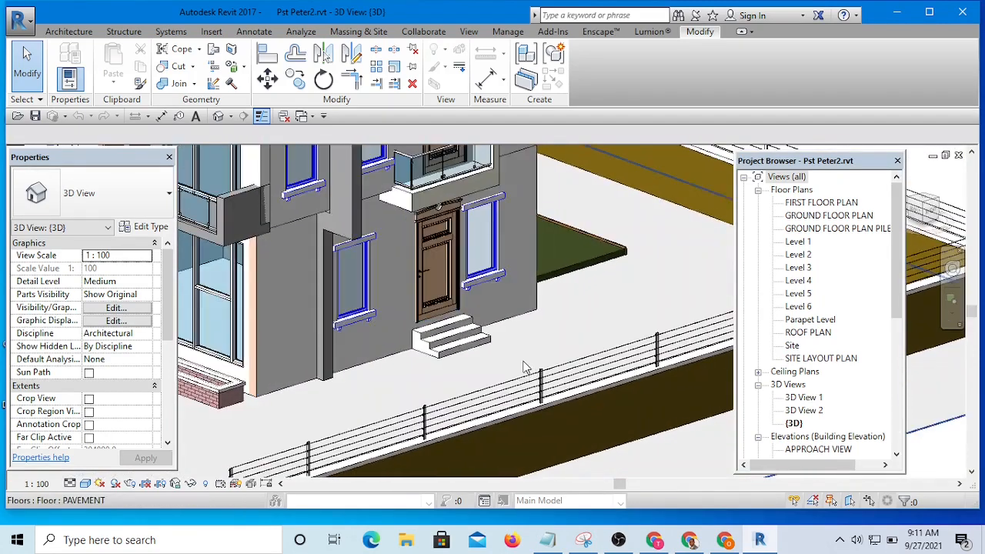
pyautogui.scroll(5, 424, 308)
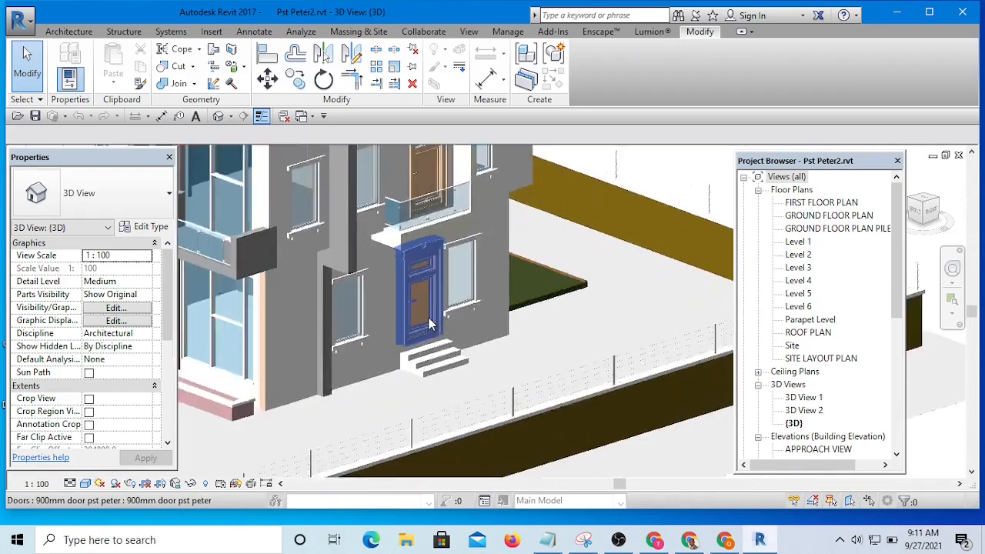
# Step: Open the side door's family, 900mm door pst peter, for editing and load it into How to Model a Building using Revit Architecture.rvt
pyautogui.click(421, 278)
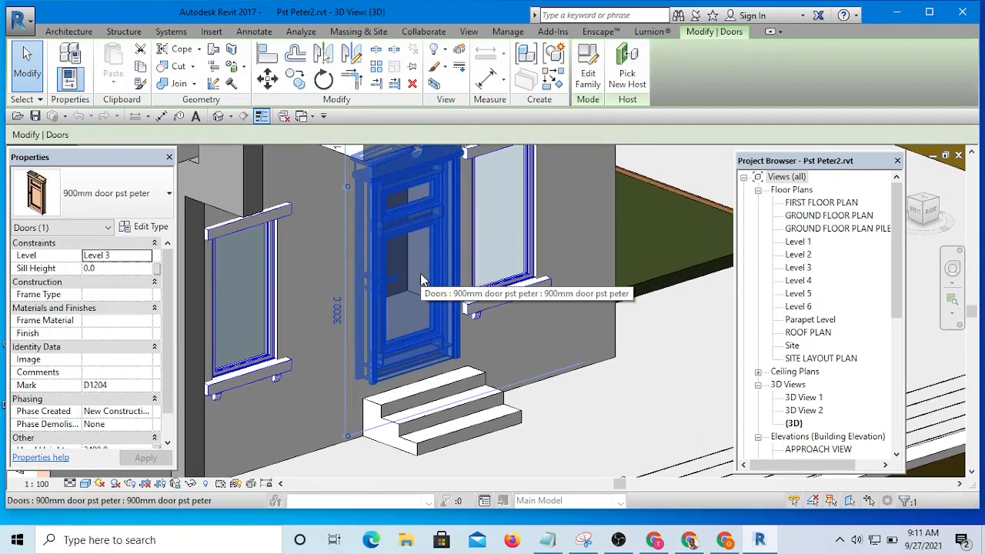
pyautogui.click(590, 77)
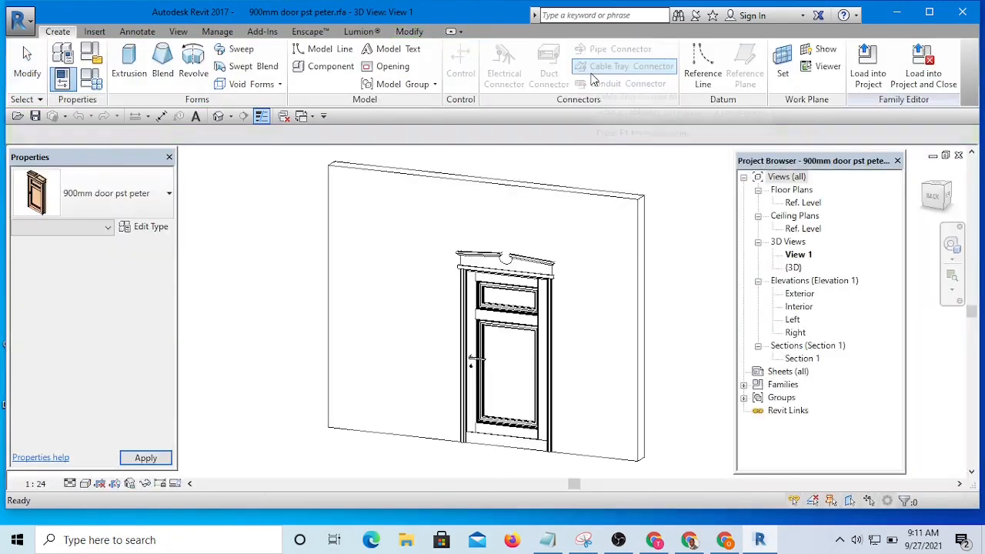
pyautogui.click(869, 73)
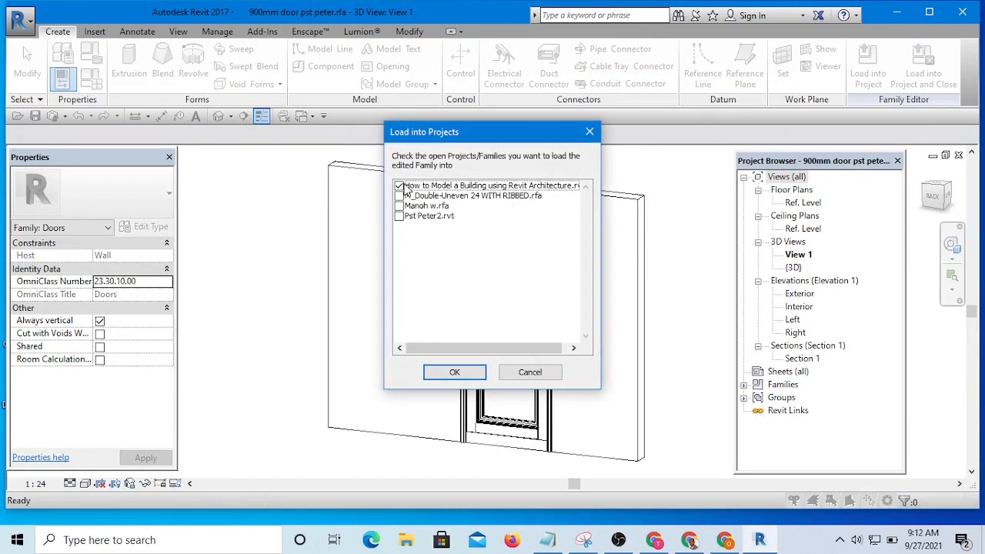
pyautogui.click(455, 374)
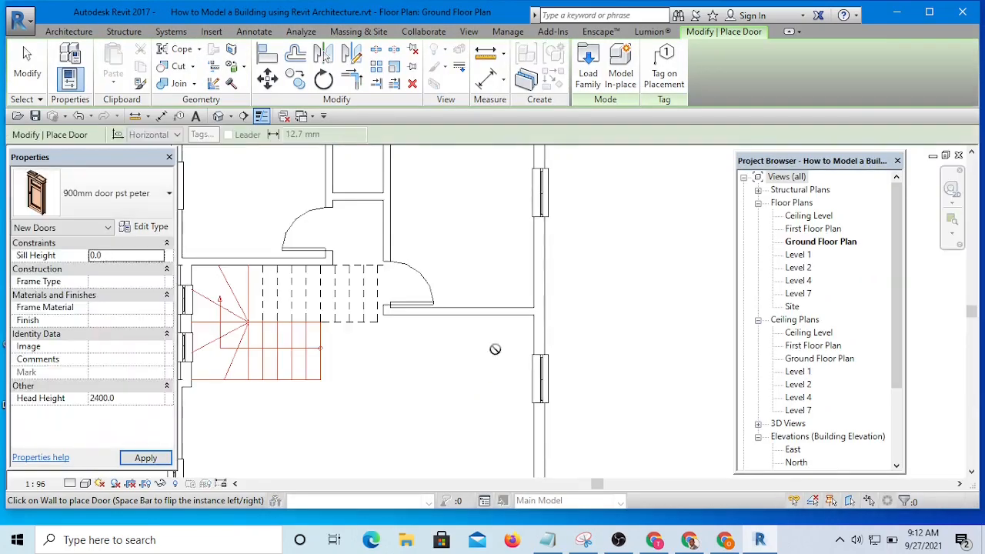
# Step: Place the 900mm door pst peter in the rear room's outer wall opposite the staircase, 900 mm from the partition to the lounge
pyautogui.scroll(5, 531, 289)
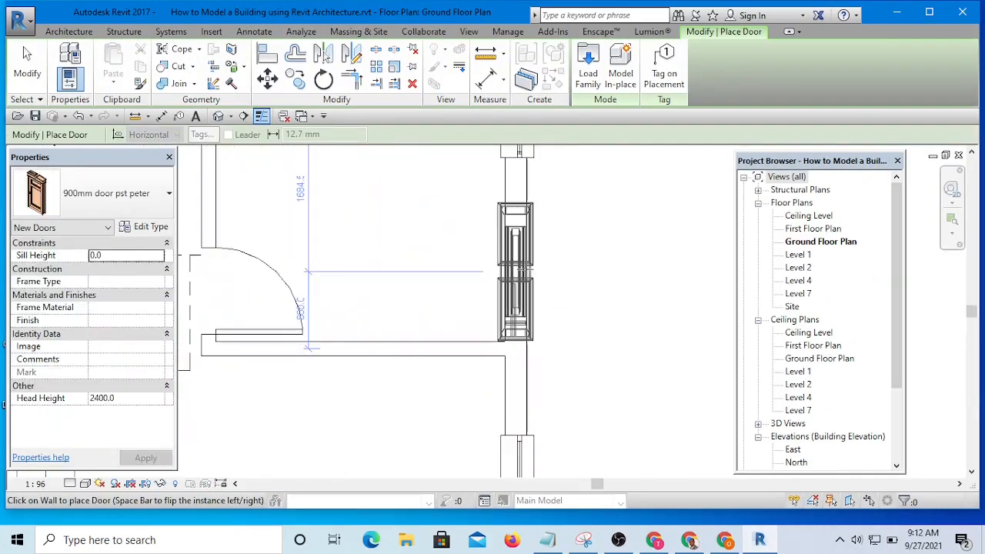
pyautogui.click(523, 266)
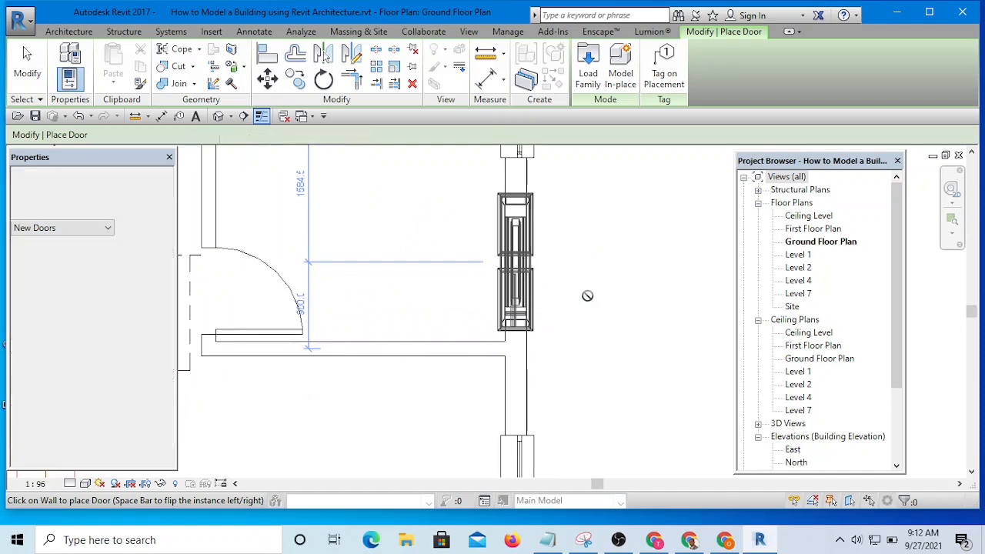
pyautogui.press('Escape')
pyautogui.press('Escape')
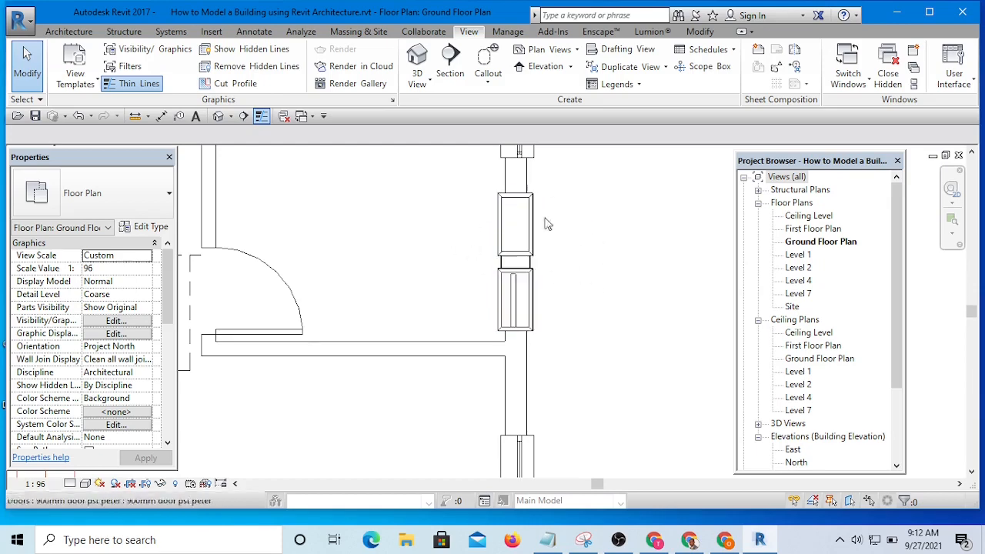
# Step: Examine the new outer door's position between the two windows and relative to the adjoining rooms on the ground floor plan
pyautogui.scroll(-3, 539, 272)
pyautogui.scroll(3, 527, 261)
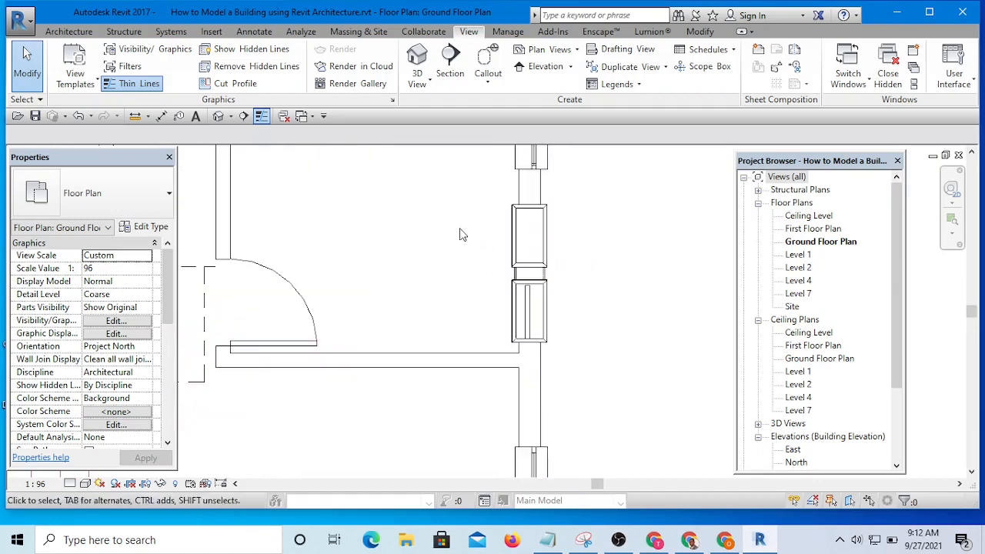
pyautogui.scroll(-2, 493, 223)
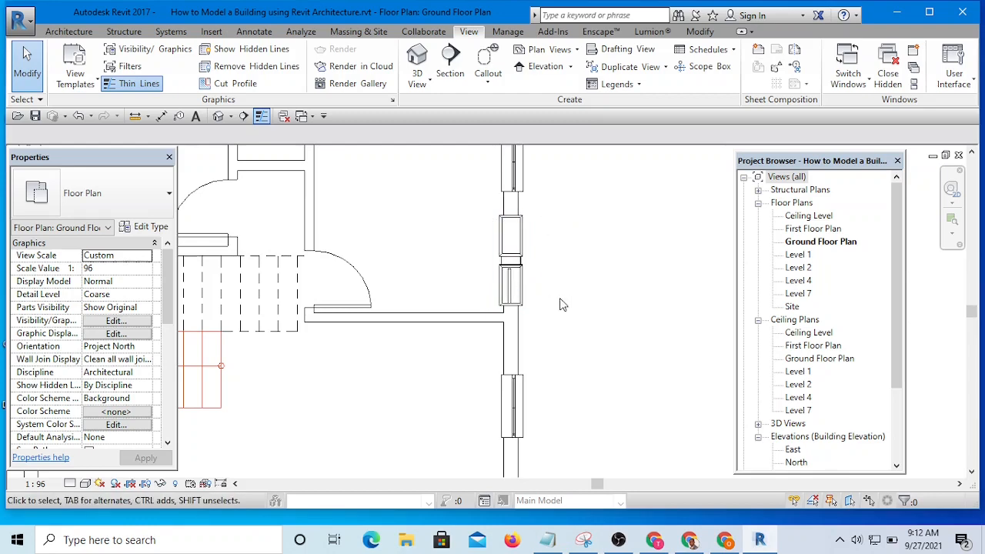
pyautogui.scroll(1, 548, 322)
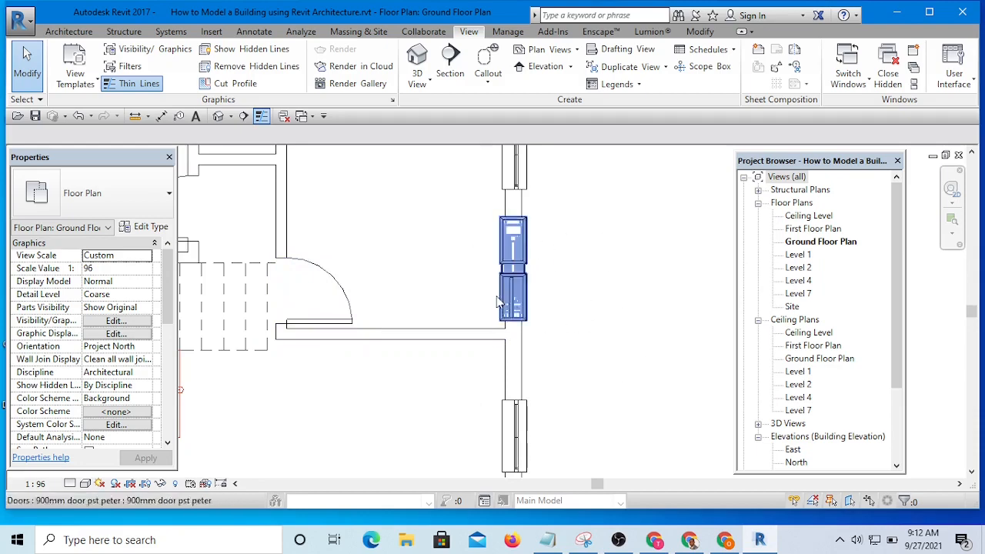
pyautogui.scroll(-5, 632, 267)
pyautogui.scroll(4, 621, 259)
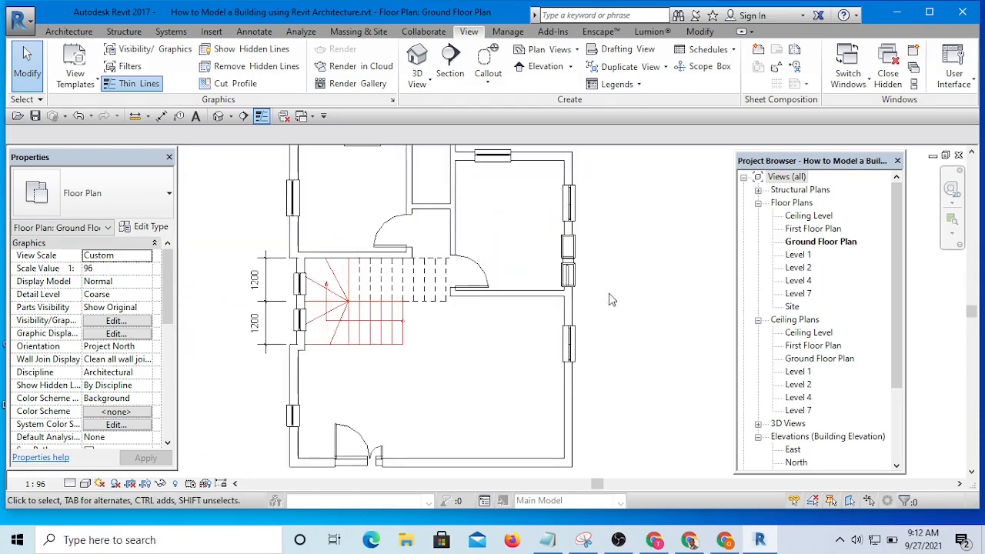
pyautogui.scroll(-3, 616, 258)
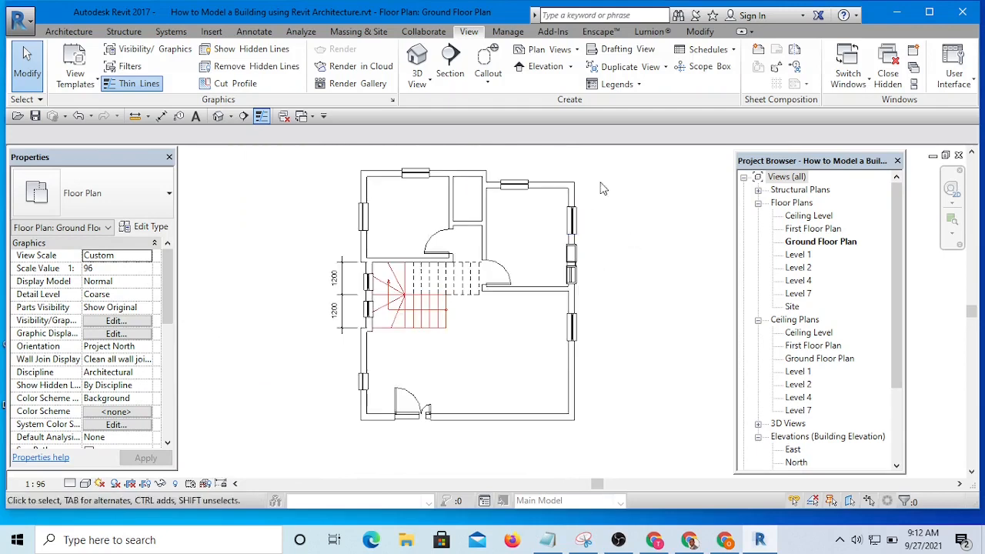
pyautogui.scroll(3, 605, 276)
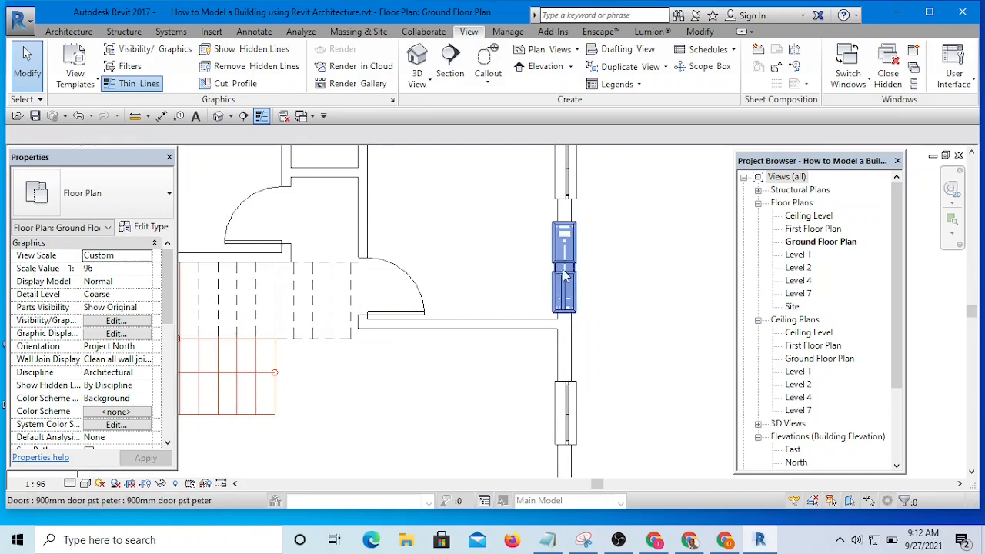
pyautogui.scroll(-6, 451, 276)
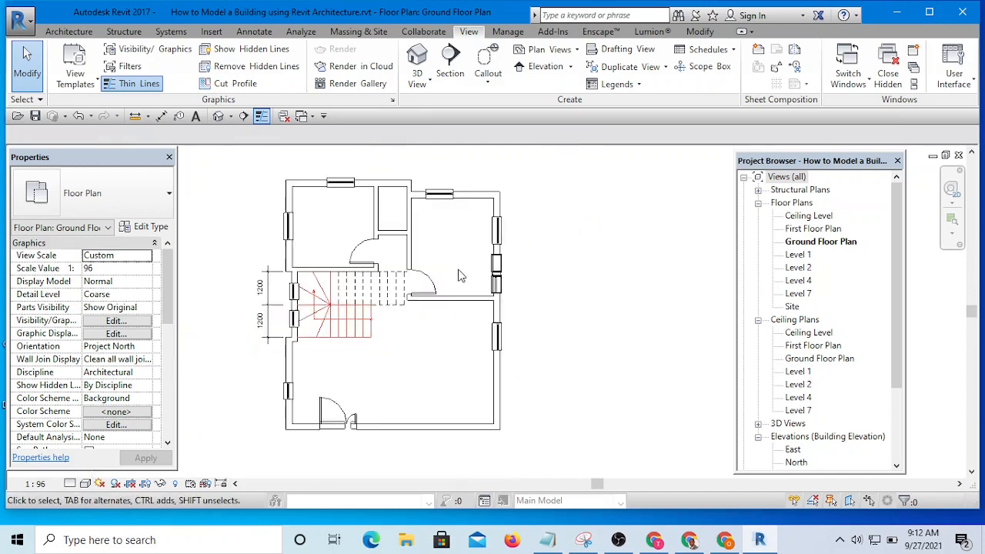
pyautogui.scroll(3, 434, 274)
pyautogui.moveTo(459, 277); pyautogui.dragTo(525, 243, button='middle')
pyautogui.scroll(-3, 512, 235)
pyautogui.scroll(3, 514, 235)
pyautogui.scroll(1, 626, 219)
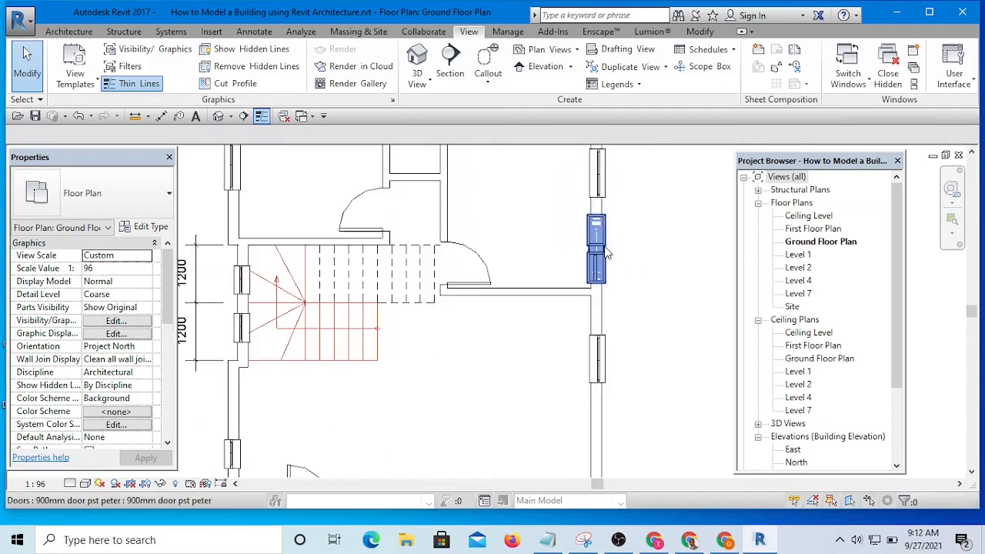
# Step: Examine the new 900 mm outer door between the two side windows from outside in the {3D} view
pyautogui.click(227, 117)
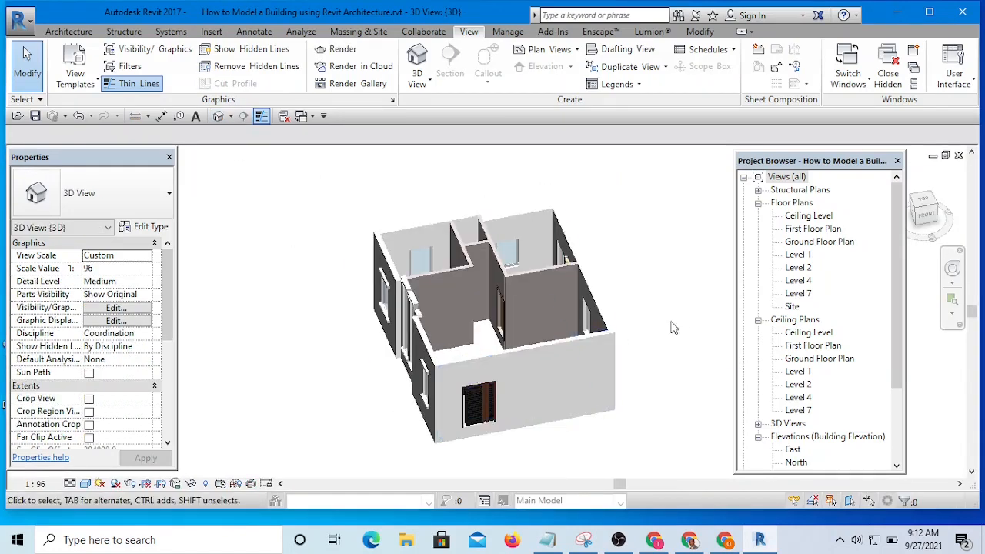
pyautogui.keyDown('shift'); pyautogui.moveTo(672, 328); pyautogui.dragTo(600, 383, button='middle'); pyautogui.keyUp('shift')
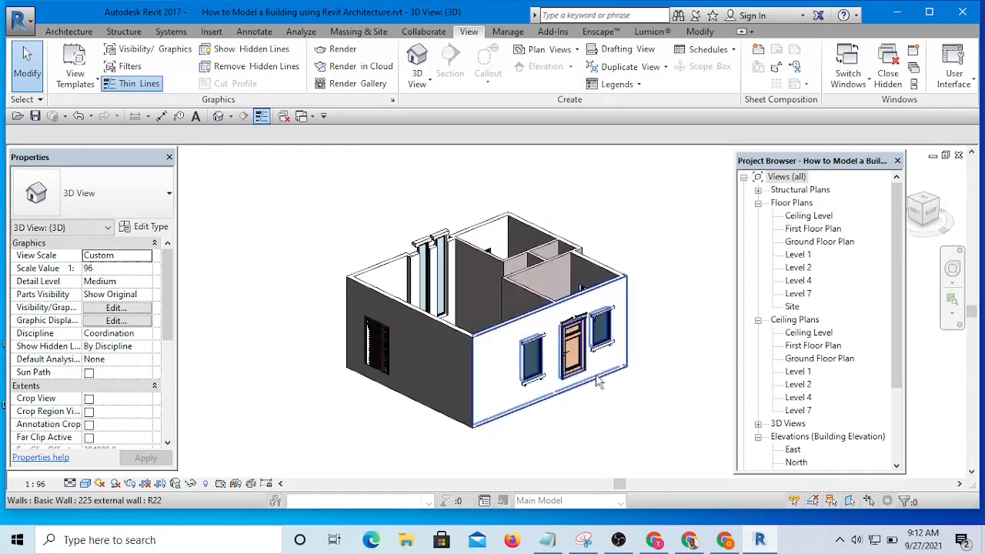
pyautogui.scroll(3, 600, 383)
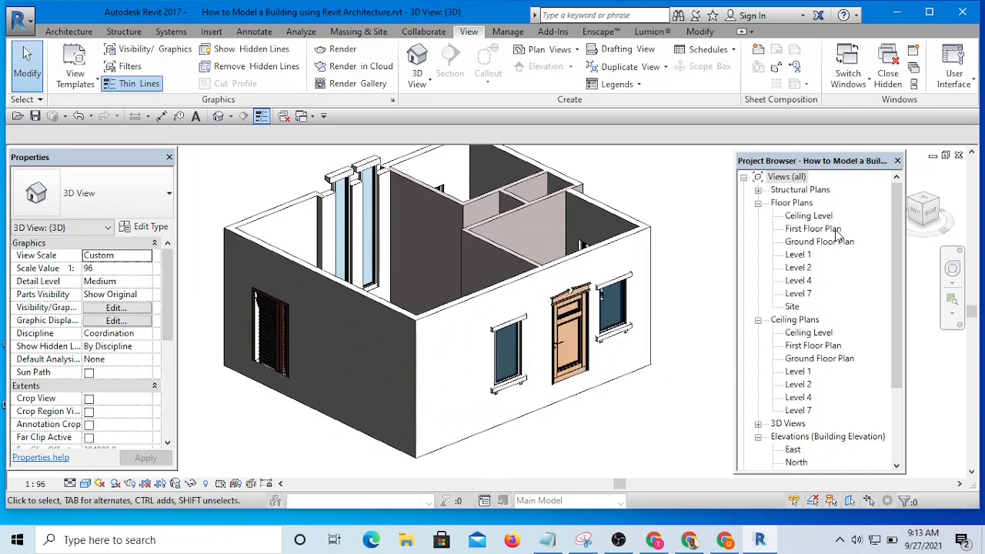
pyautogui.scroll(-2, 896, 245)
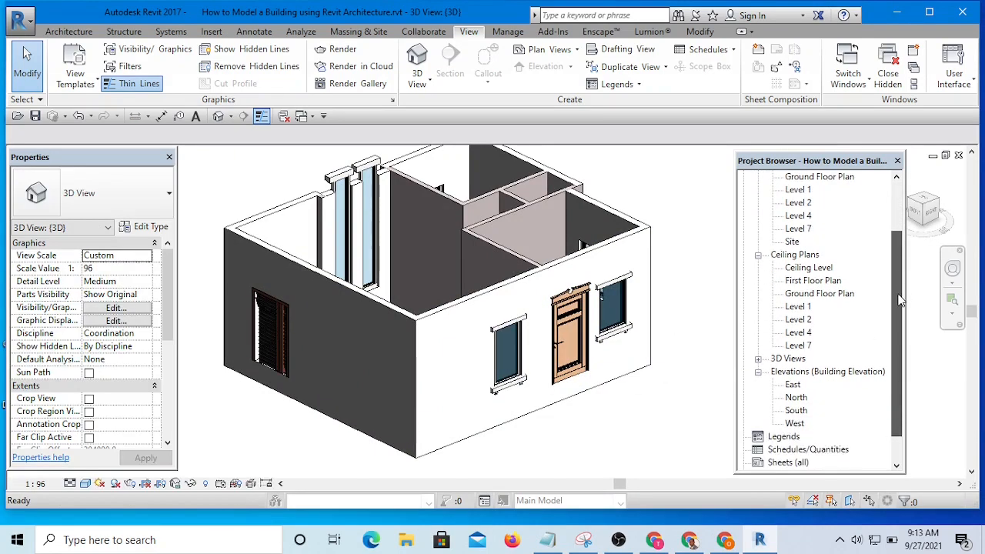
pyautogui.doubleClick(826, 297)
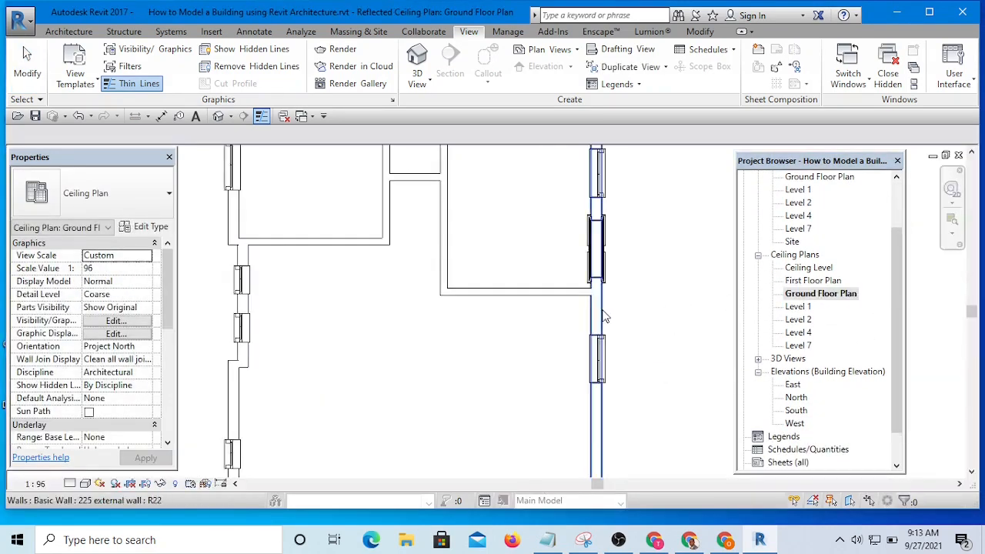
pyautogui.scroll(-5, 648, 294)
pyautogui.scroll(2, 647, 295)
pyautogui.scroll(2, 649, 300)
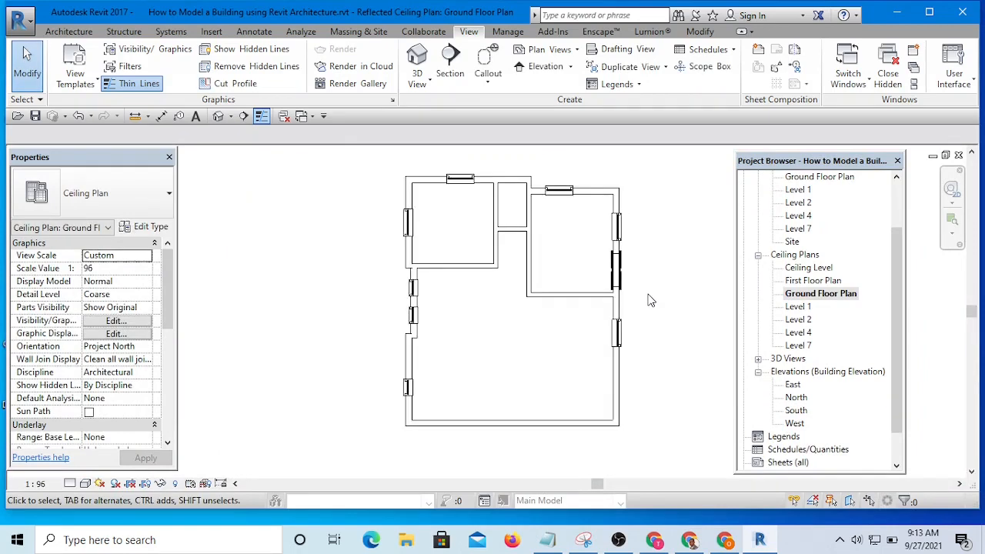
# Step: Return to the ground floor plan and place an M_Single-Flush 900 x 2100mm door in the small toilet's internal wall facing the hallway
pyautogui.moveTo(902, 263); pyautogui.dragTo(890, 197)
pyautogui.doubleClick(820, 241)
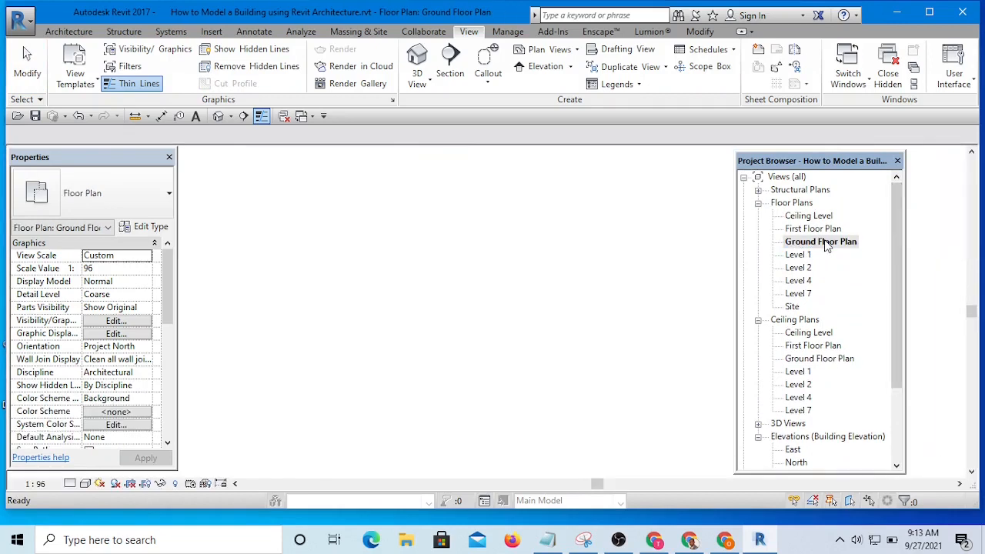
pyautogui.scroll(-2, 649, 270)
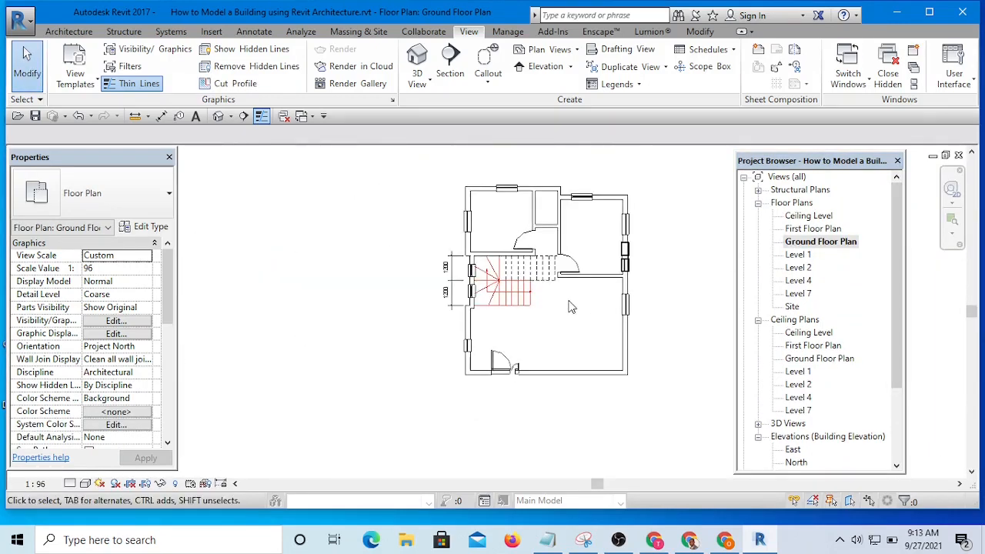
pyautogui.scroll(5, 570, 307)
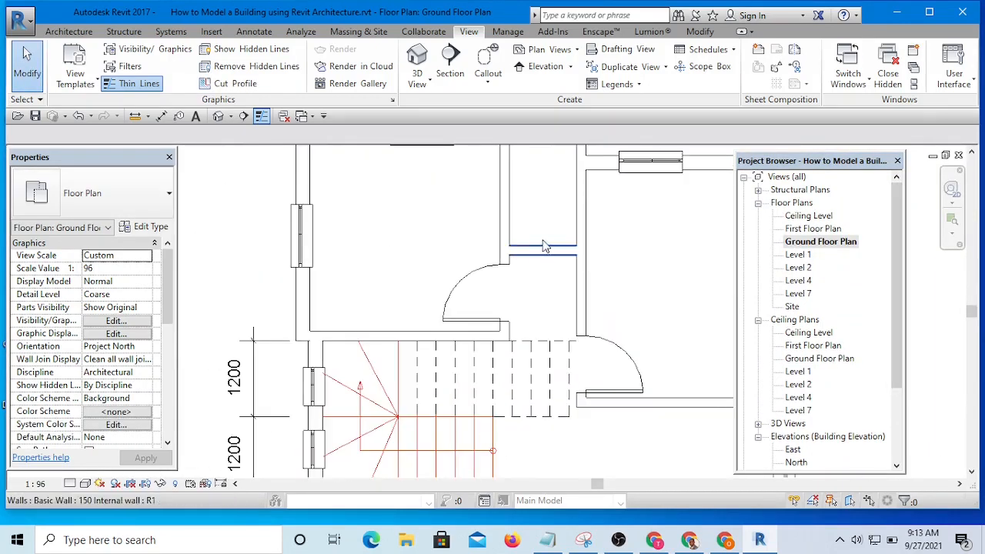
pyautogui.scroll(-1, 542, 245)
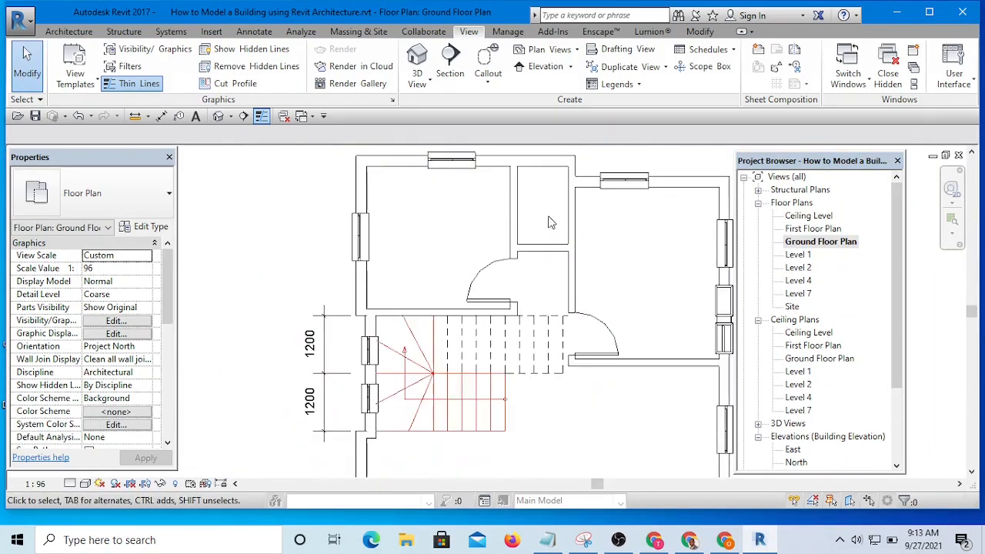
pyautogui.click(481, 276)
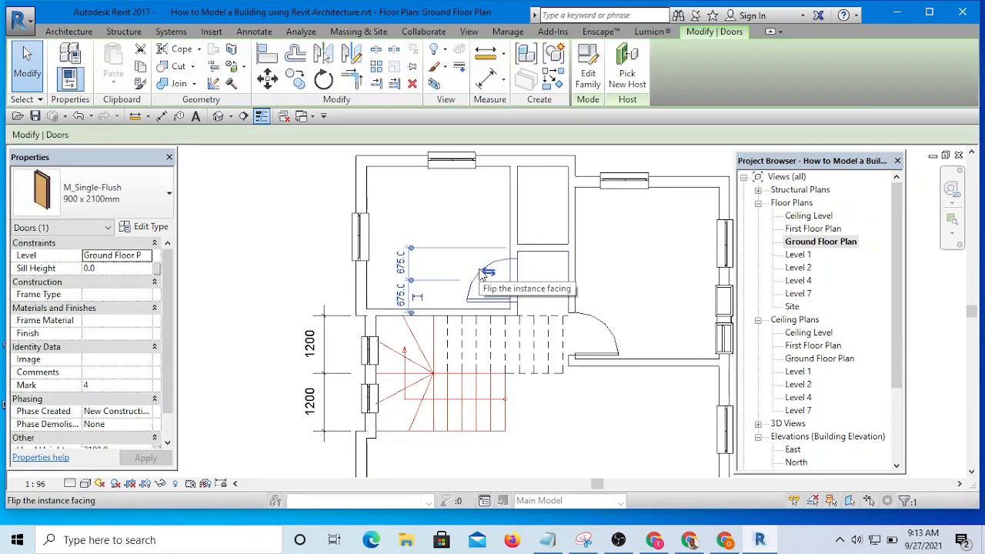
pyautogui.click(557, 80)
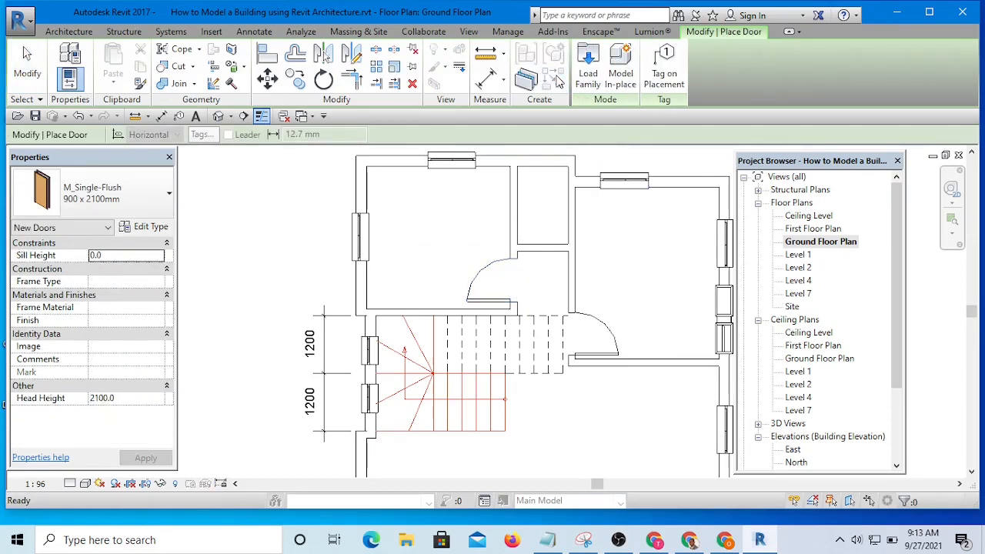
pyautogui.click(546, 244)
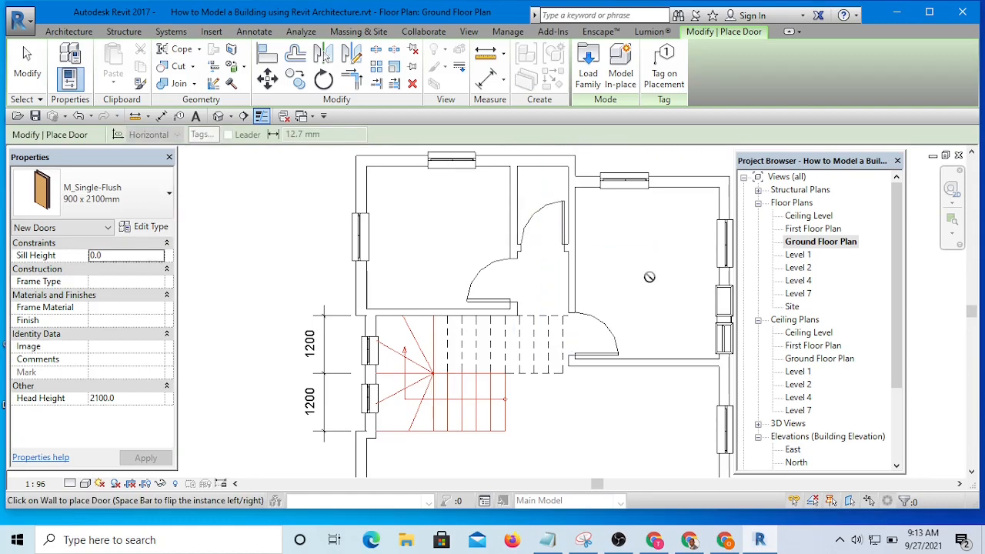
pyautogui.press('Escape')
# Step: Place a Manoh w Concept - Plain Dbl 1500x1000 window in the small toilet's outer wall, centred opposite its door
pyautogui.scroll(-5, 637, 254)
pyautogui.moveTo(636, 309); pyautogui.dragTo(546, 286, button='middle')
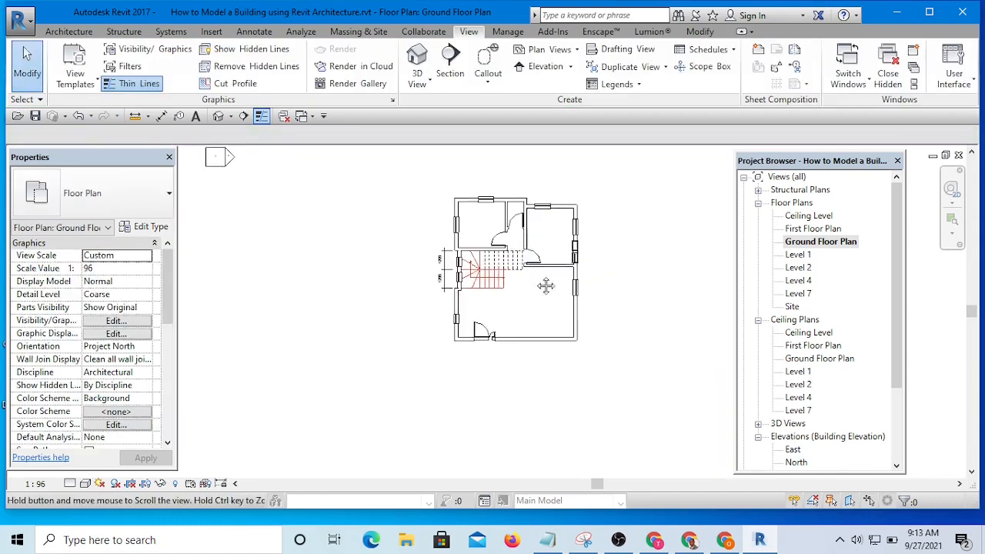
pyautogui.scroll(3, 553, 258)
pyautogui.scroll(5, 549, 234)
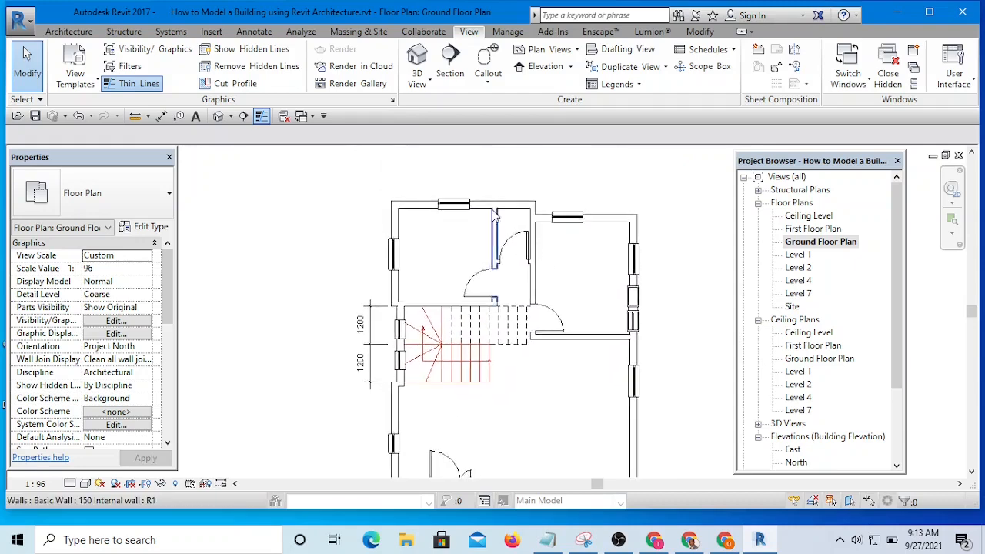
pyautogui.scroll(-4, 601, 178)
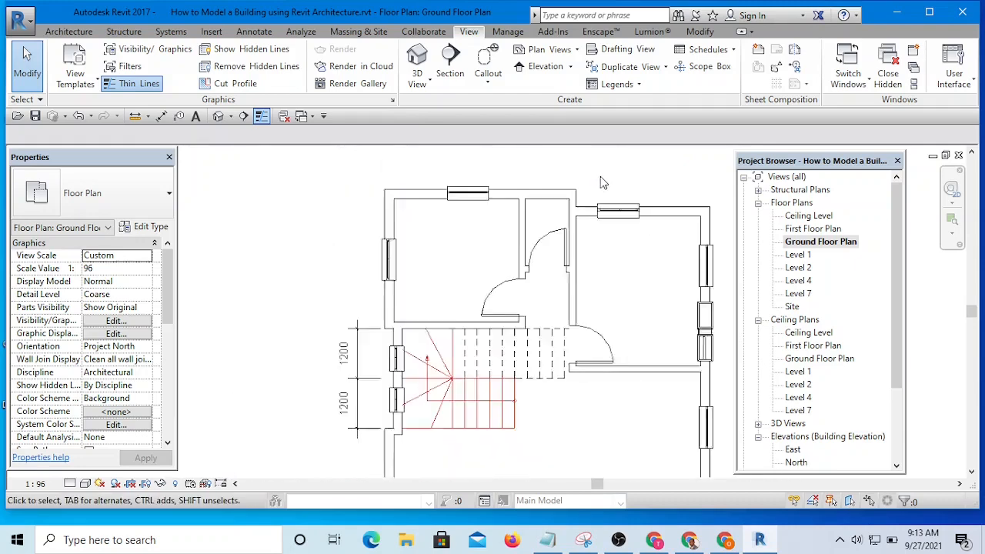
pyautogui.moveTo(624, 248); pyautogui.dragTo(588, 274, button='middle')
pyautogui.scroll(5, 573, 212)
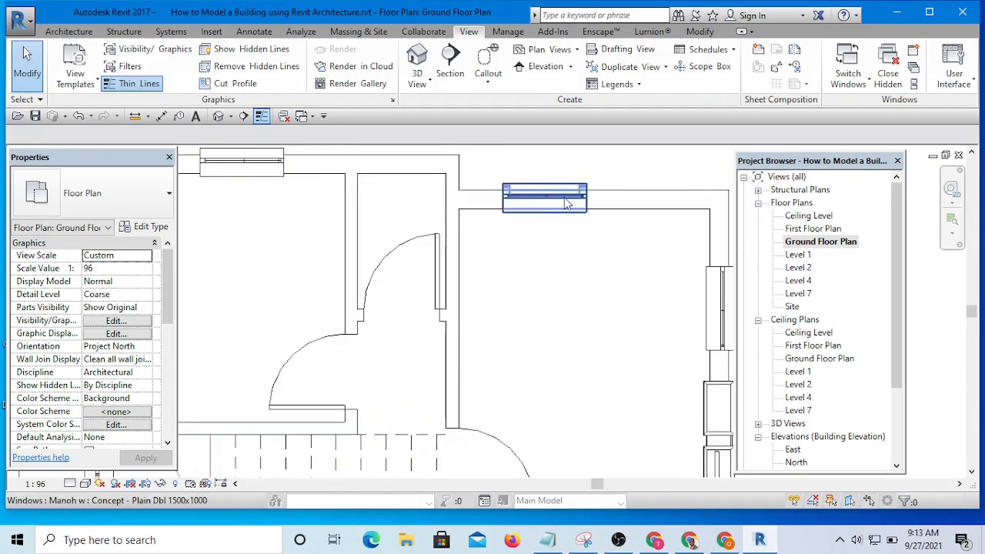
pyautogui.click(563, 202)
pyautogui.moveTo(562, 265); pyautogui.dragTo(646, 325, button='middle')
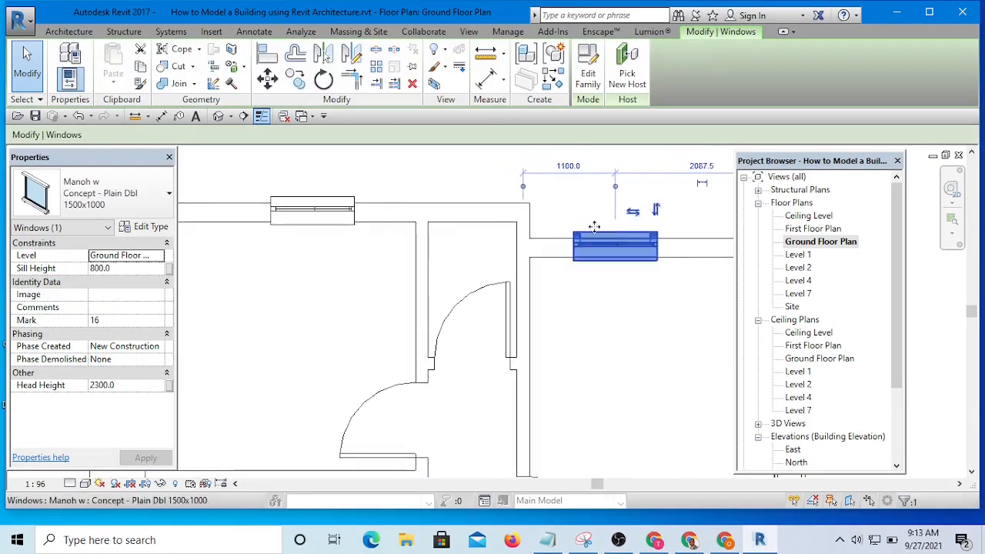
pyautogui.click(553, 85)
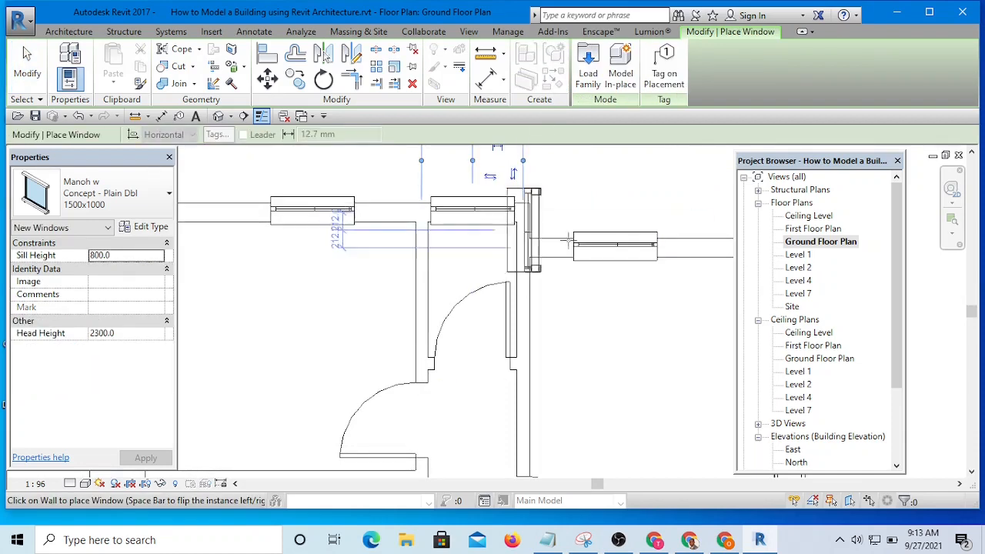
pyautogui.press('Escape')
pyautogui.press('Escape')
# Step: Examine the new toilet window's width relative to the room's side walls and the neighbouring windows
pyautogui.scroll(-2, 494, 205)
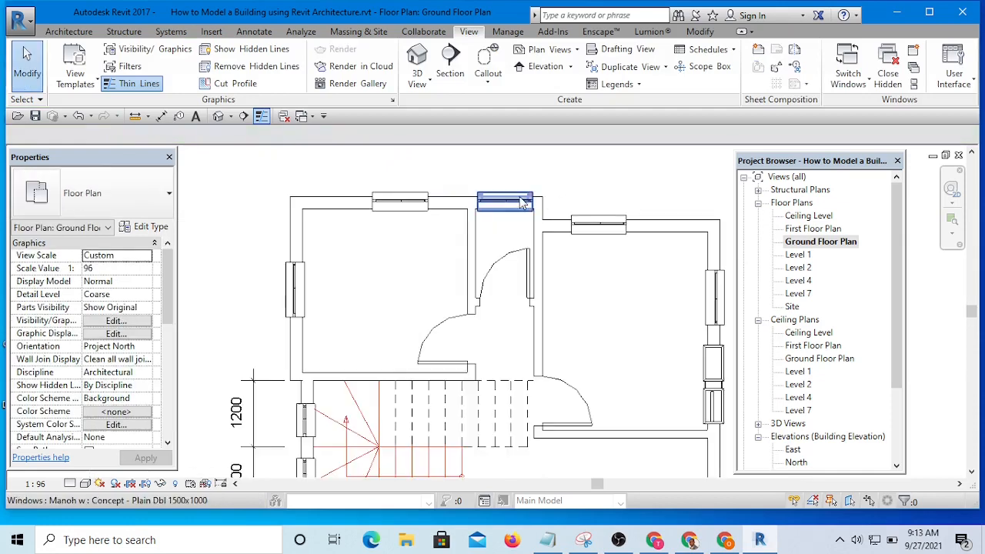
pyautogui.scroll(4, 497, 202)
pyautogui.scroll(1, 496, 202)
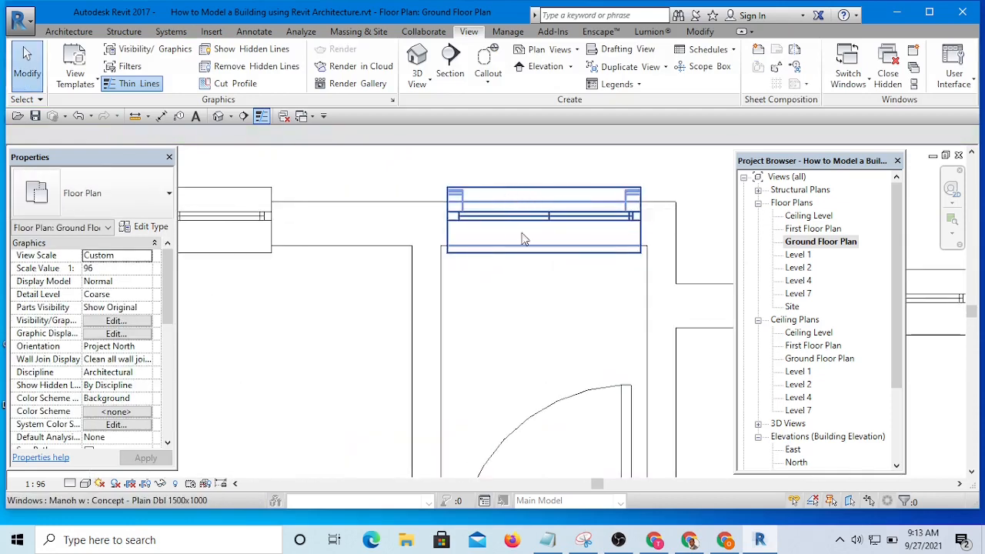
pyautogui.scroll(-2, 484, 201)
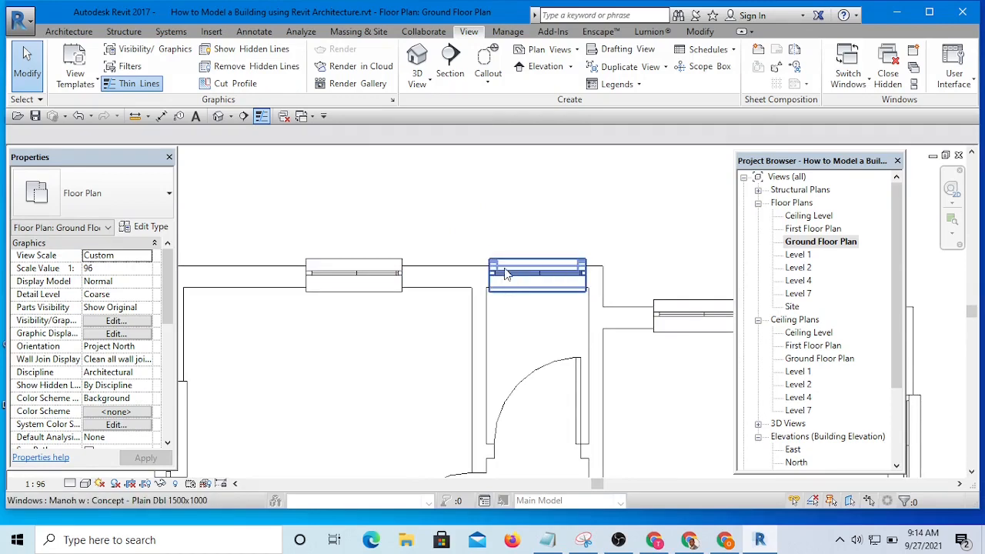
pyautogui.scroll(-7, 609, 211)
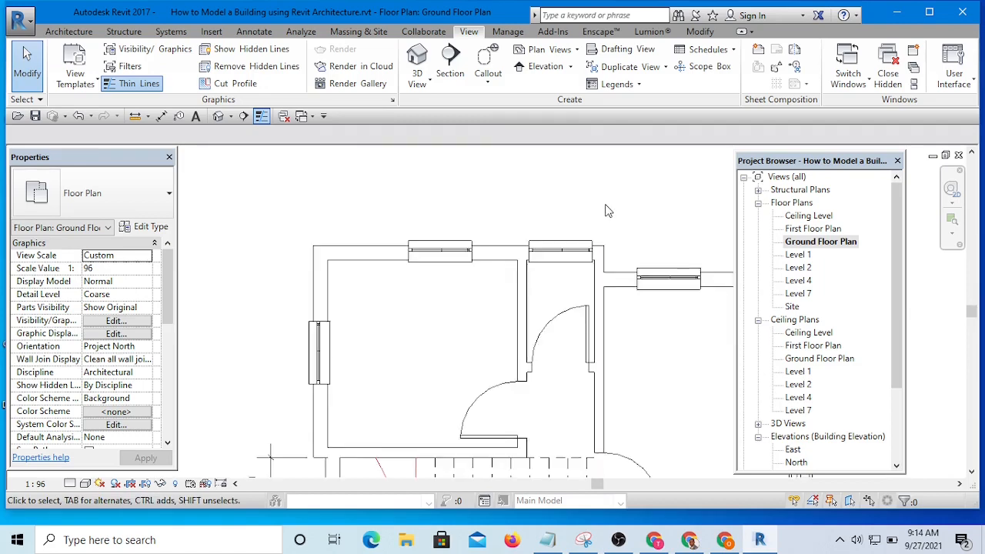
pyautogui.scroll(7, 621, 214)
pyautogui.moveTo(663, 224); pyautogui.dragTo(628, 213, button='middle')
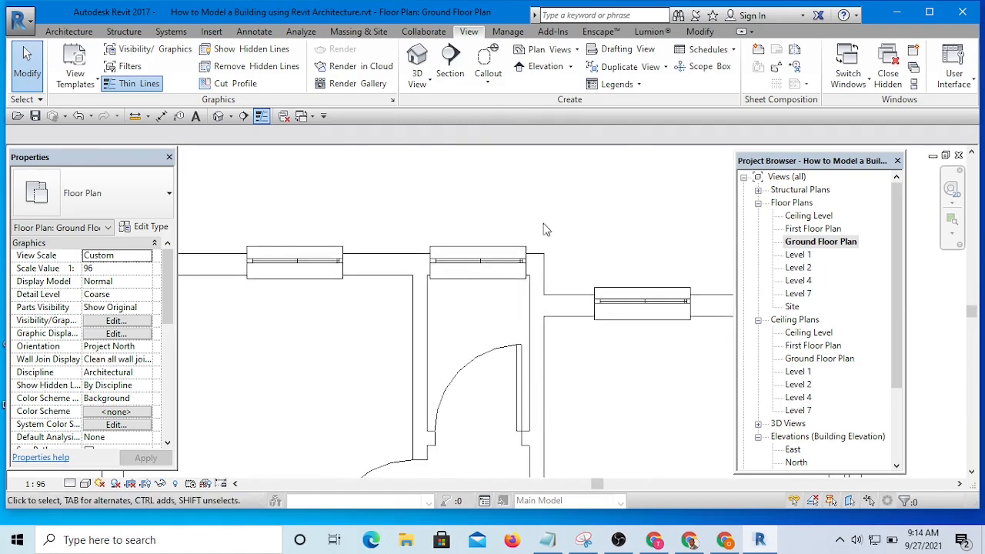
pyautogui.scroll(2, 501, 264)
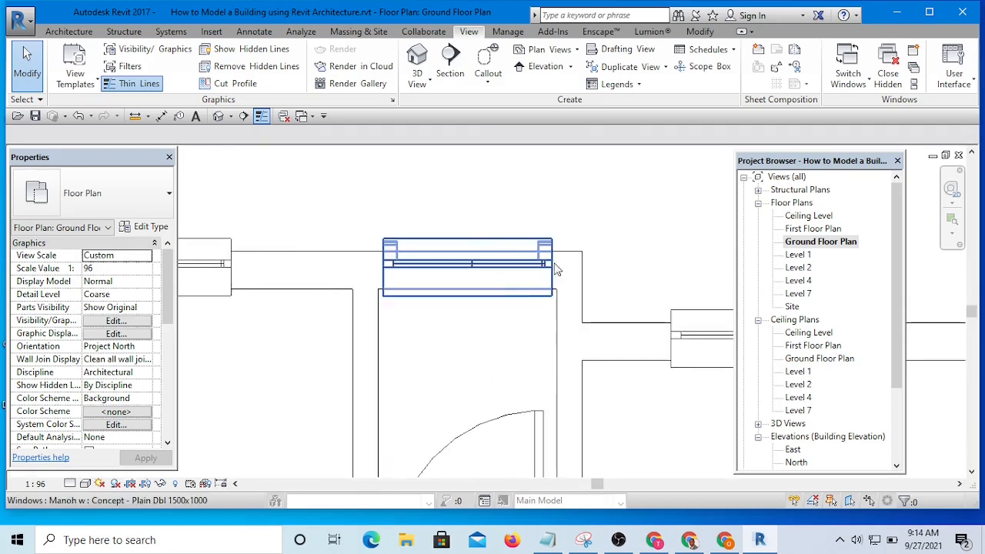
pyautogui.moveTo(578, 199); pyautogui.dragTo(645, 234, button='middle')
pyautogui.scroll(-3, 641, 217)
pyautogui.scroll(1, 682, 230)
pyautogui.scroll(2, 674, 228)
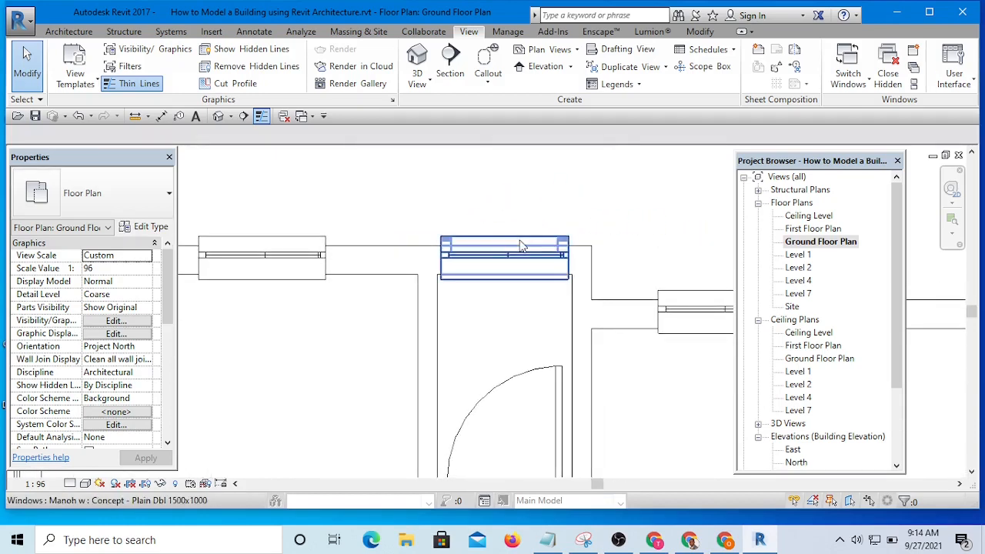
# Step: Change the toilet window's type to Manoh w Concept -toilet w
pyautogui.click(457, 251)
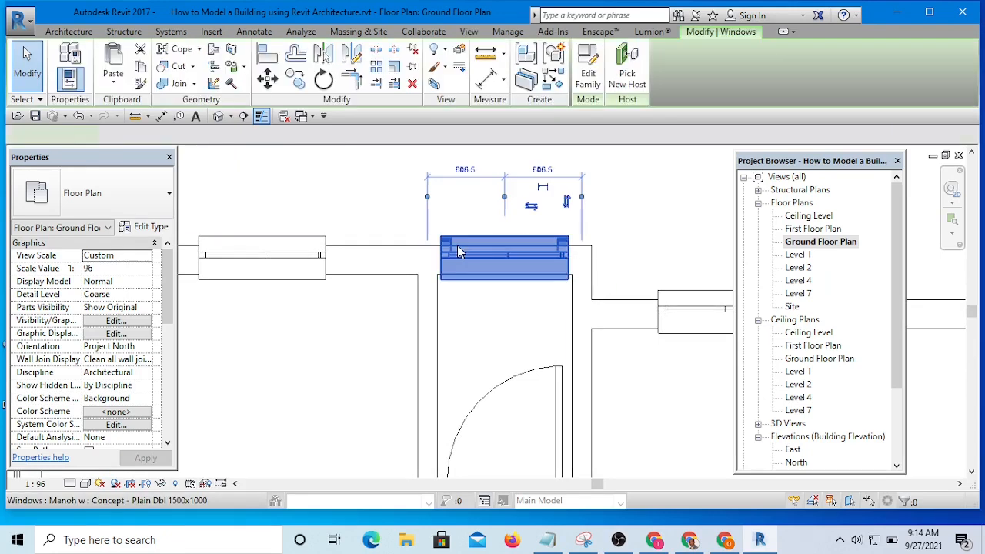
pyautogui.click(102, 201)
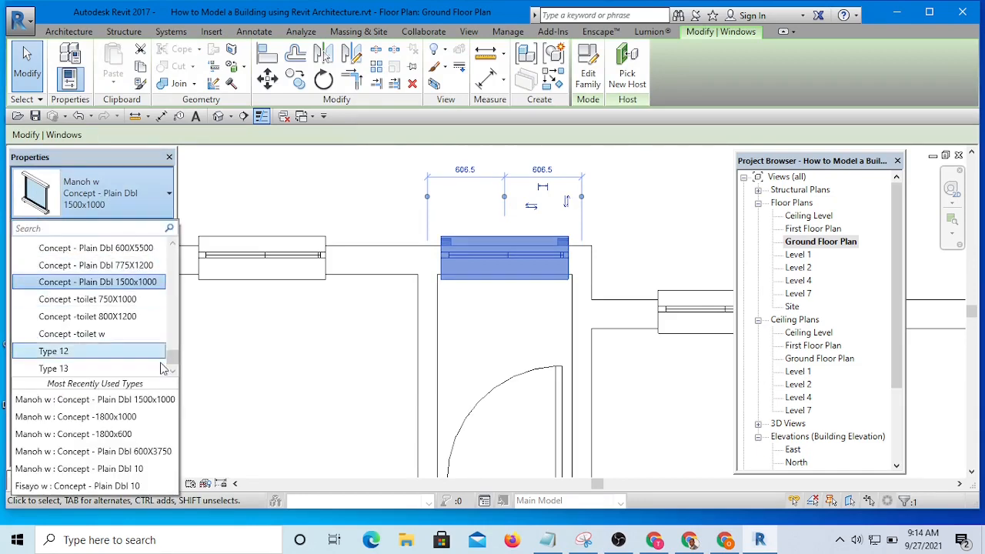
pyautogui.moveTo(173, 358)
pyautogui.mouseDown()
pyautogui.moveTo(174, 321)
pyautogui.moveTo(178, 347)
pyautogui.mouseUp()
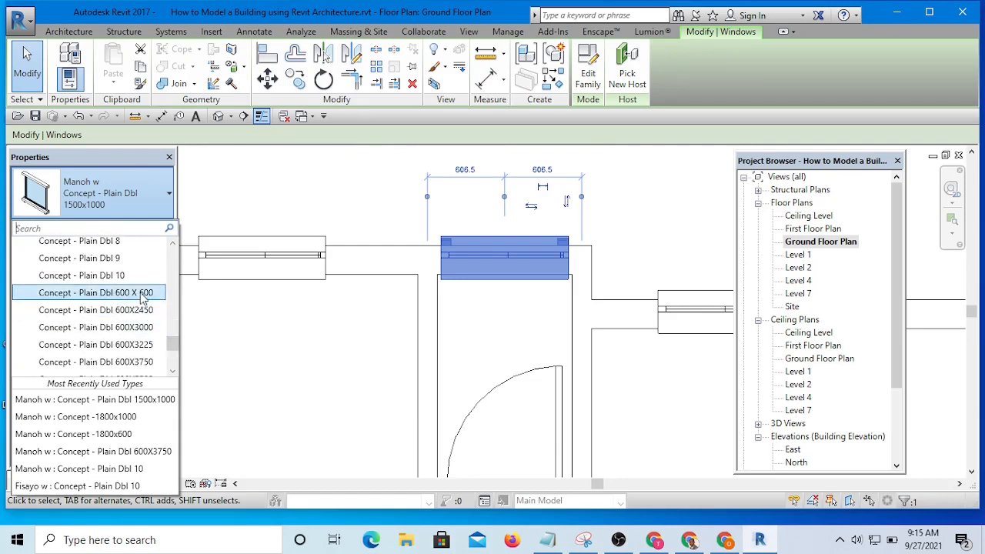
pyautogui.scroll(-3, 171, 347)
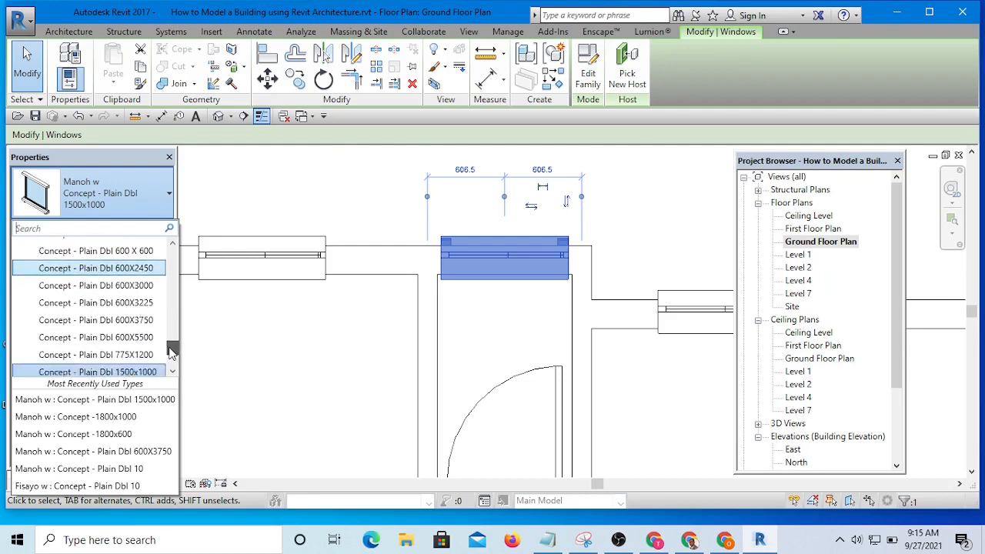
pyautogui.click(103, 340)
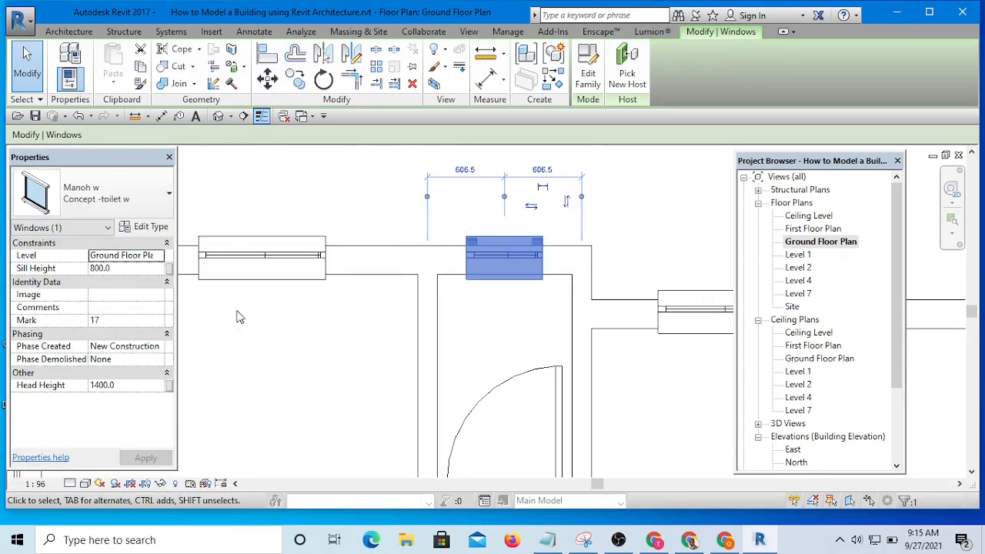
# Step: Set the toilet window's head height to 2400
pyautogui.click(122, 385)
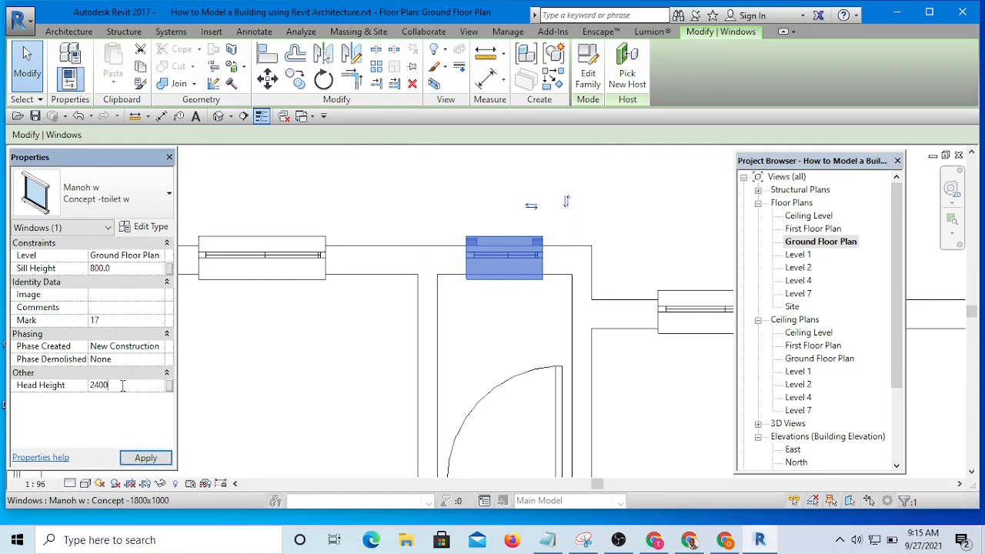
pyautogui.click(156, 459)
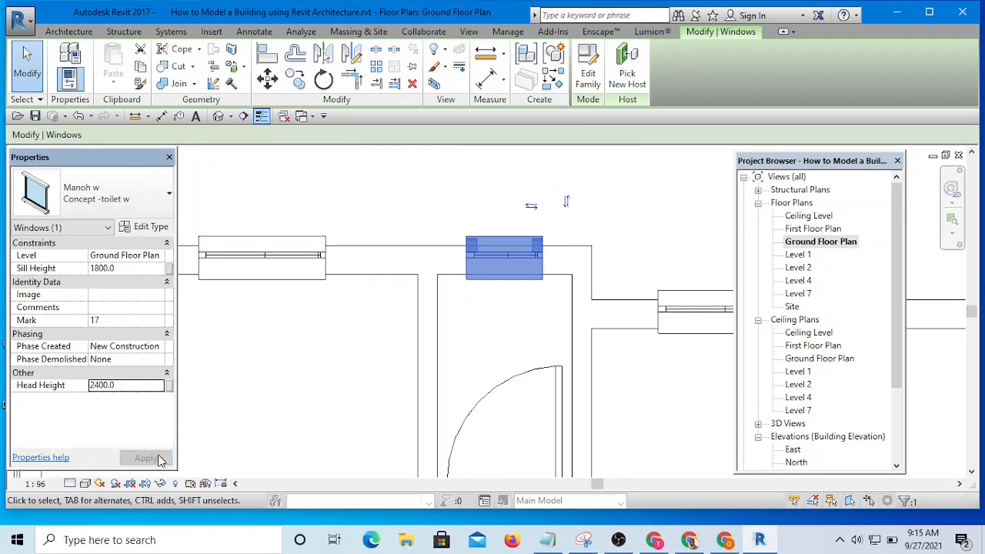
pyautogui.click(332, 357)
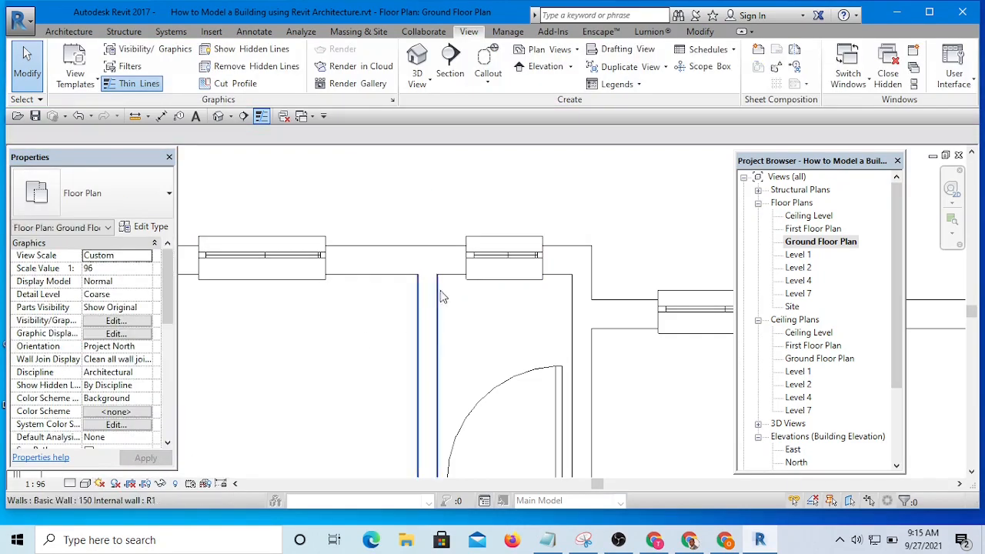
# Step: Examine the whole ground floor plan to check the placement of its doors and windows
pyautogui.scroll(-3, 528, 207)
pyautogui.scroll(-2, 571, 336)
pyautogui.moveTo(571, 336); pyautogui.dragTo(477, 356, button='middle')
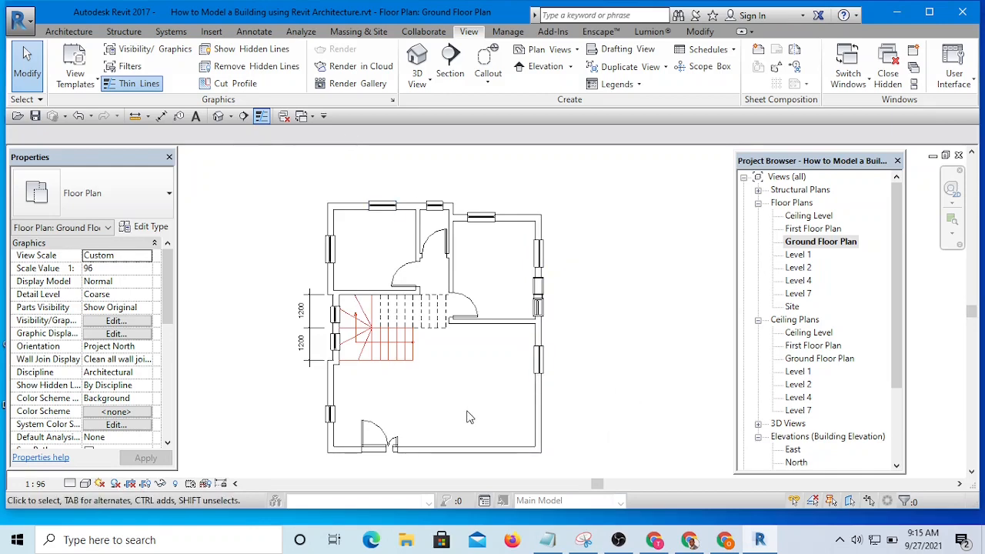
pyautogui.moveTo(471, 418); pyautogui.dragTo(529, 437, button='middle')
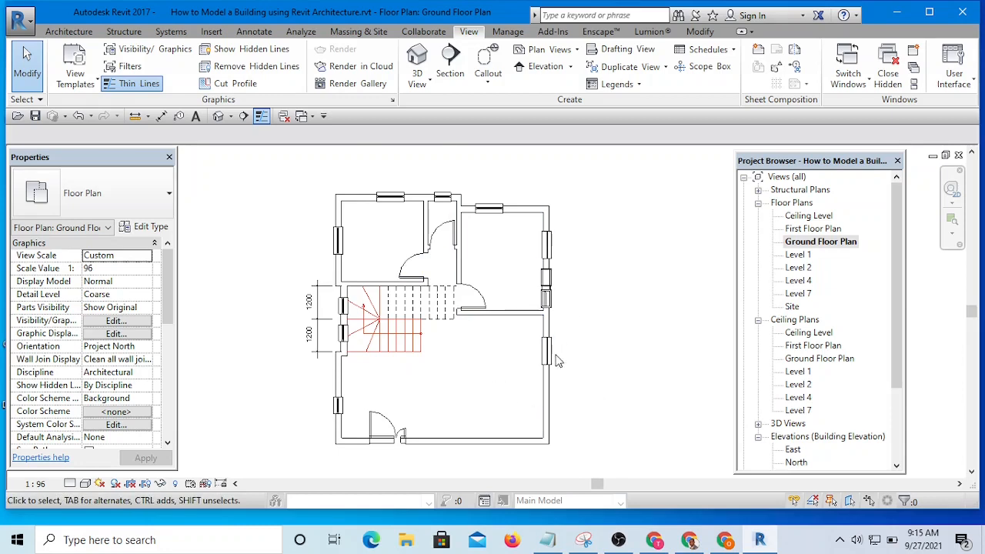
pyautogui.moveTo(510, 400); pyautogui.dragTo(520, 379, button='middle')
pyautogui.scroll(3, 514, 372)
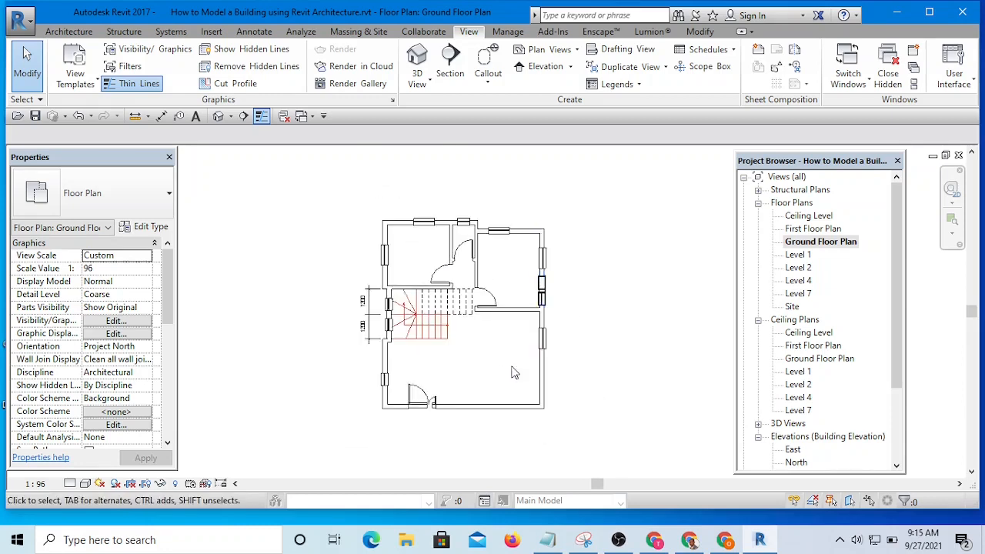
pyautogui.scroll(-3, 486, 371)
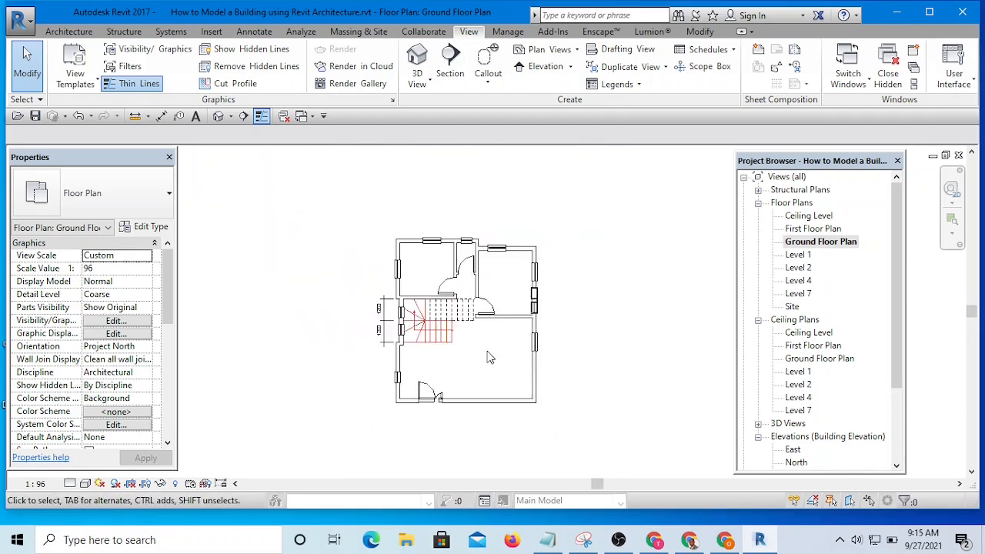
pyautogui.scroll(2, 493, 391)
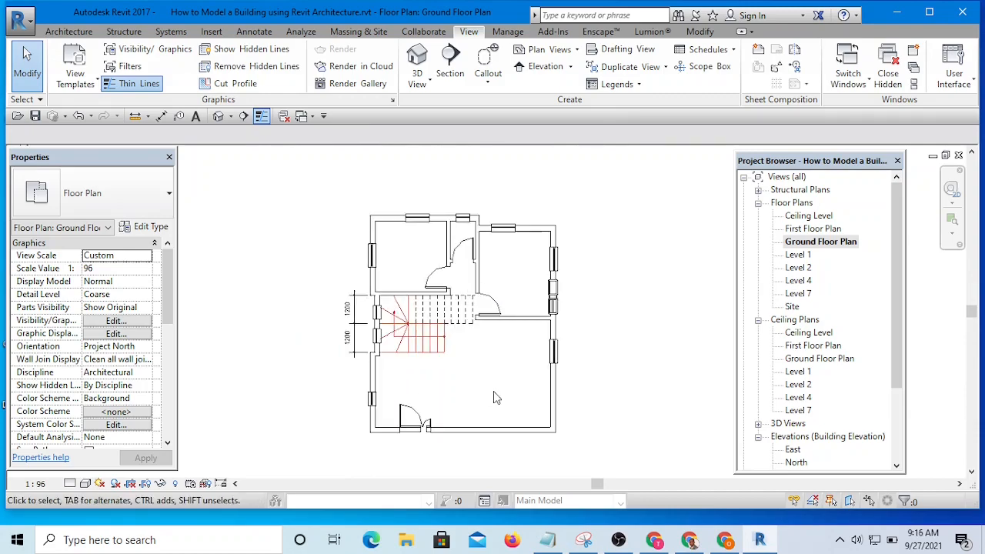